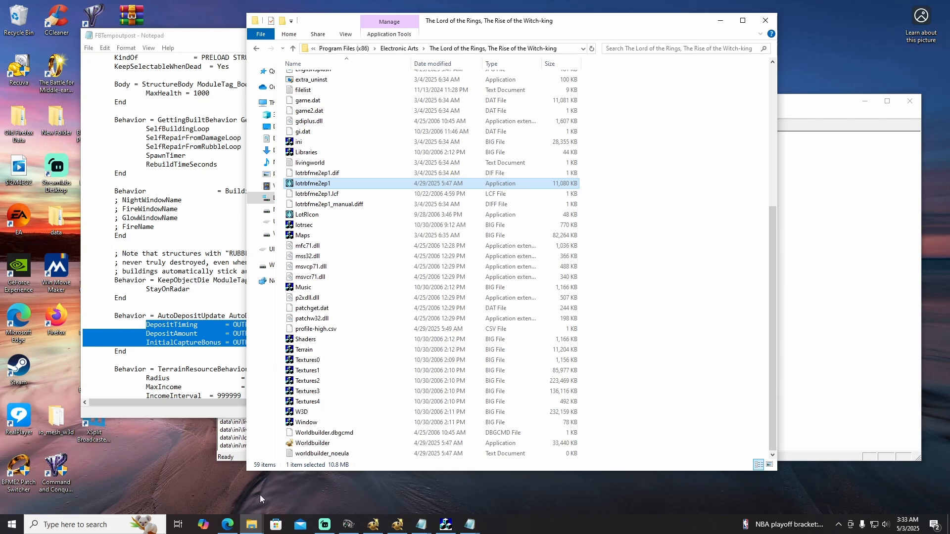
# Switch to the browser and review the Final Big Editor download page on ModDB, including its file details and description
pyautogui.click(227, 525)
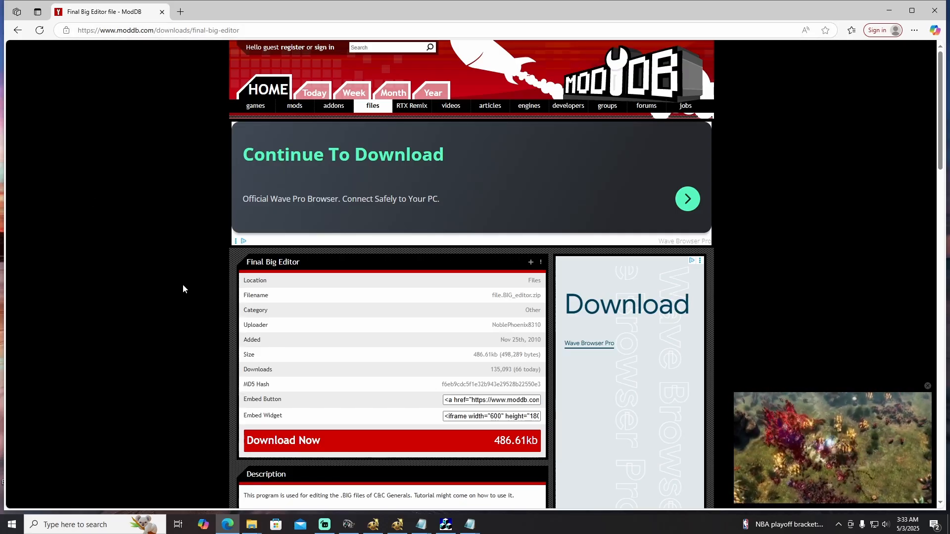
pyautogui.scroll(-2, 183, 285)
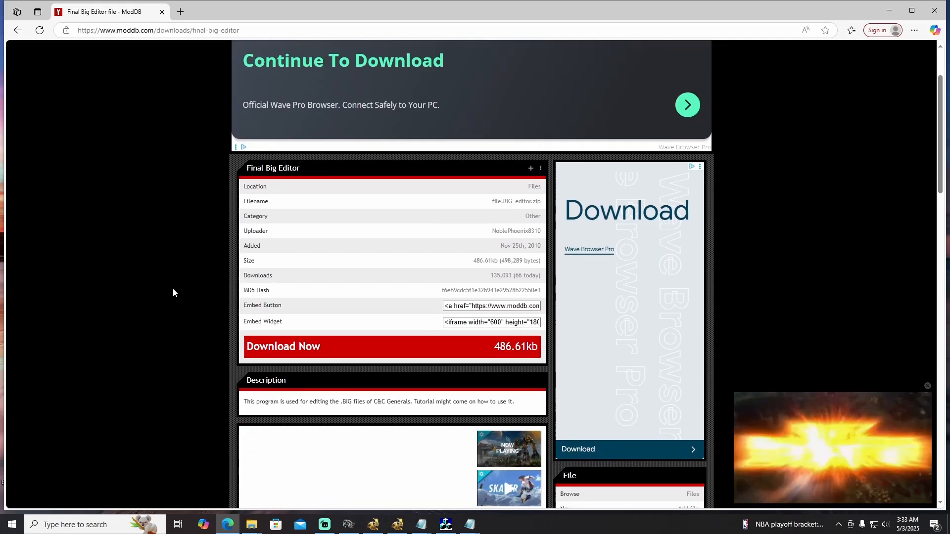
pyautogui.scroll(-1, 173, 293)
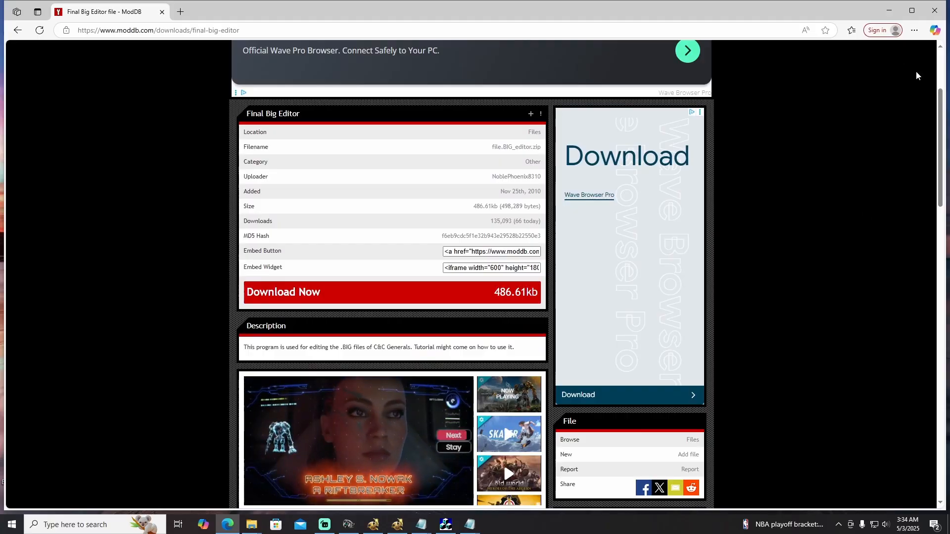
pyautogui.click(888, 10)
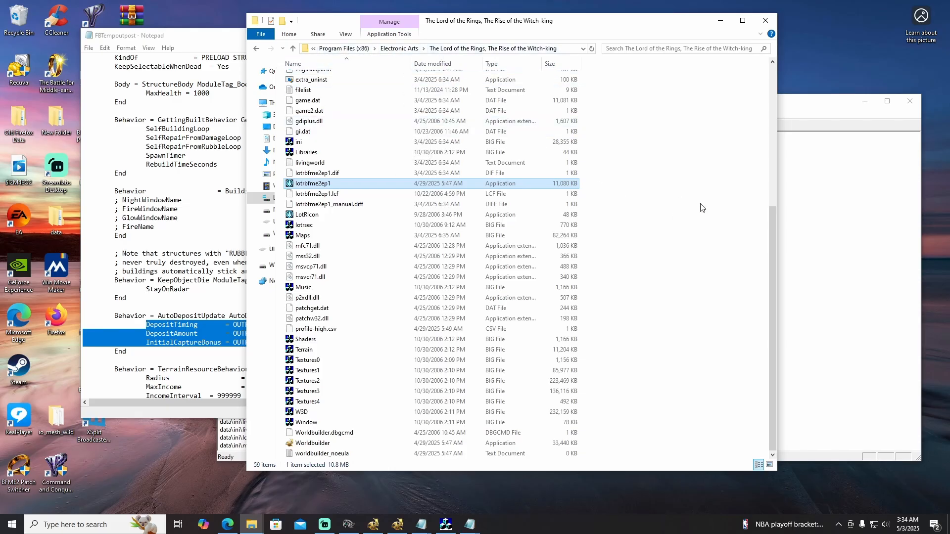
# Locate and select the ini BIG file in The Rise of the Witch-king game folder in File Explorer
pyautogui.scroll(3, 700, 207)
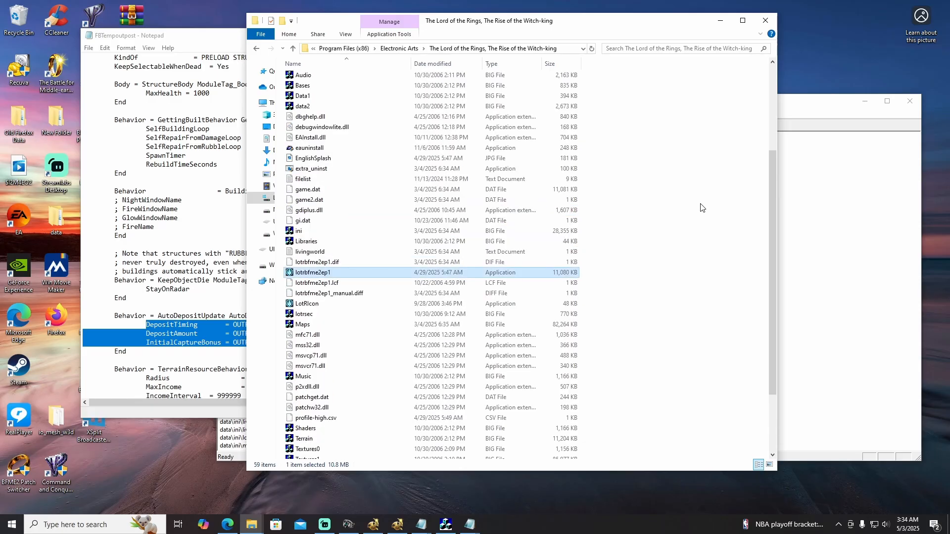
pyautogui.scroll(1, 702, 207)
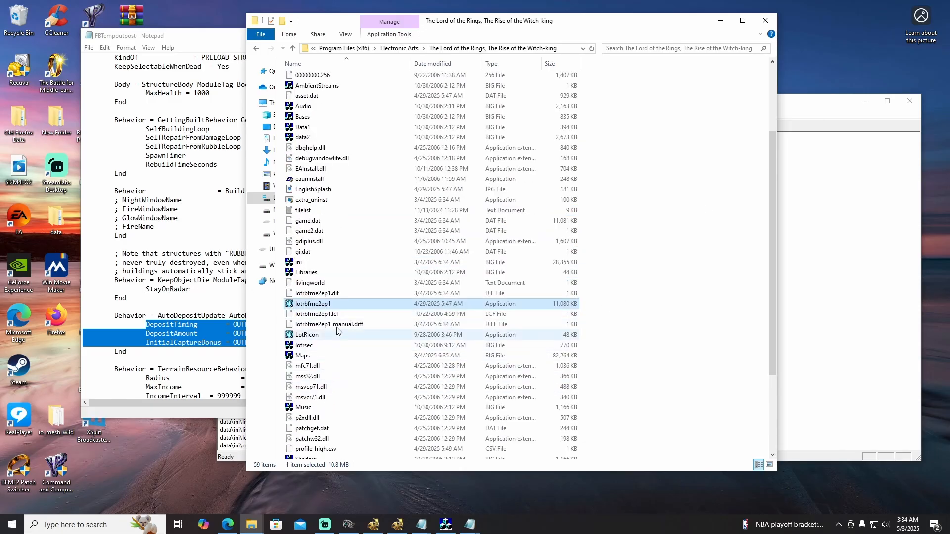
pyautogui.click(304, 263)
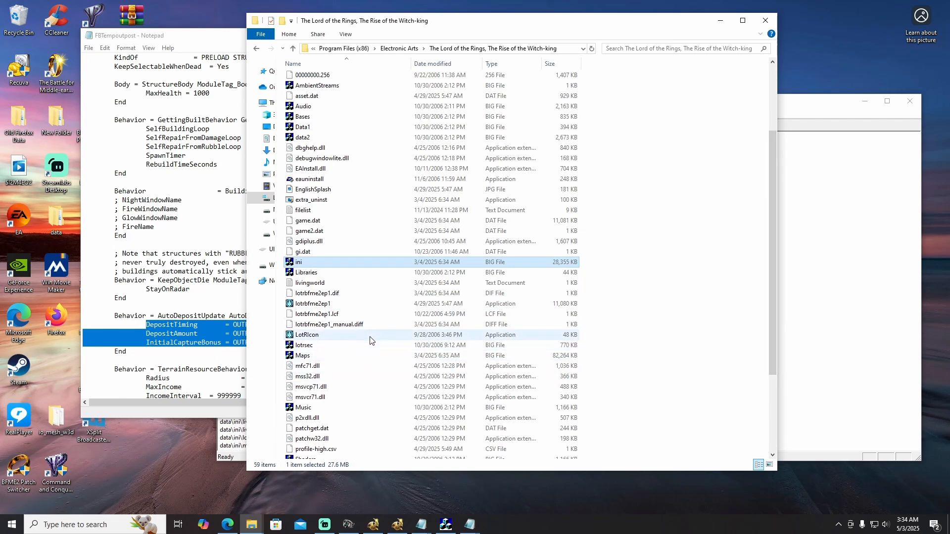
pyautogui.scroll(-4, 370, 340)
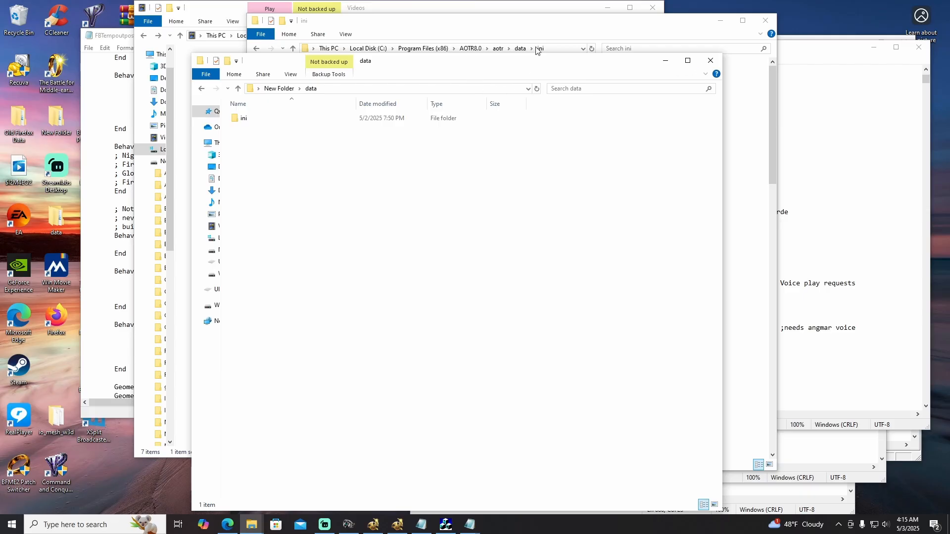
# Navigate from the aotr folder of AOTR8.0 into data\ini and look through its configuration files
pyautogui.click(529, 22)
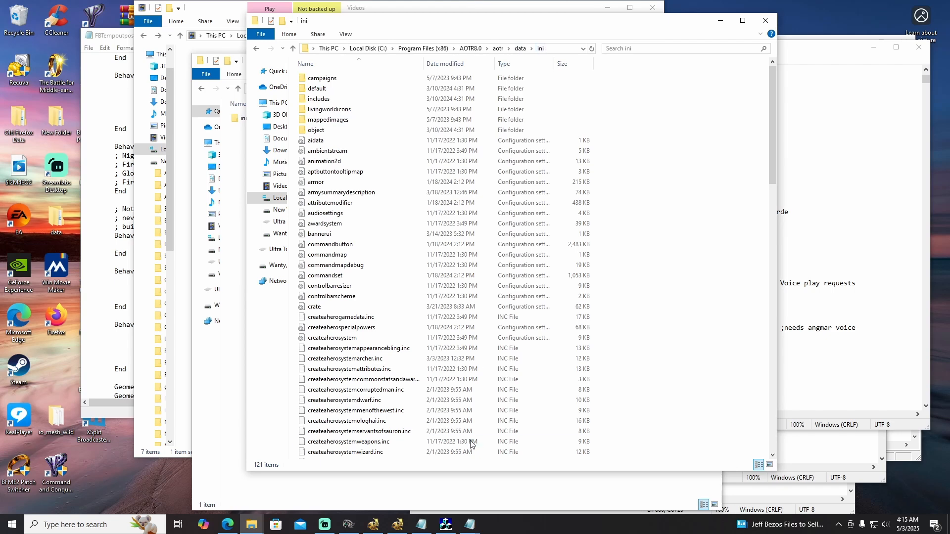
pyautogui.click(454, 526)
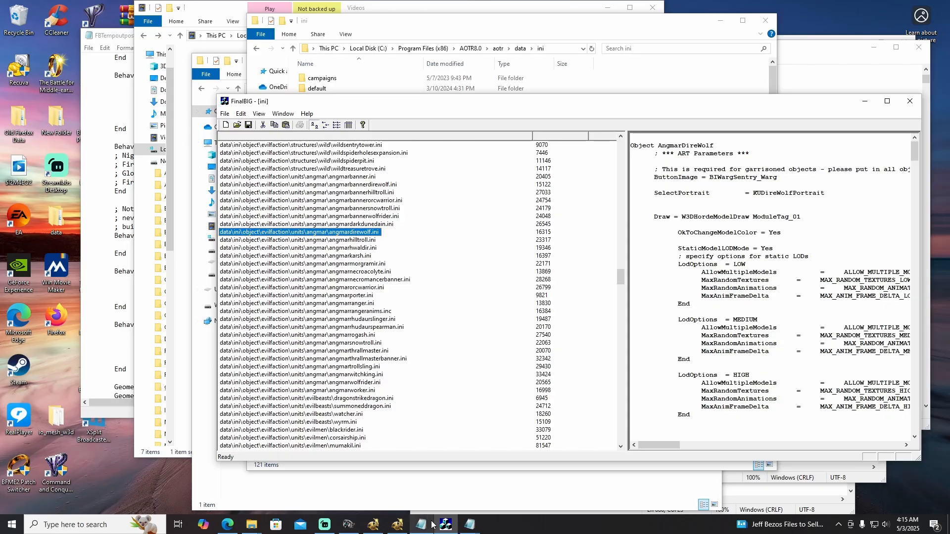
pyautogui.click(446, 526)
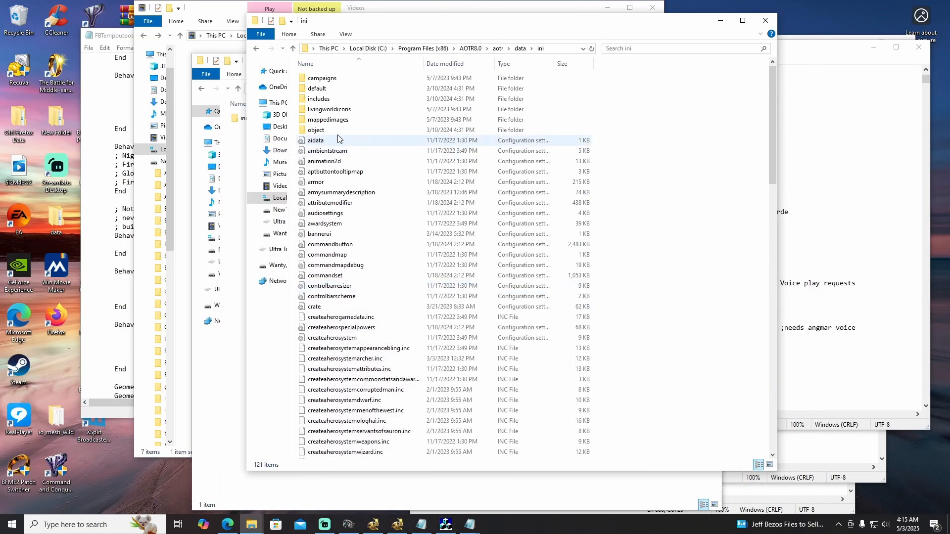
pyautogui.click(497, 48)
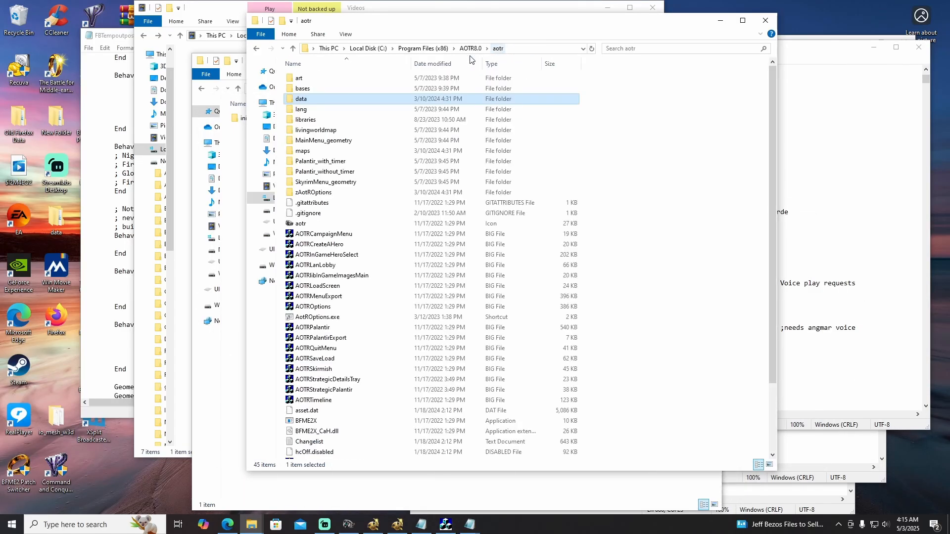
pyautogui.doubleClick(302, 99)
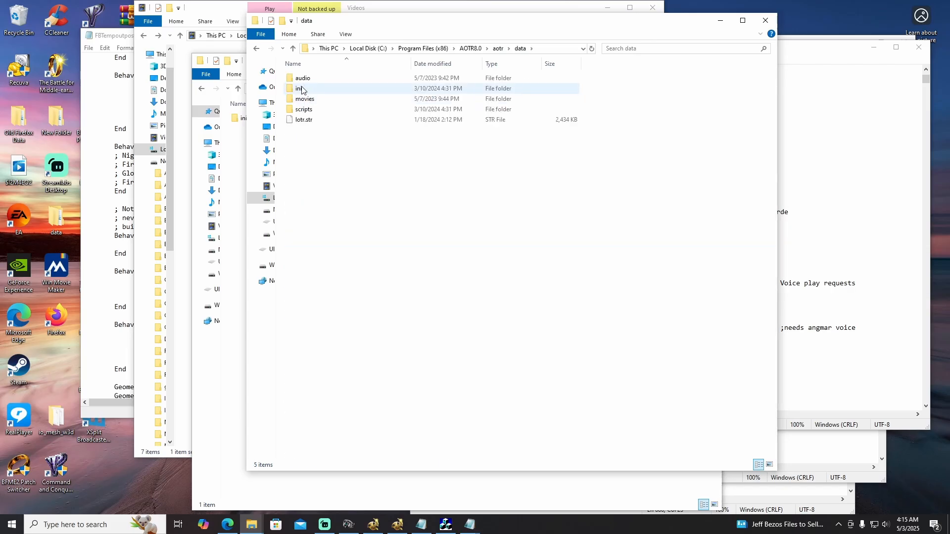
pyautogui.doubleClick(302, 89)
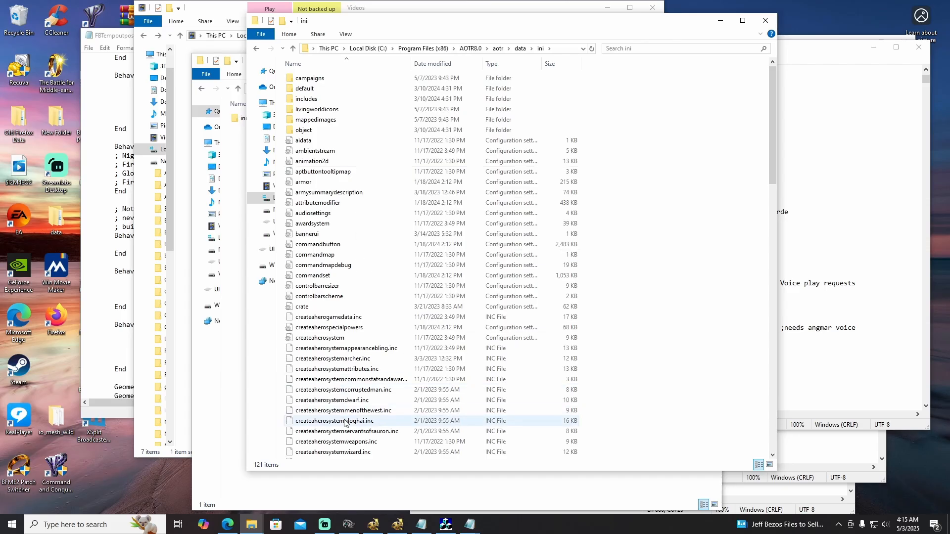
pyautogui.moveTo(770, 153); pyautogui.dragTo(759, 400)
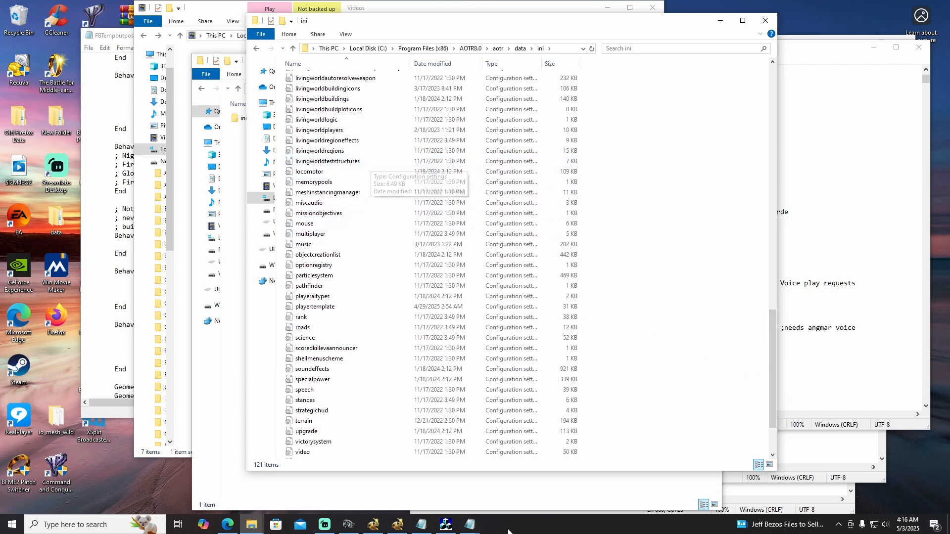
# Check the extract and add-directory commands in FinalBIG, and return to the subfolders of the AOTR ini folder in File Explorer
pyautogui.click(446, 525)
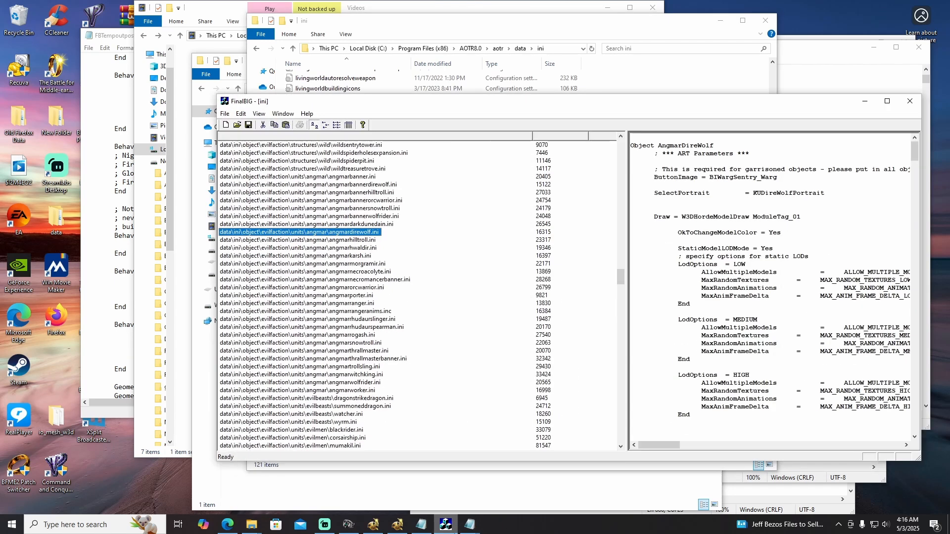
pyautogui.click(241, 114)
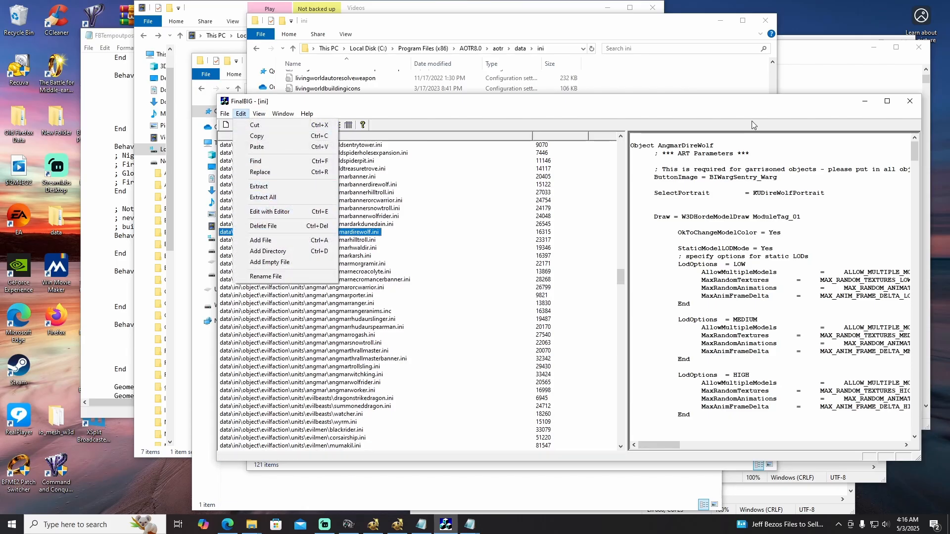
pyautogui.click(663, 24)
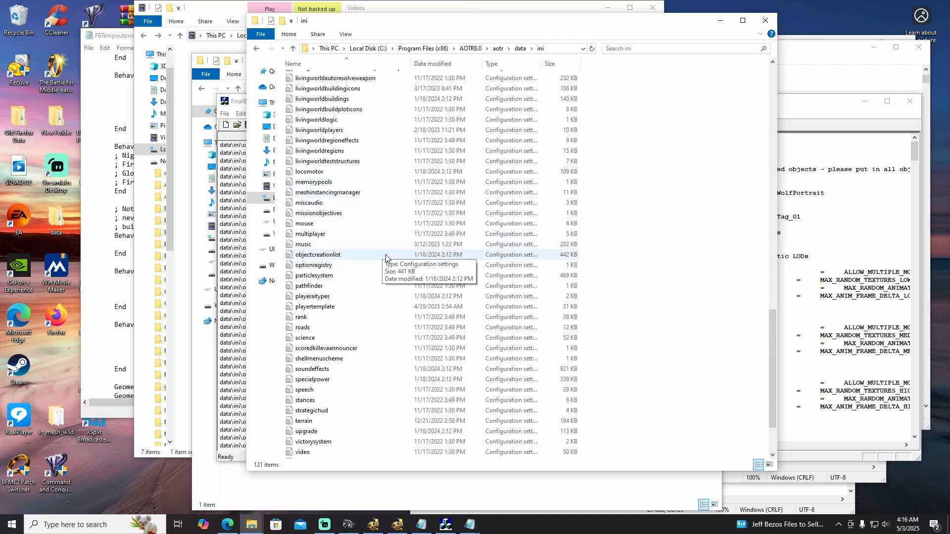
pyautogui.scroll(2, 386, 254)
pyautogui.scroll(12, 389, 257)
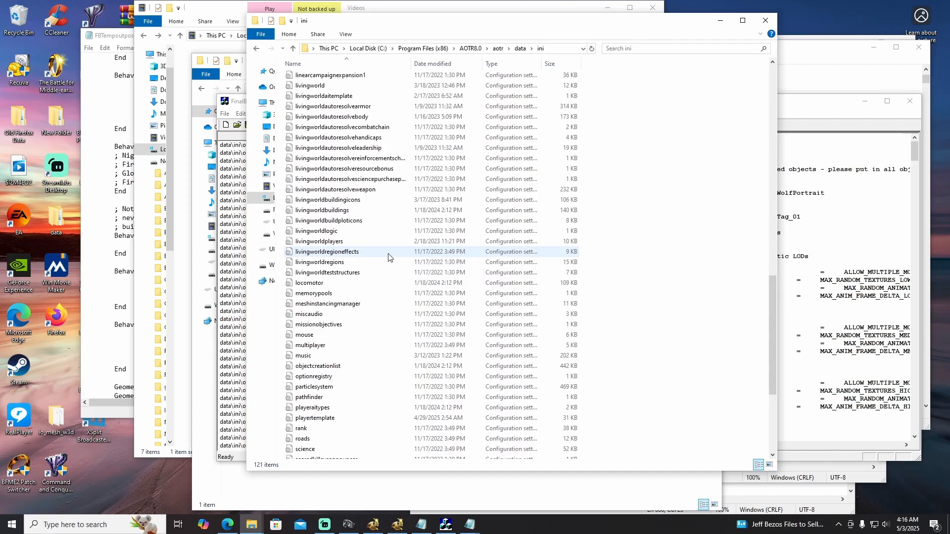
pyautogui.scroll(11, 389, 257)
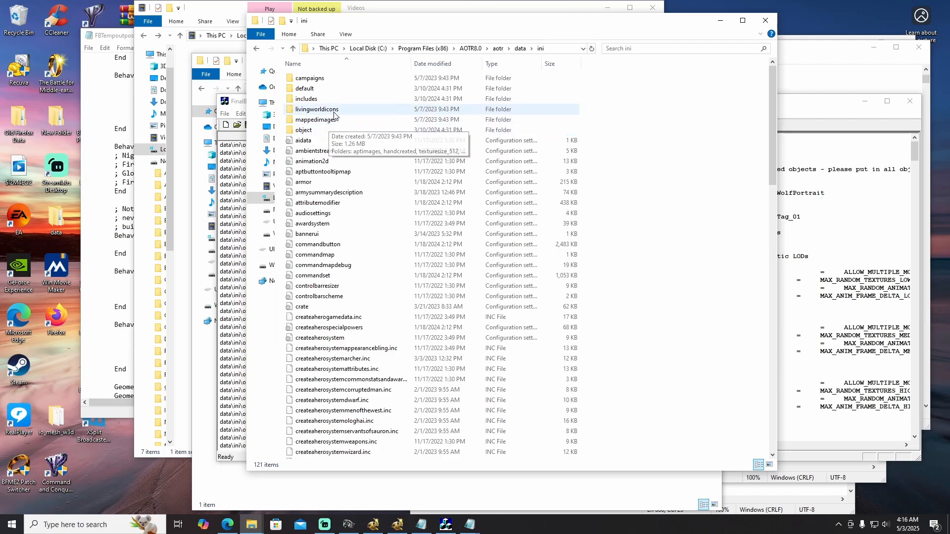
# Move the AOTR ini window aside and open the ini folder within the data folder of New Folder
pyautogui.moveTo(532, 25); pyautogui.dragTo(728, 22)
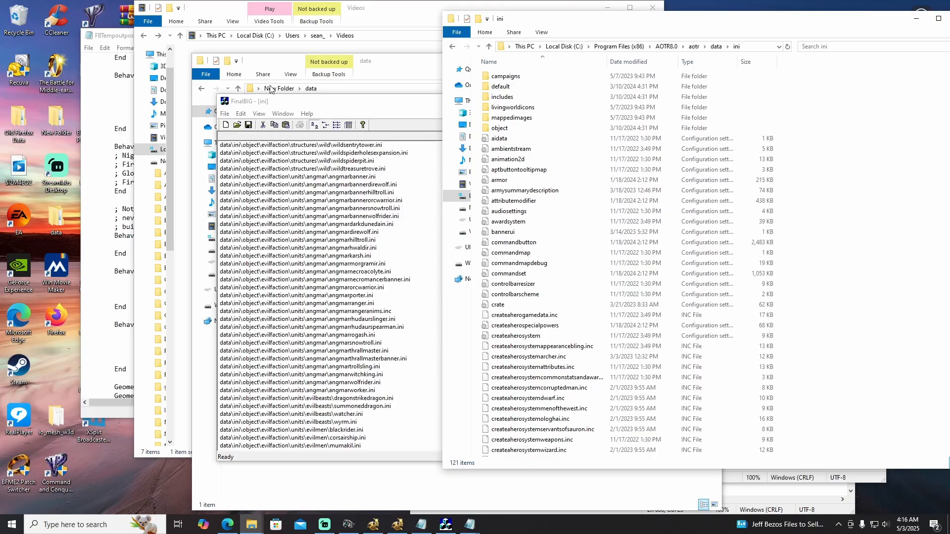
pyautogui.click(276, 64)
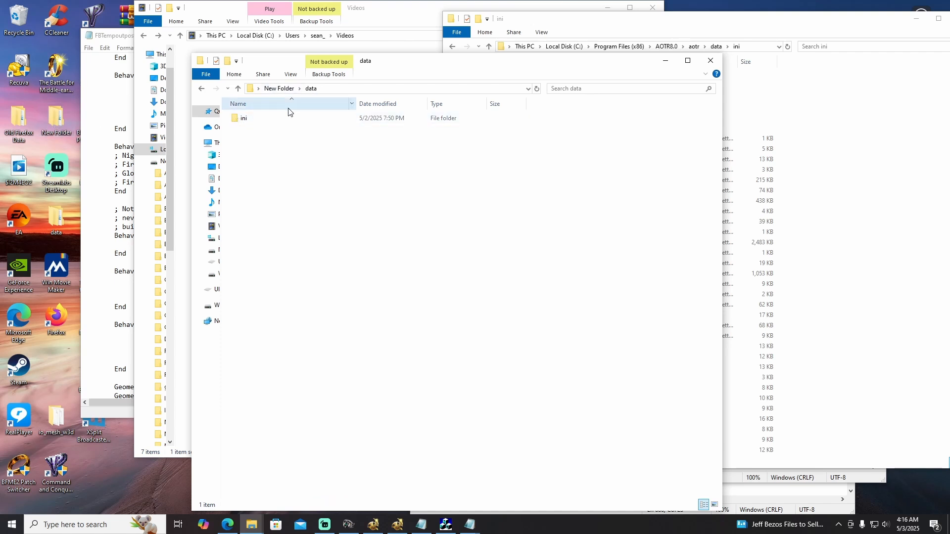
pyautogui.click(283, 90)
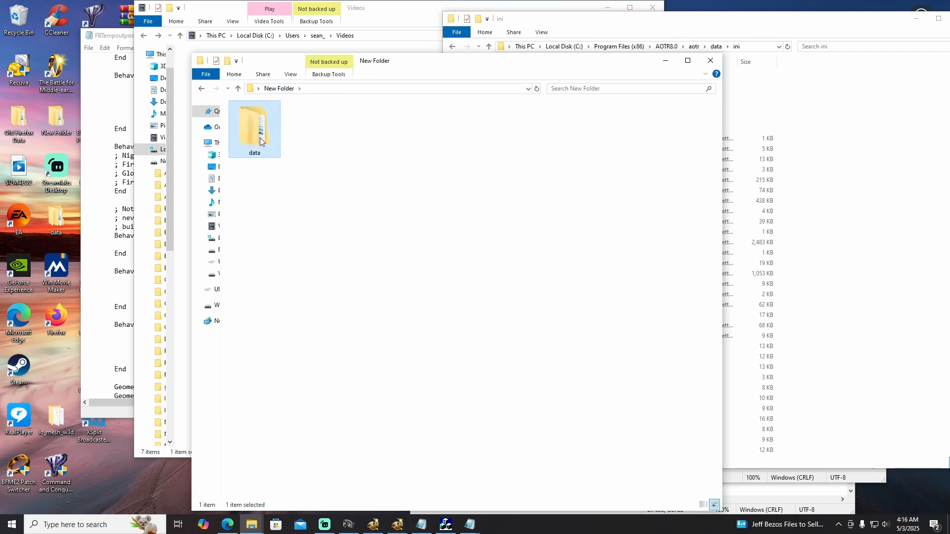
pyautogui.doubleClick(259, 123)
pyautogui.doubleClick(244, 118)
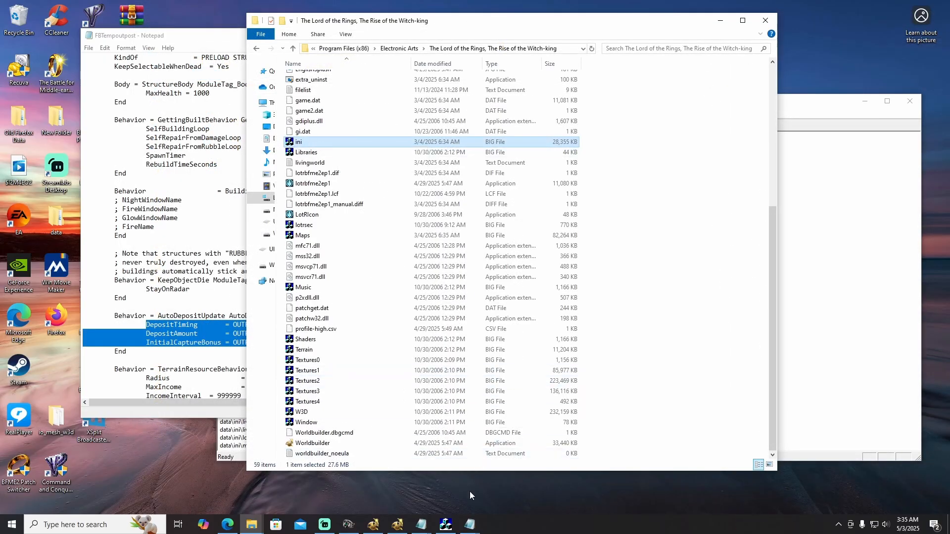
# Switch to FinalBIG and examine the ini archive's file list, from the campaign and command files through the default and mappedimages entries
pyautogui.click(449, 526)
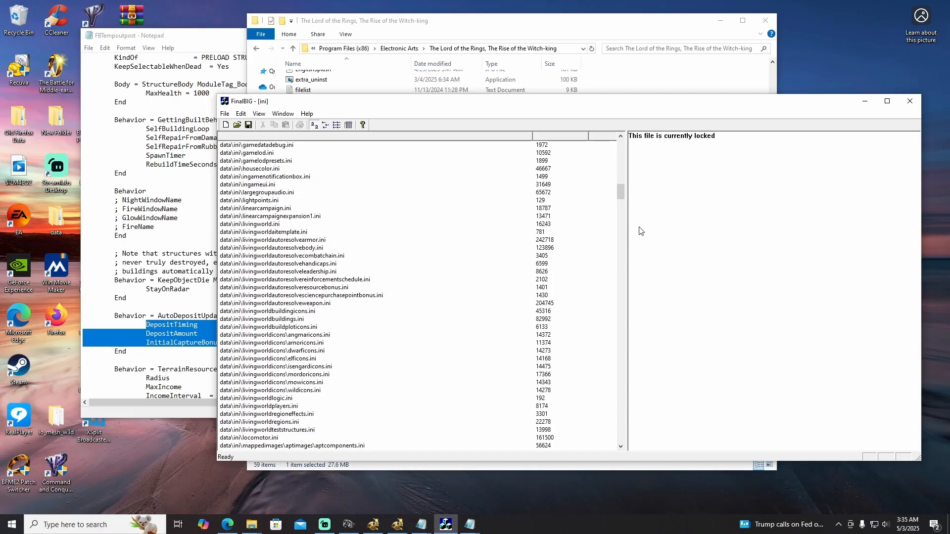
pyautogui.moveTo(621, 196); pyautogui.dragTo(621, 148)
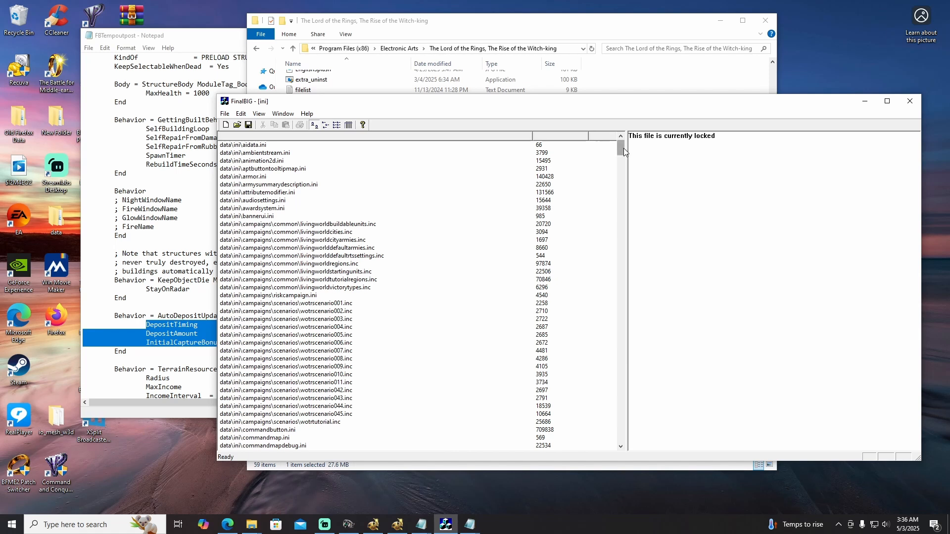
pyautogui.moveTo(623, 148); pyautogui.dragTo(623, 155)
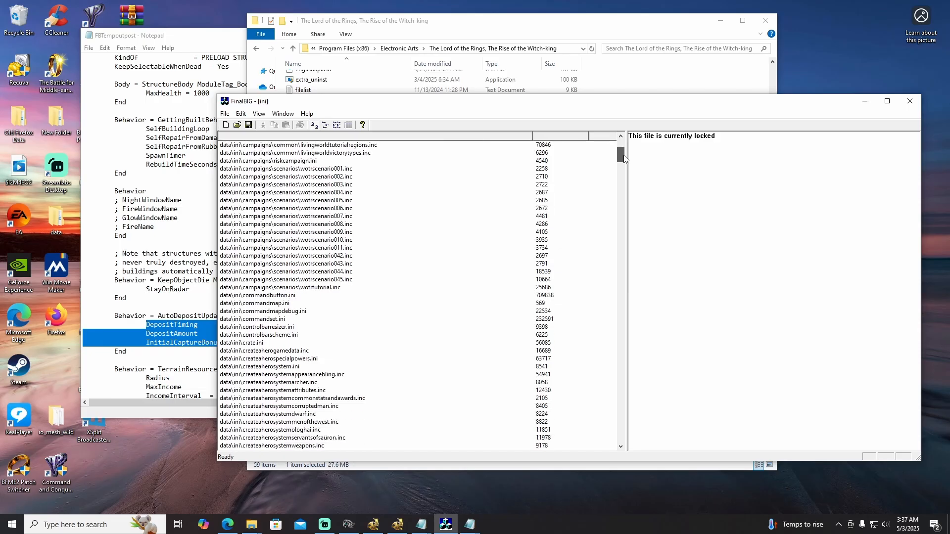
pyautogui.moveTo(624, 158); pyautogui.dragTo(623, 159)
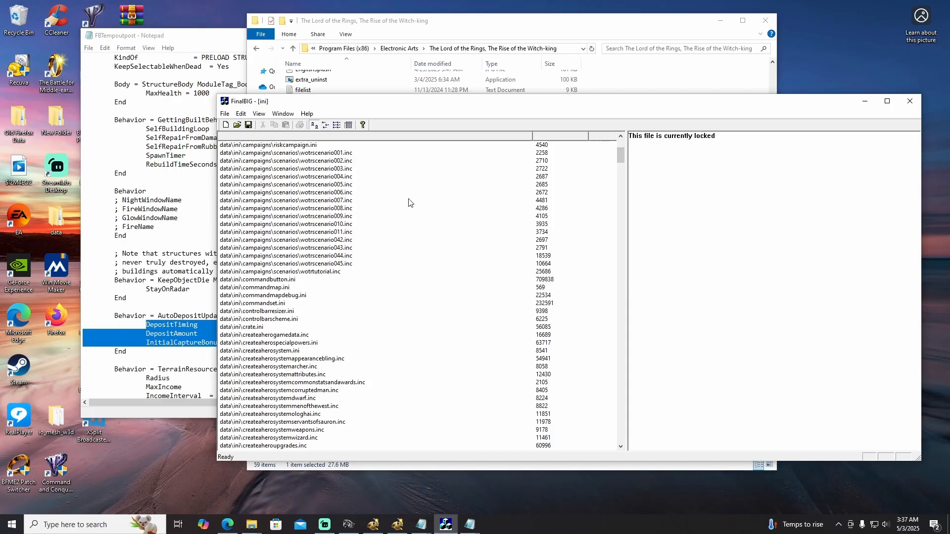
pyautogui.scroll(6, 285, 185)
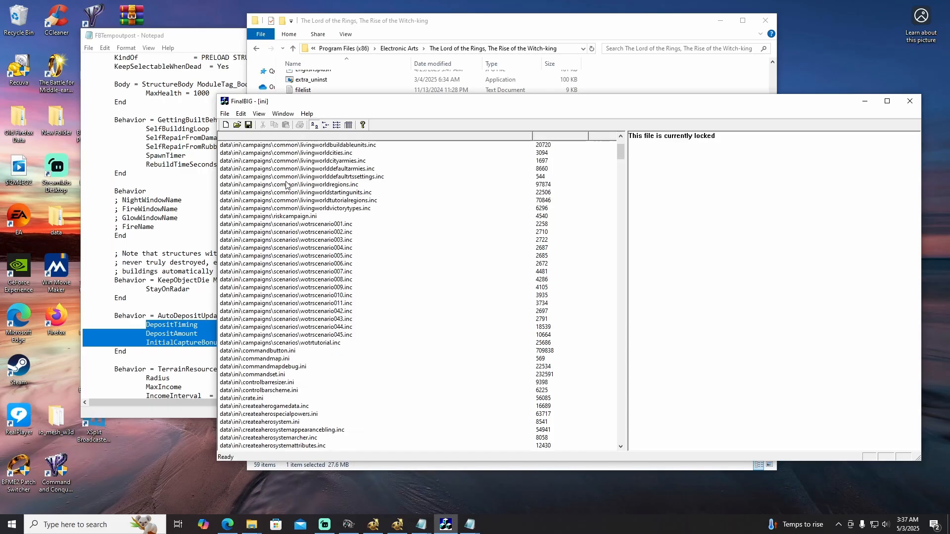
pyautogui.scroll(1, 381, 201)
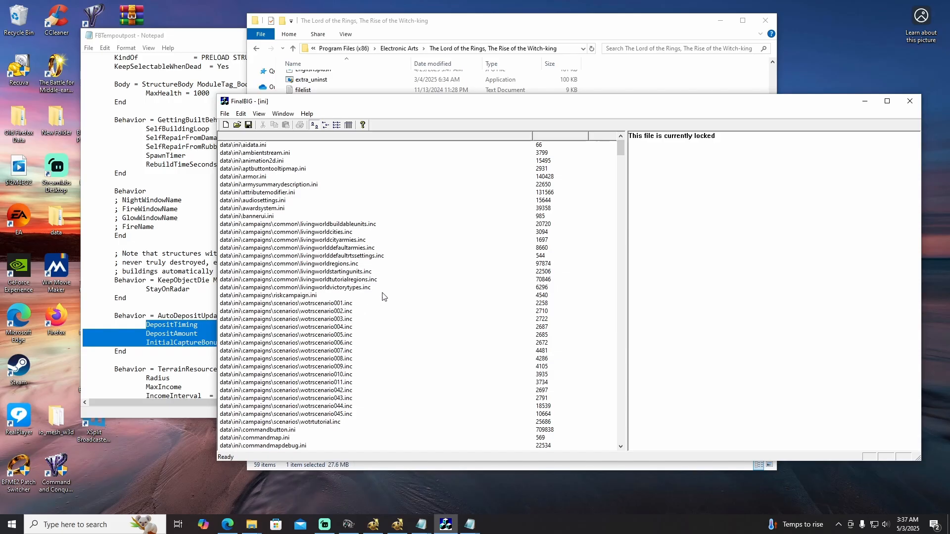
pyautogui.scroll(-4, 307, 306)
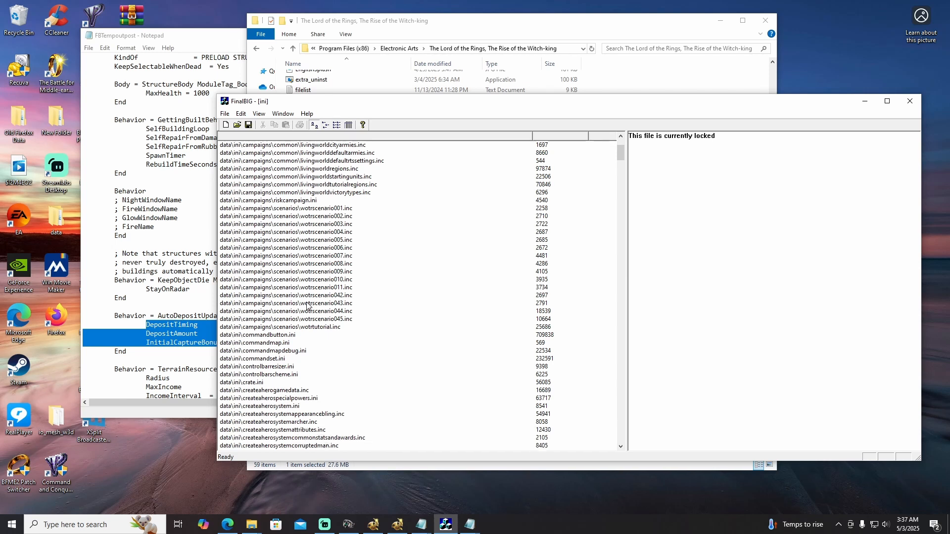
pyautogui.scroll(-3, 292, 269)
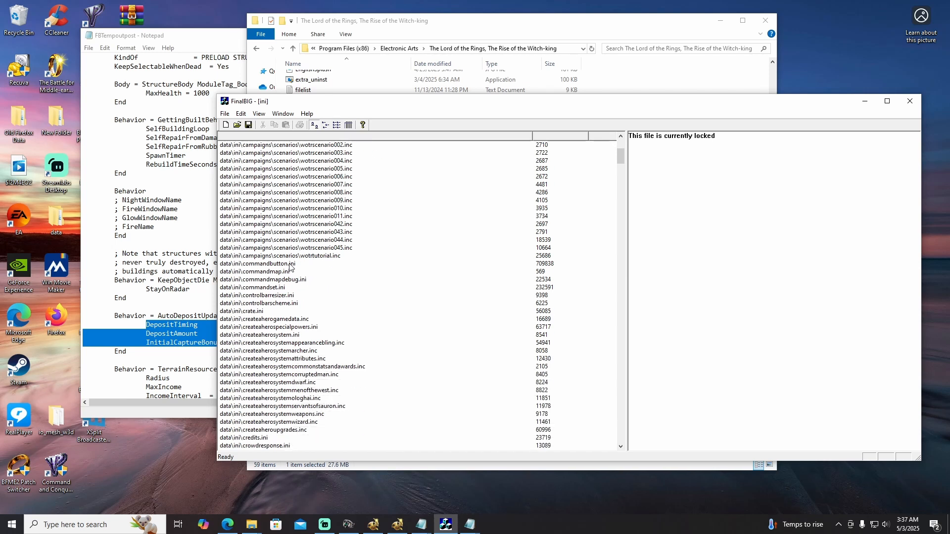
pyautogui.scroll(-2, 334, 287)
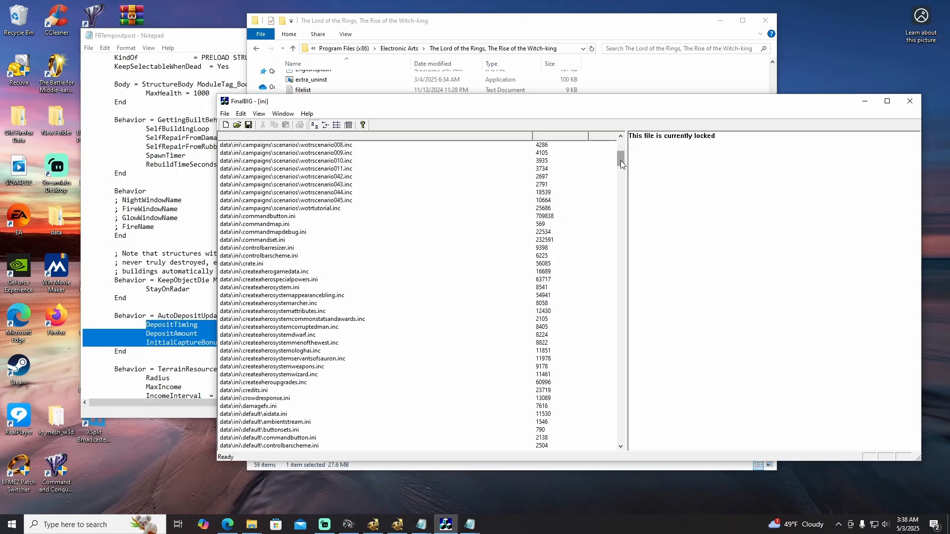
pyautogui.moveTo(621, 161); pyautogui.dragTo(625, 174)
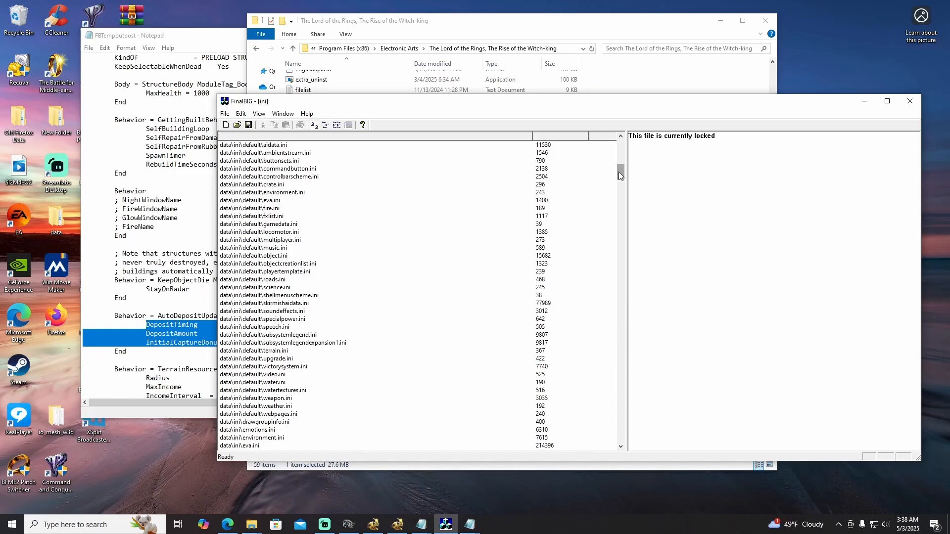
pyautogui.moveTo(618, 171); pyautogui.dragTo(624, 208)
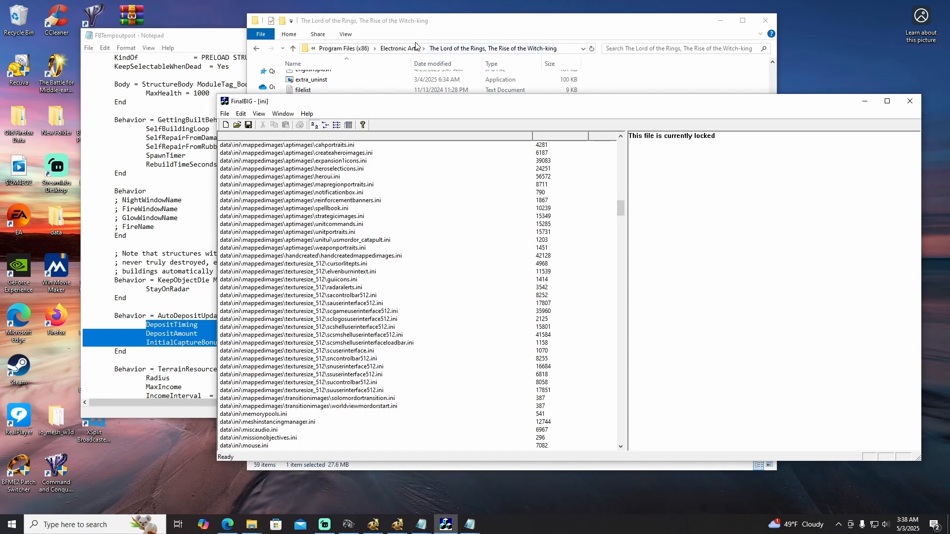
# Go up to the Electronic Arts folder in File Explorer and check the copy command for the Rise of the Witch-king game folder
pyautogui.click(390, 48)
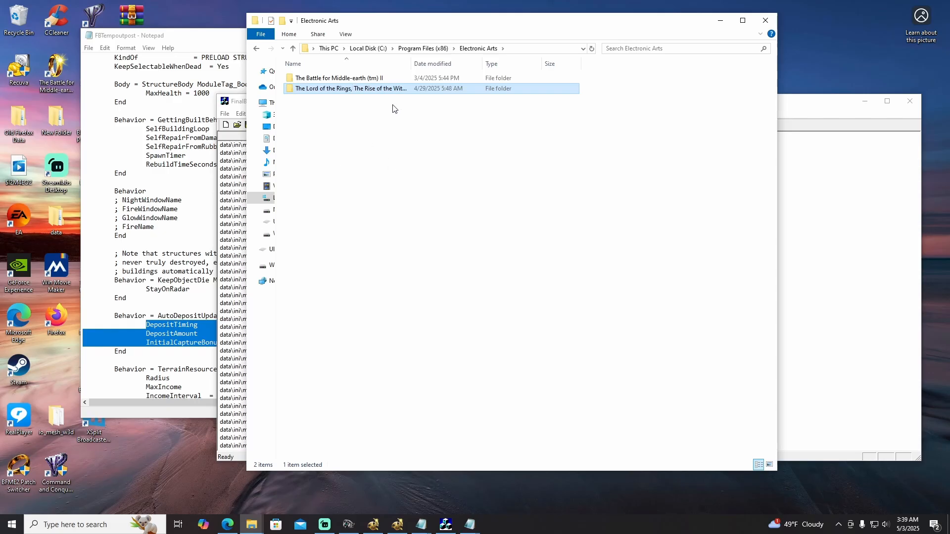
pyautogui.moveTo(362, 90)
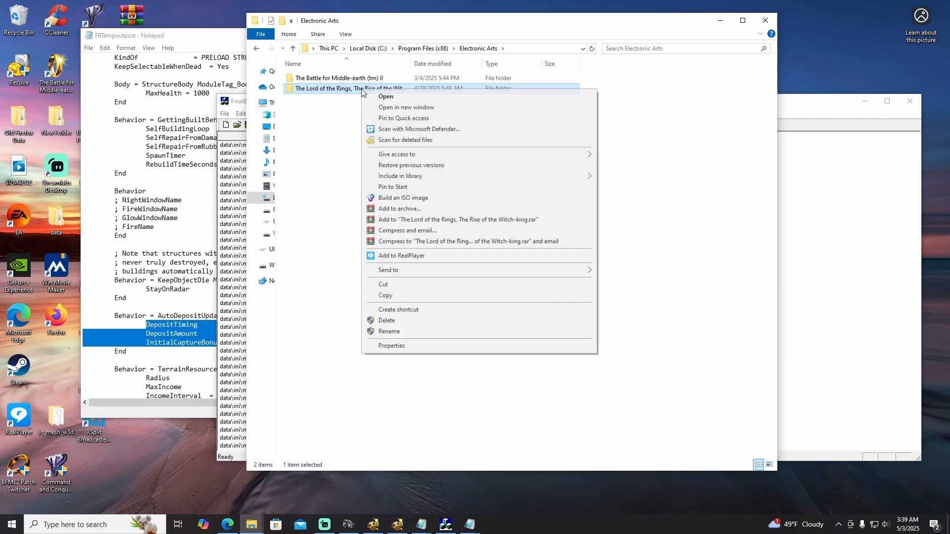
pyautogui.rightClick(361, 91)
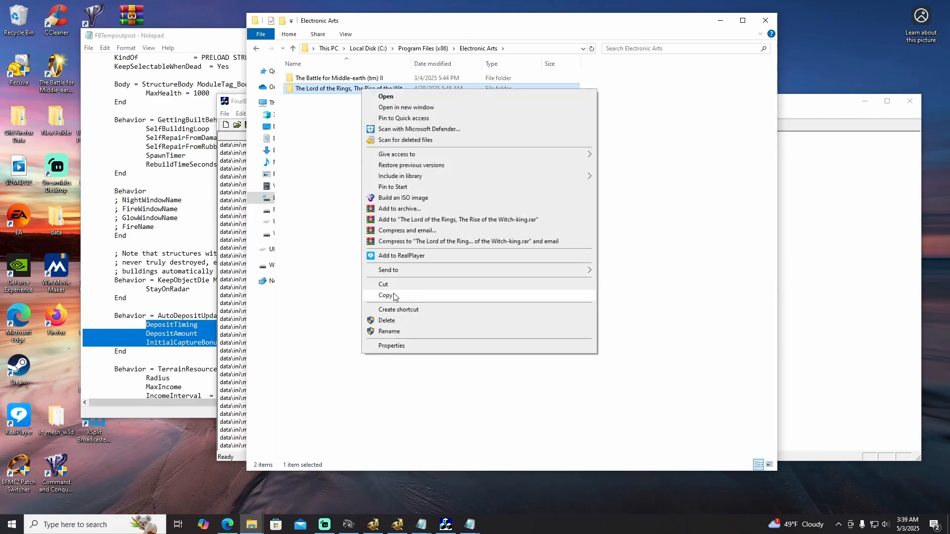
pyautogui.click(201, 14)
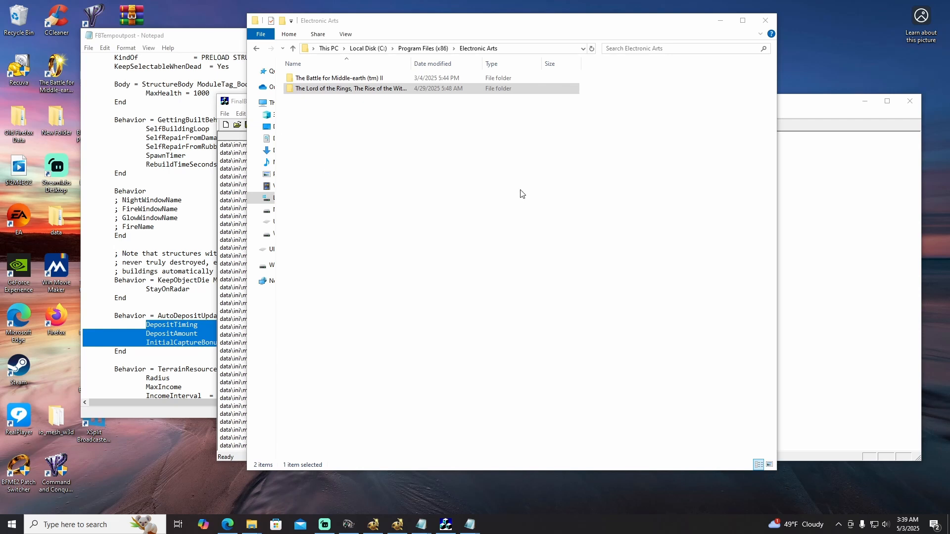
pyautogui.click(351, 92)
# Switch to Edge and open The 3rd Age - BFME Multiplayer, Modding and Mapping site from the "t3a bfme" Google results
pyautogui.click(227, 524)
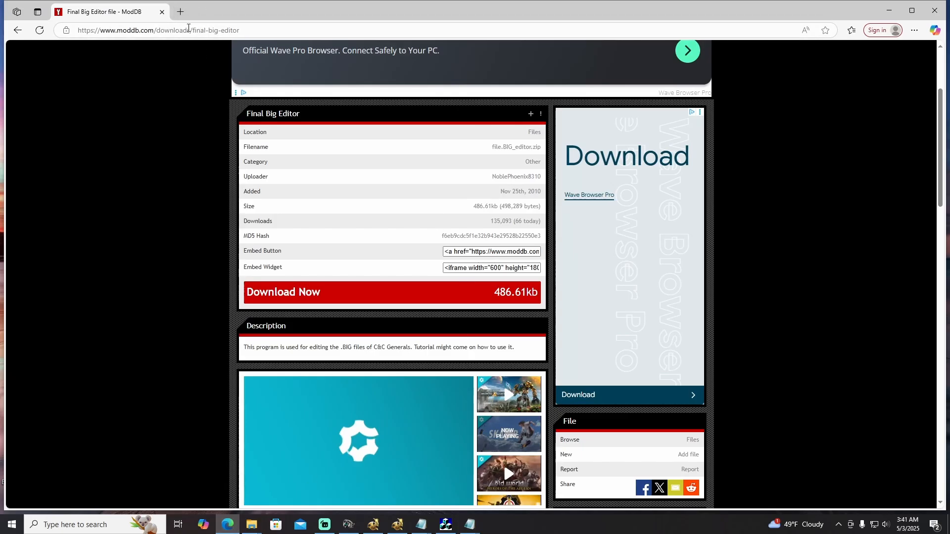
pyautogui.click(188, 29)
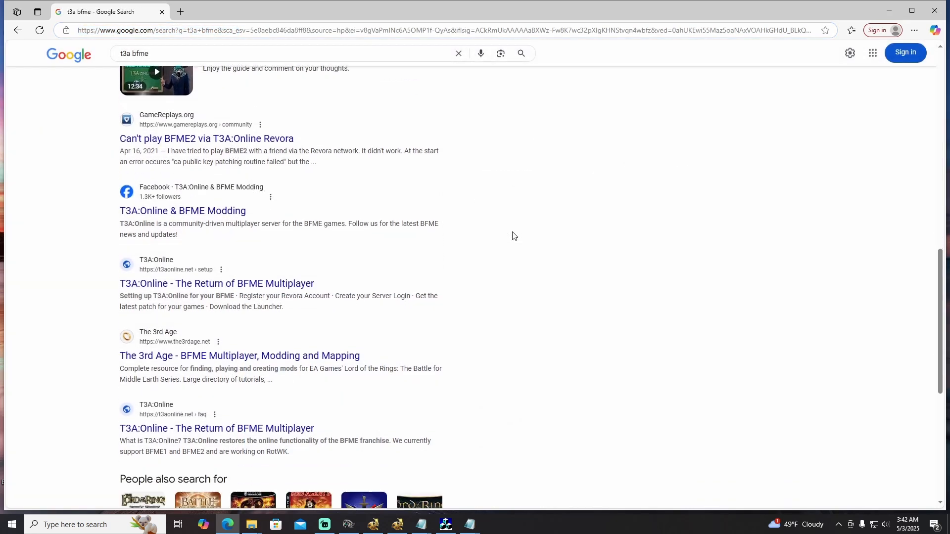
pyautogui.scroll(-1, 512, 236)
pyautogui.scroll(-1, 512, 223)
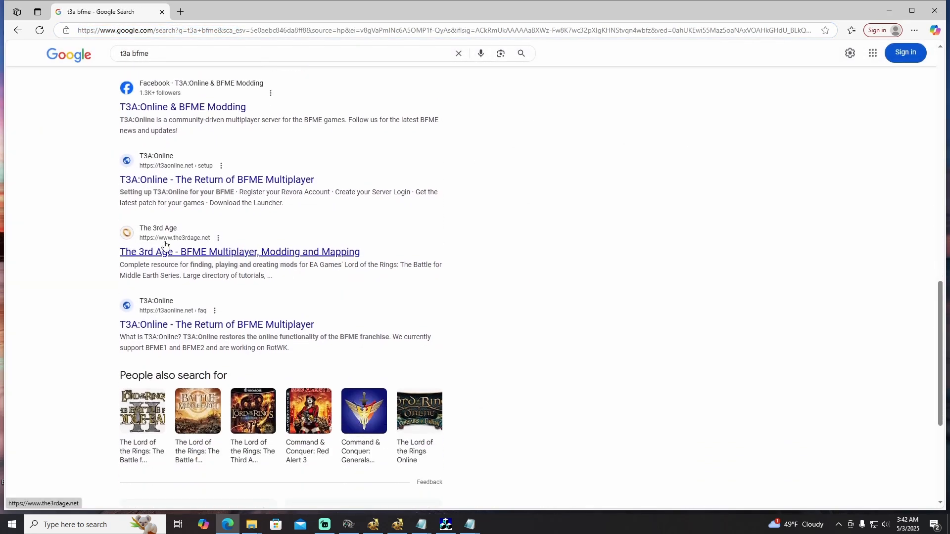
pyautogui.click(321, 253)
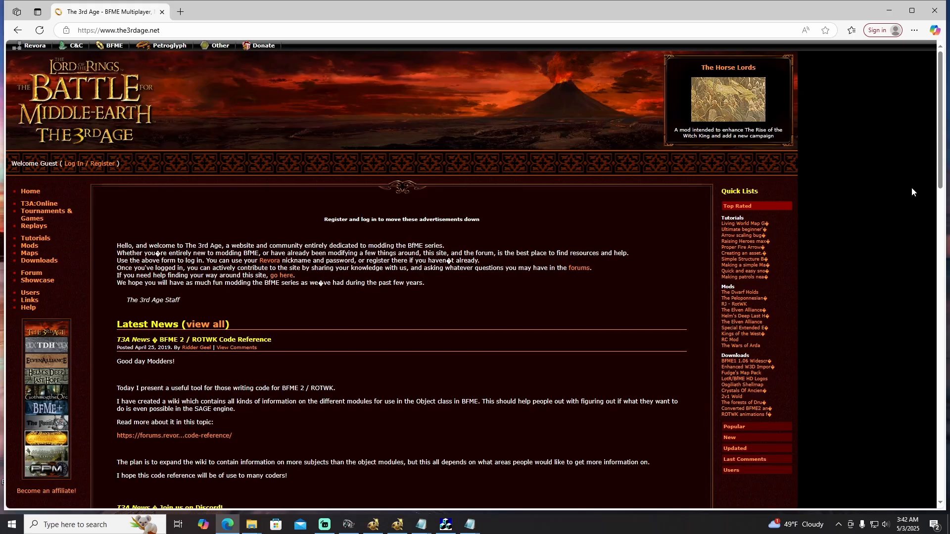
# Look through The 3rd Age home page, from the welcome text to the latest news posts
pyautogui.scroll(-2, 911, 189)
pyautogui.scroll(2, 908, 189)
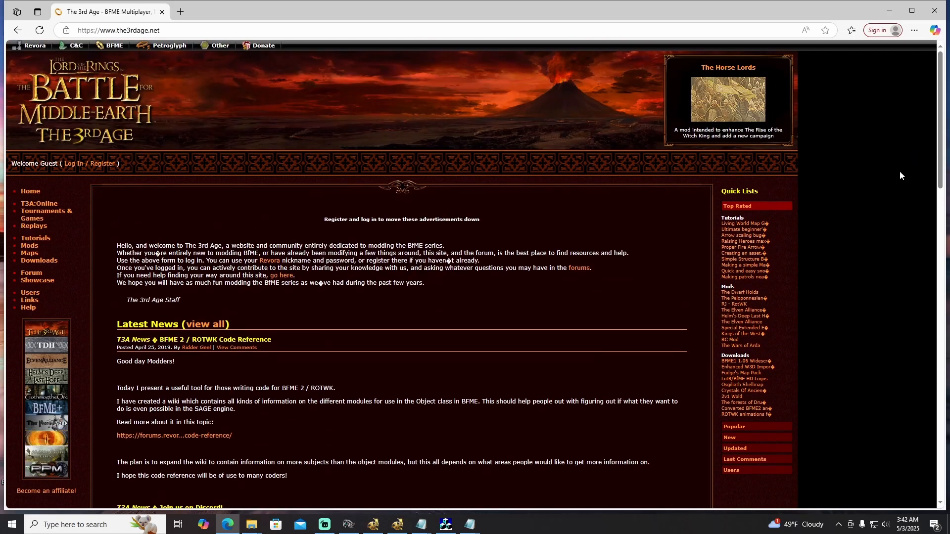
pyautogui.scroll(-3, 910, 179)
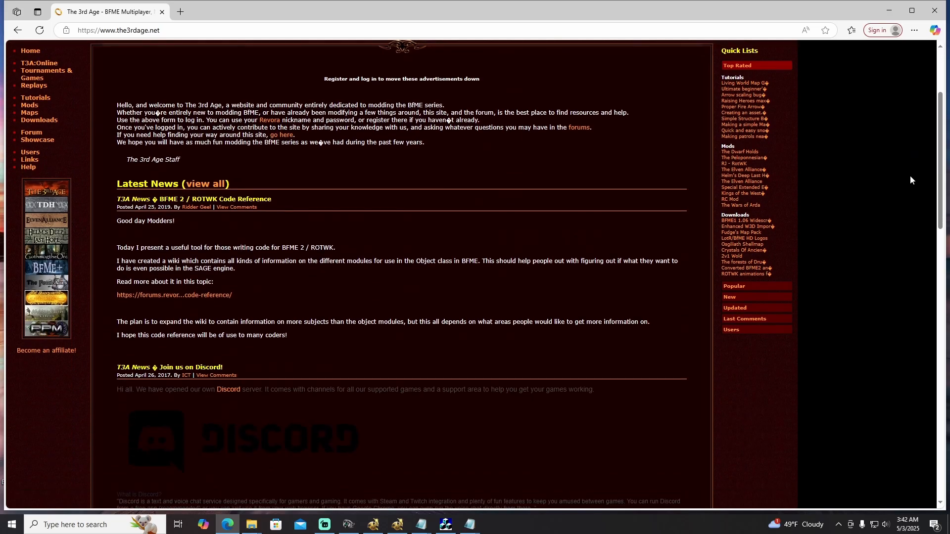
pyautogui.scroll(-4, 910, 179)
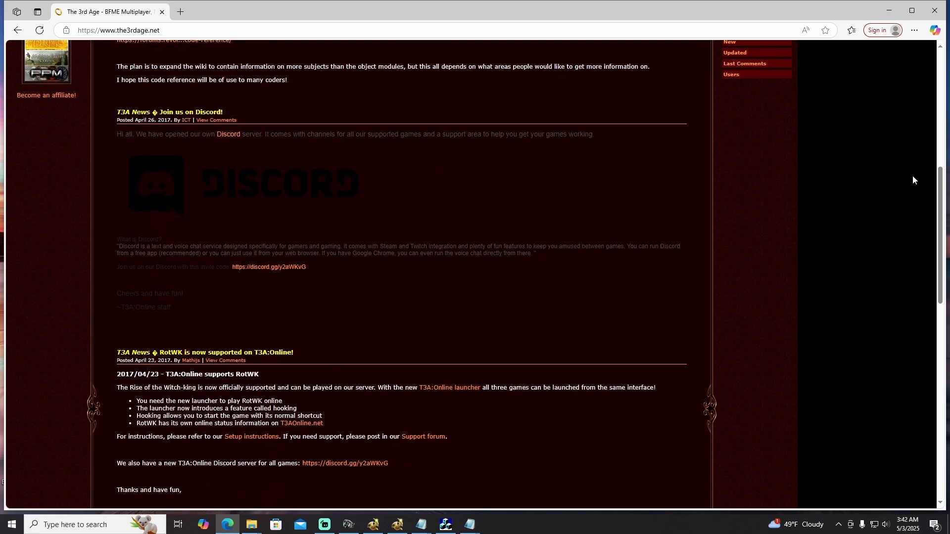
pyautogui.scroll(7, 912, 177)
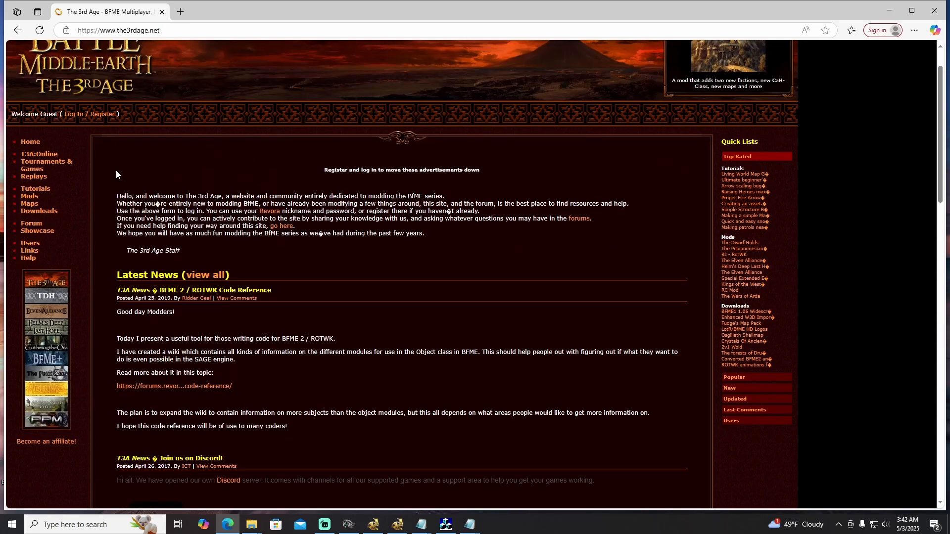
# Open the site's Tutorials section and examine its listings by difficulty level, category and game
pyautogui.click(45, 189)
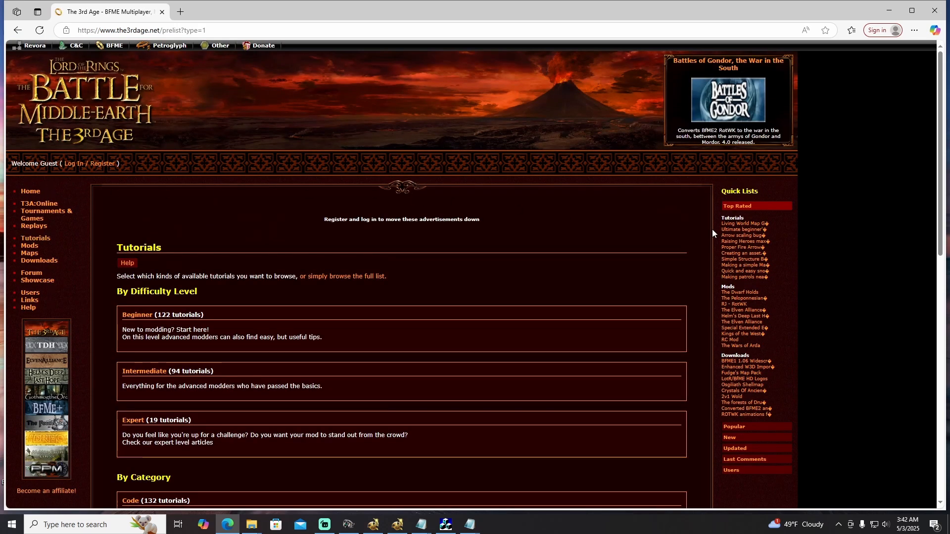
pyautogui.scroll(-4, 882, 247)
pyautogui.scroll(-2, 882, 249)
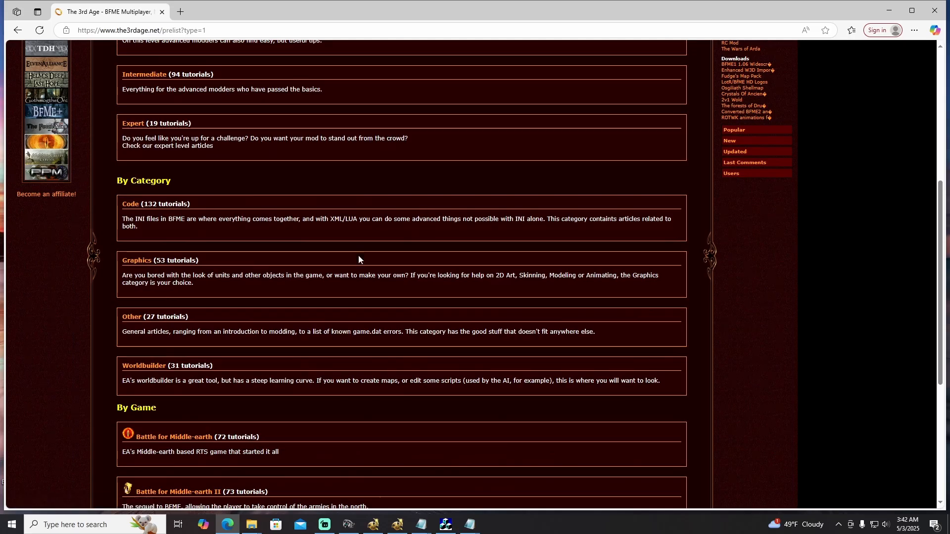
pyautogui.scroll(-1, 331, 259)
pyautogui.scroll(-2, 298, 275)
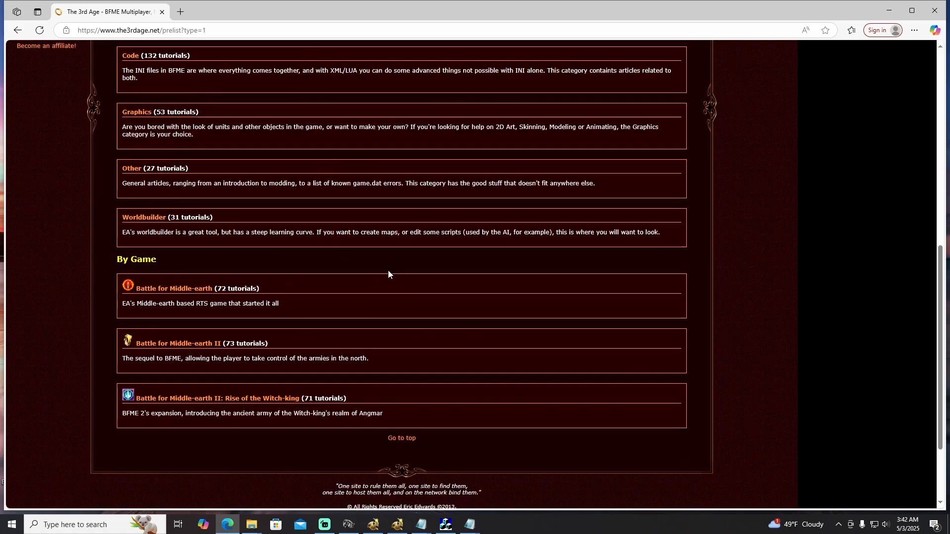
pyautogui.scroll(3, 388, 270)
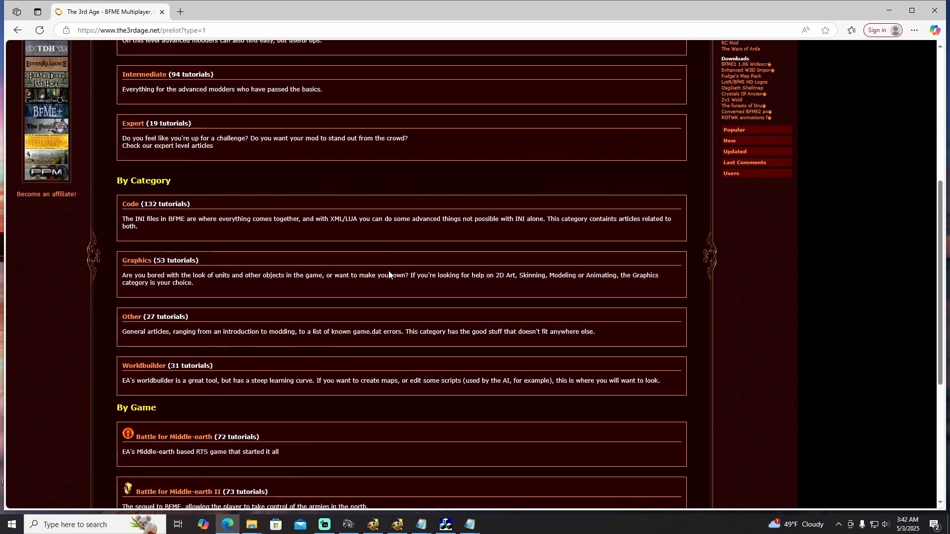
pyautogui.scroll(3, 388, 270)
pyautogui.scroll(2, 388, 270)
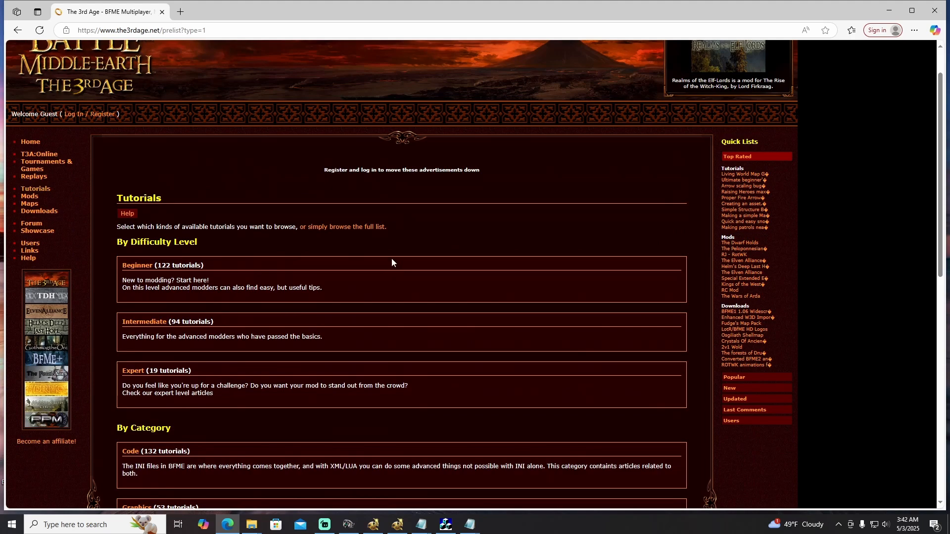
# Minimize Edge and File Explorer to return to FinalBIG, and browse the ini archive to the data\ini\object\neutral files
pyautogui.click(889, 10)
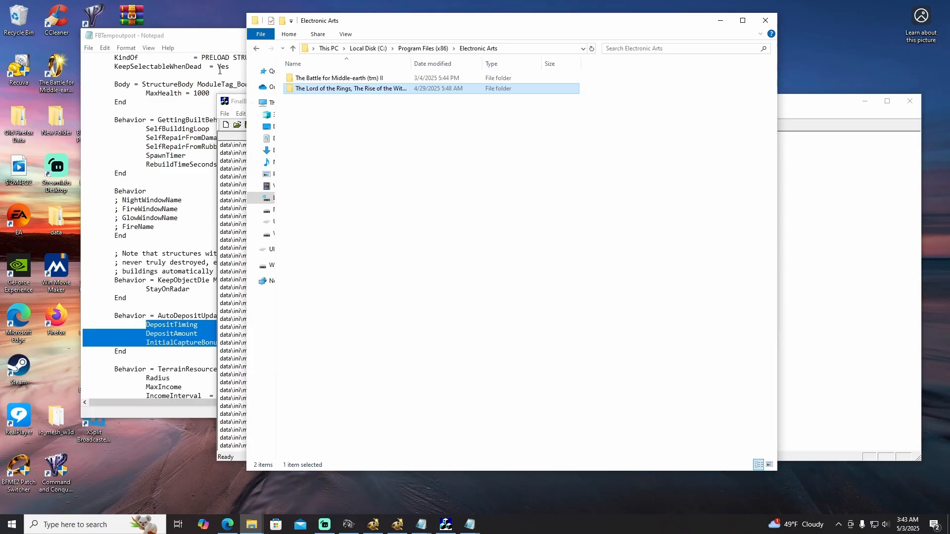
pyautogui.click(721, 23)
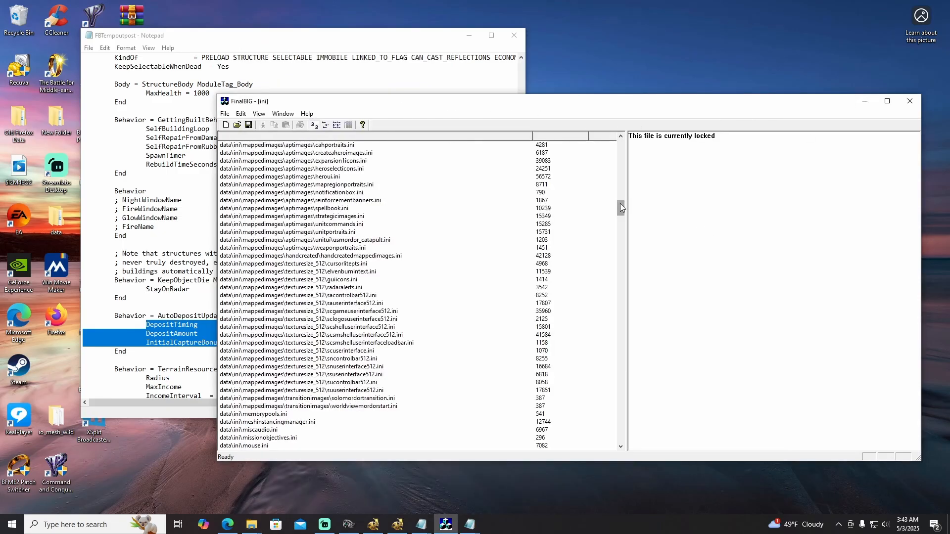
pyautogui.moveTo(620, 204); pyautogui.dragTo(618, 404)
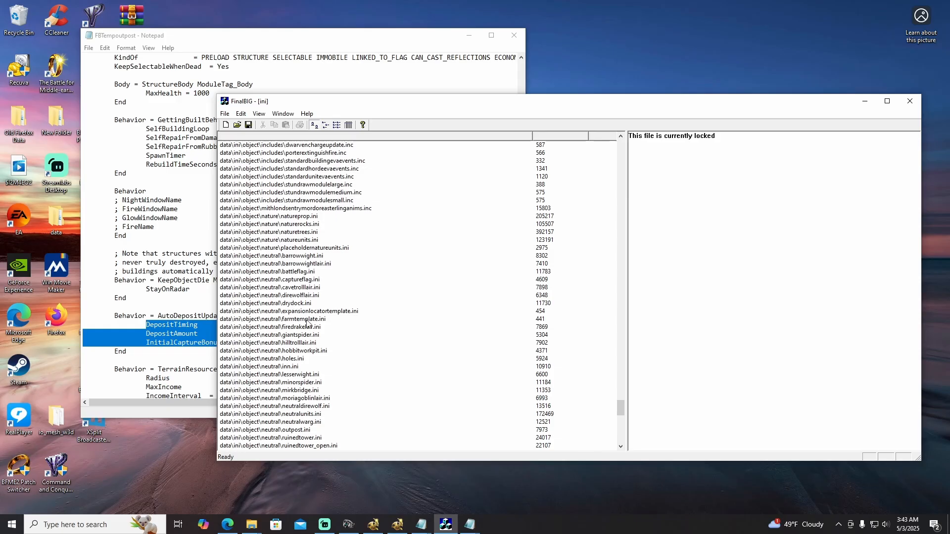
pyautogui.scroll(-1, 322, 374)
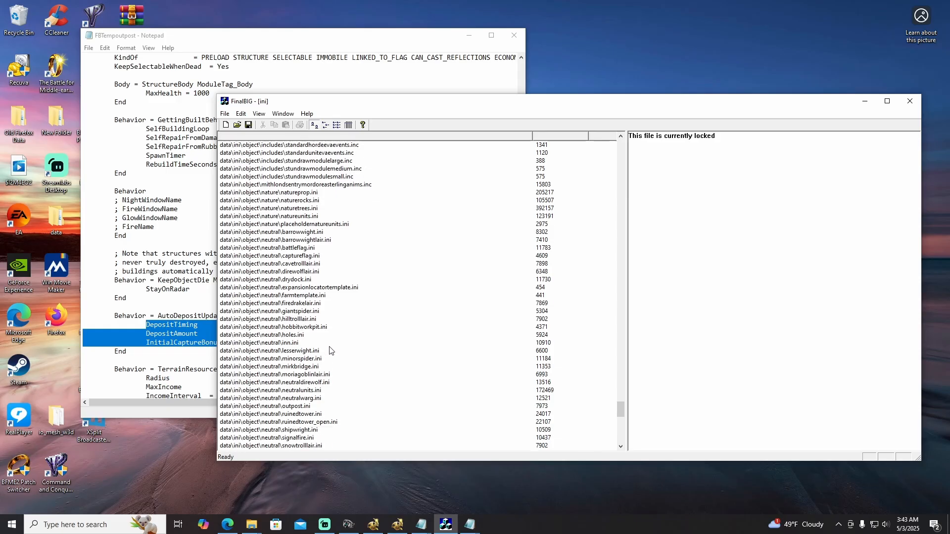
pyautogui.scroll(-3, 331, 352)
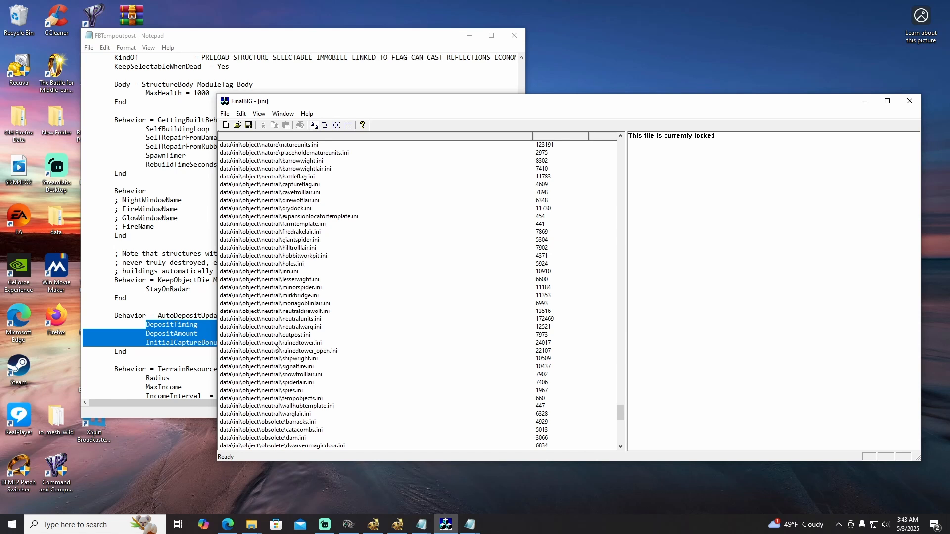
# Compare the previews of outpost.ini and neutralwarg.ini in the neutral object files
pyautogui.click(286, 335)
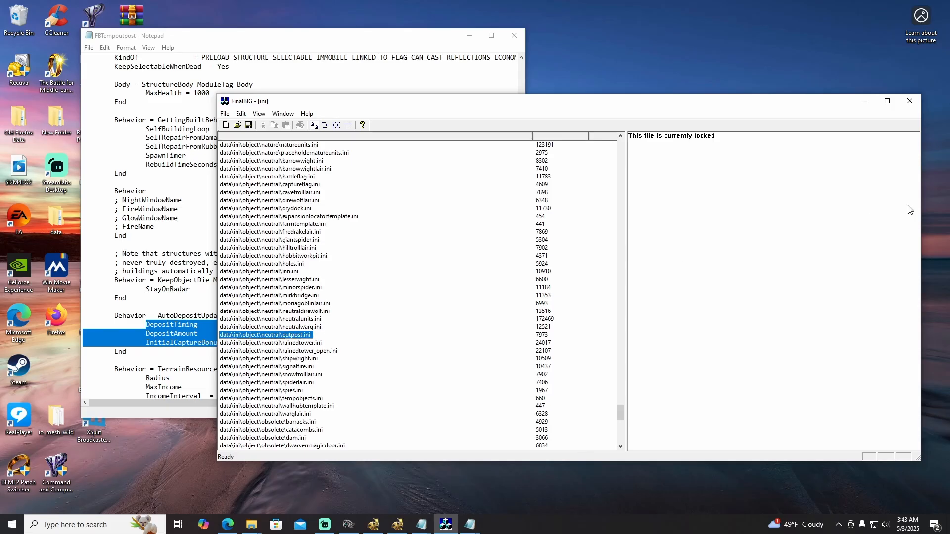
pyautogui.click(300, 327)
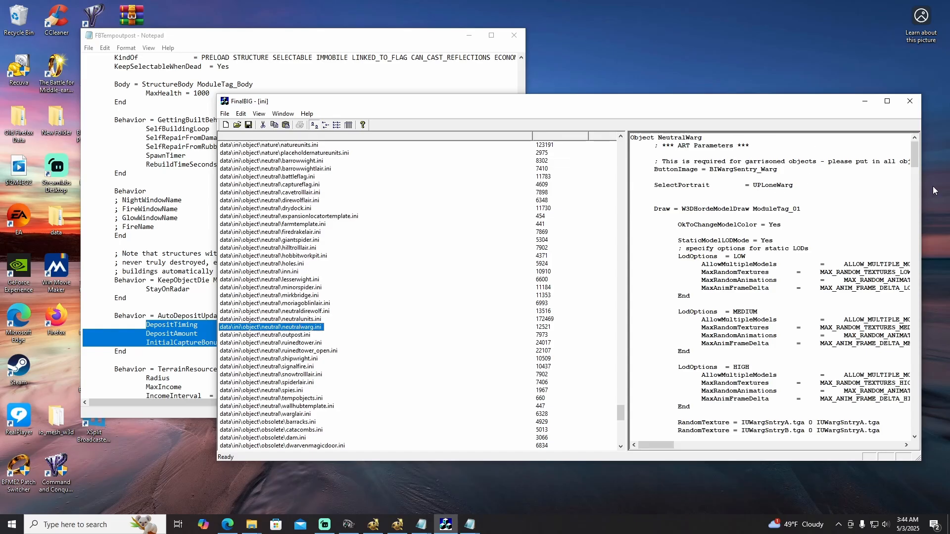
pyautogui.moveTo(915, 155)
pyautogui.mouseDown()
pyautogui.moveTo(915, 181)
pyautogui.moveTo(922, 154)
pyautogui.mouseUp()
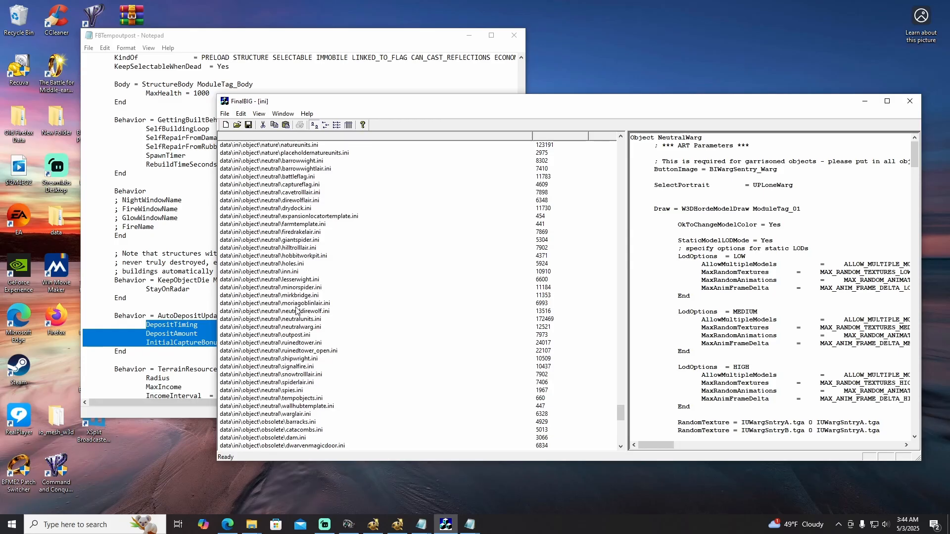
pyautogui.click(297, 336)
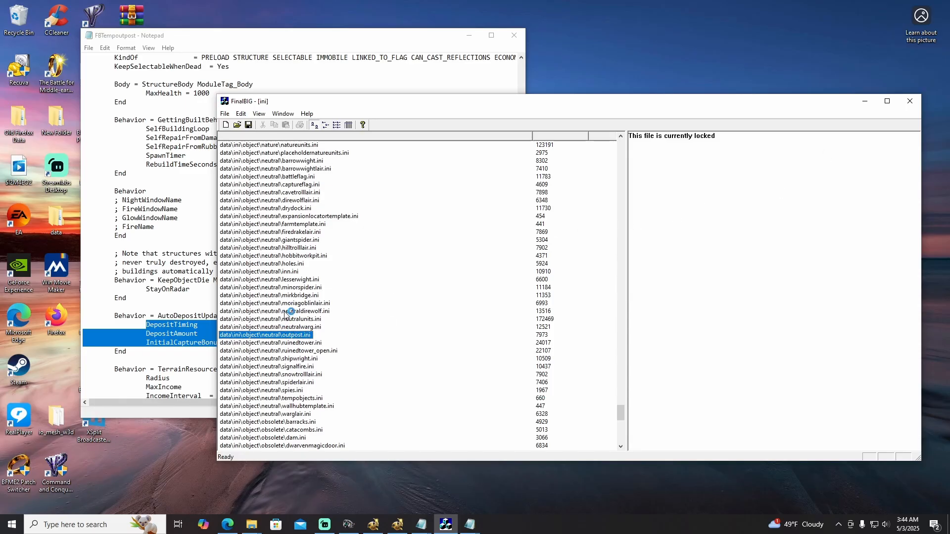
pyautogui.click(290, 328)
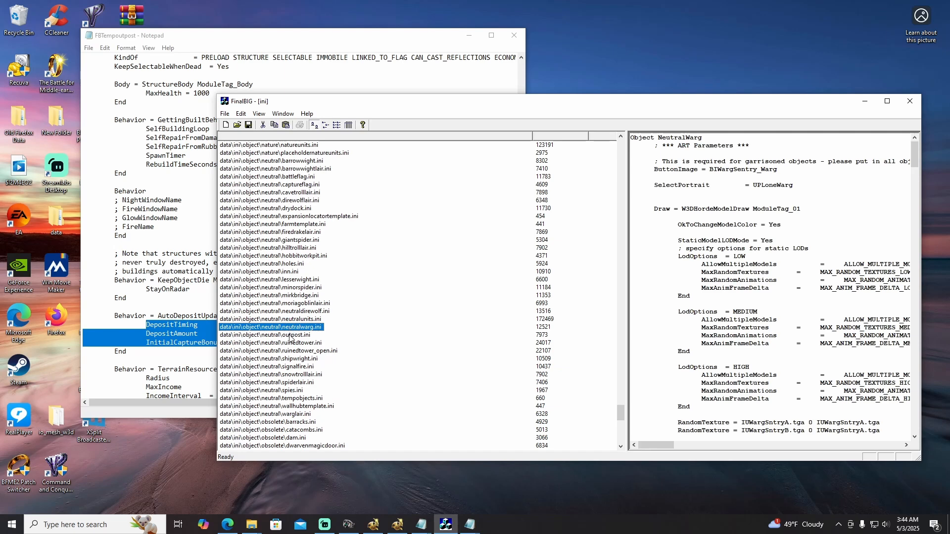
pyautogui.click(291, 335)
# Open neutralwarg.ini from the archive in the external text editor, and close it again without changes
pyautogui.click(294, 328)
pyautogui.click(242, 114)
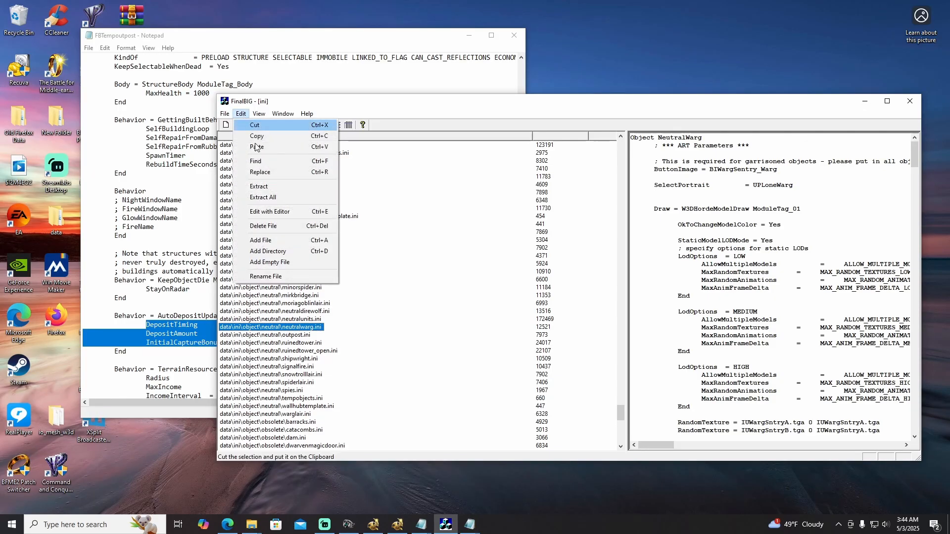
pyautogui.click(266, 213)
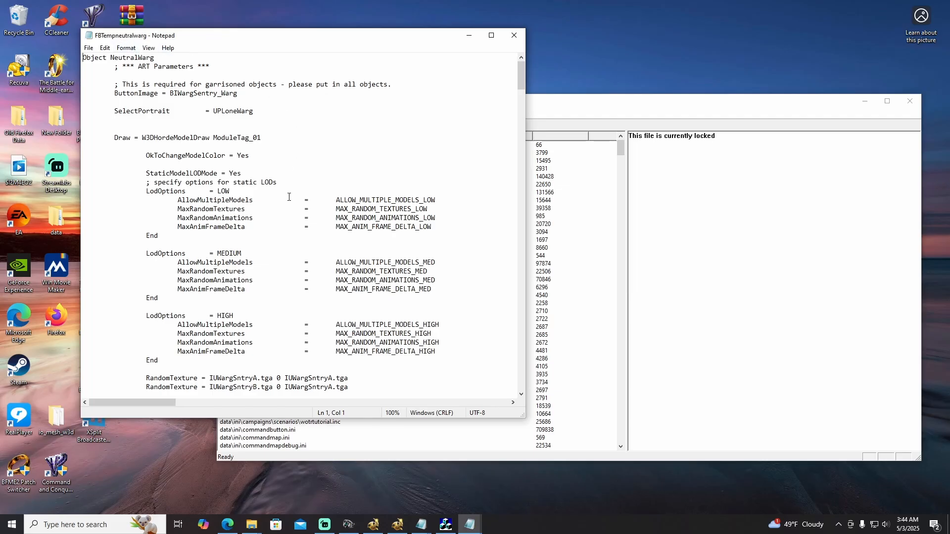
pyautogui.click(513, 35)
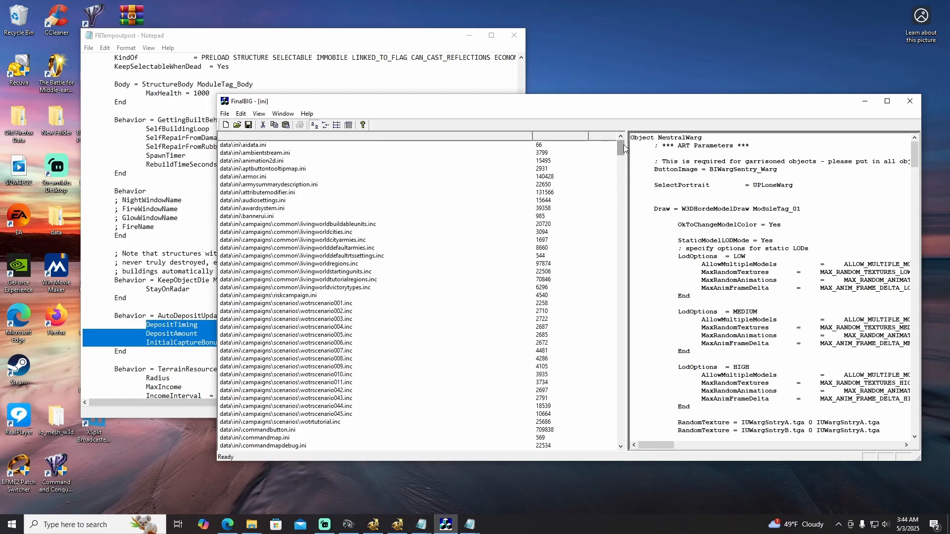
# Select outpost.ini among the neutral object files, and switch to its open Notepad copy to examine the AutoDepositUpdate and neighbouring behavior settings
pyautogui.moveTo(623, 144); pyautogui.dragTo(613, 415)
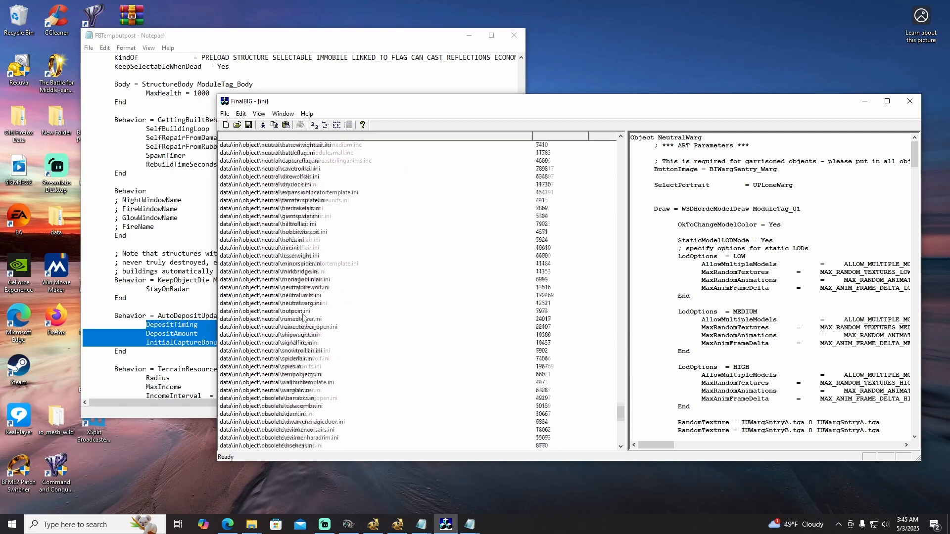
pyautogui.click(303, 311)
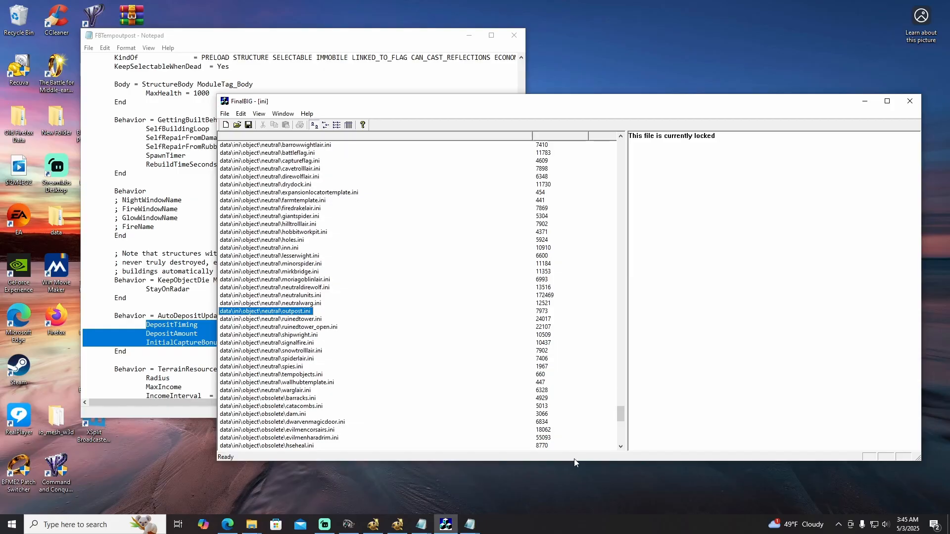
pyautogui.moveTo(479, 517)
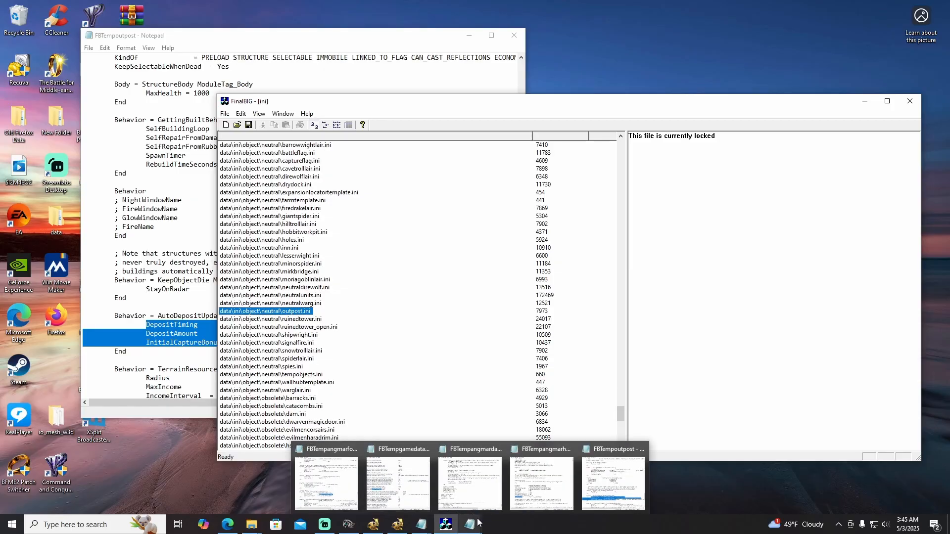
pyautogui.click(615, 475)
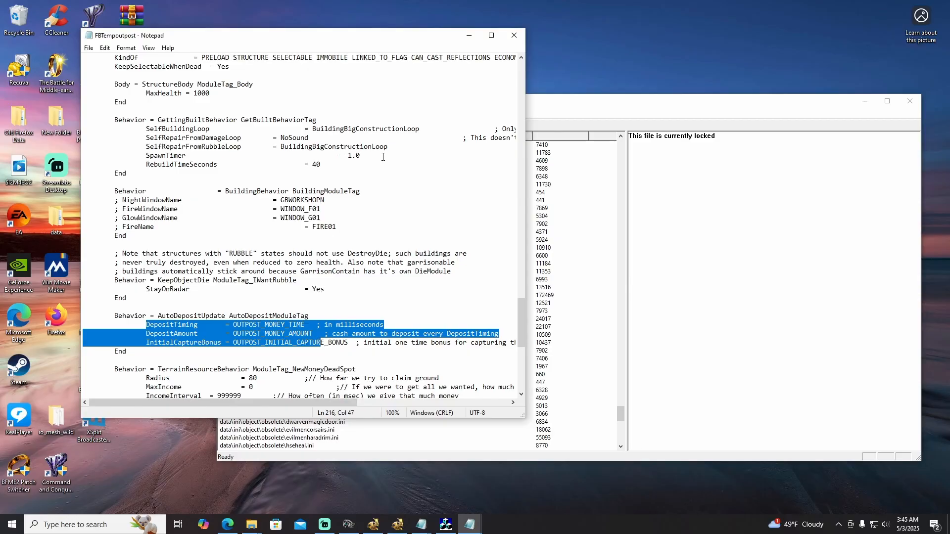
pyautogui.scroll(-2, 388, 155)
pyautogui.scroll(-2, 397, 152)
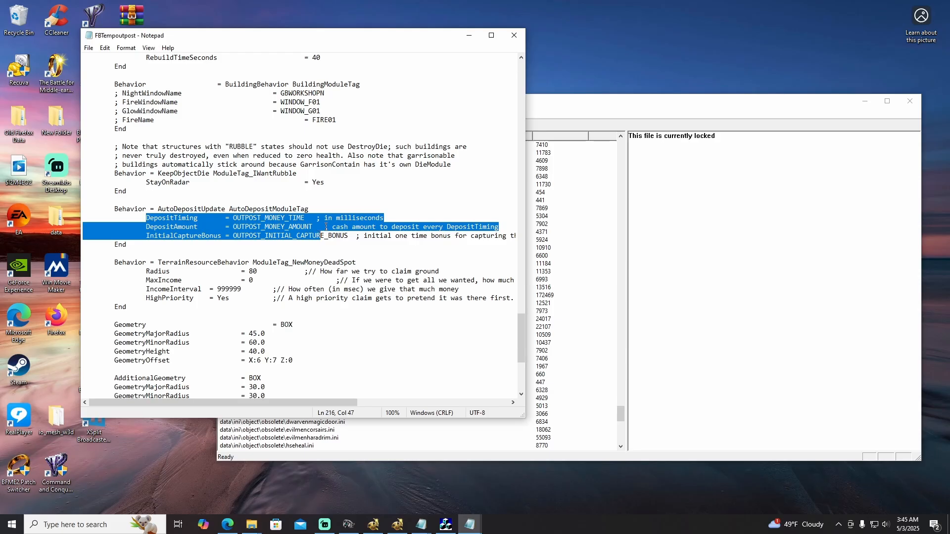
# Return to FinalBIG, select data\ini\gamedata.ini in the archive, and bring up its open Notepad copy
pyautogui.click(234, 218)
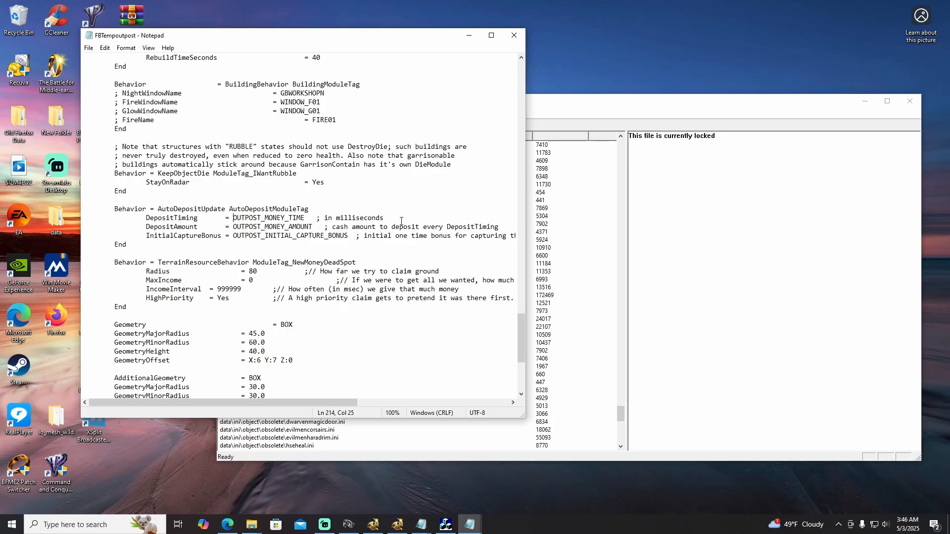
pyautogui.click(602, 108)
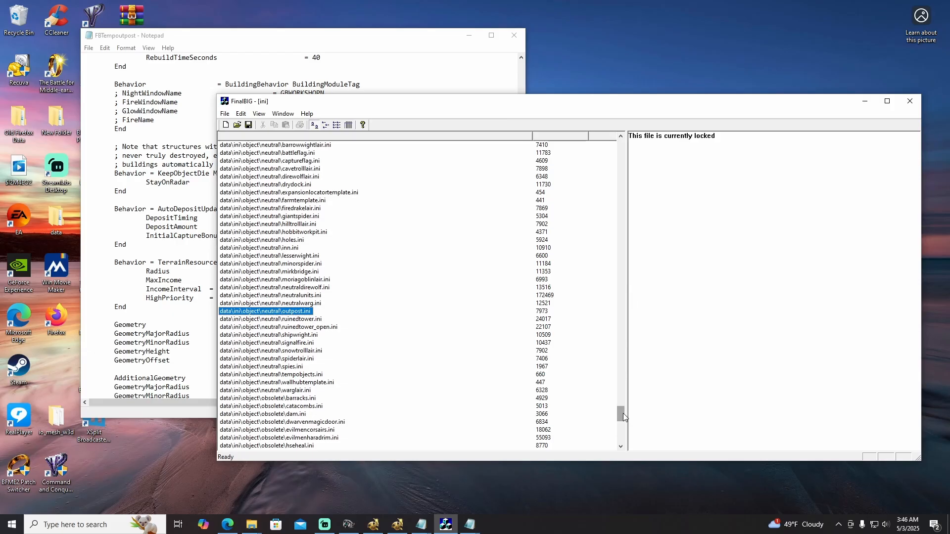
pyautogui.moveTo(622, 414); pyautogui.dragTo(604, 187)
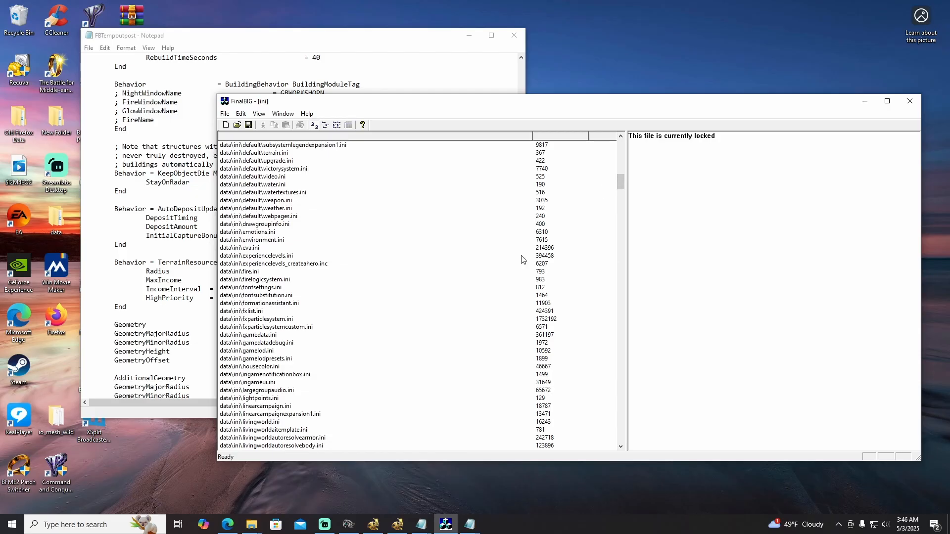
pyautogui.click(271, 336)
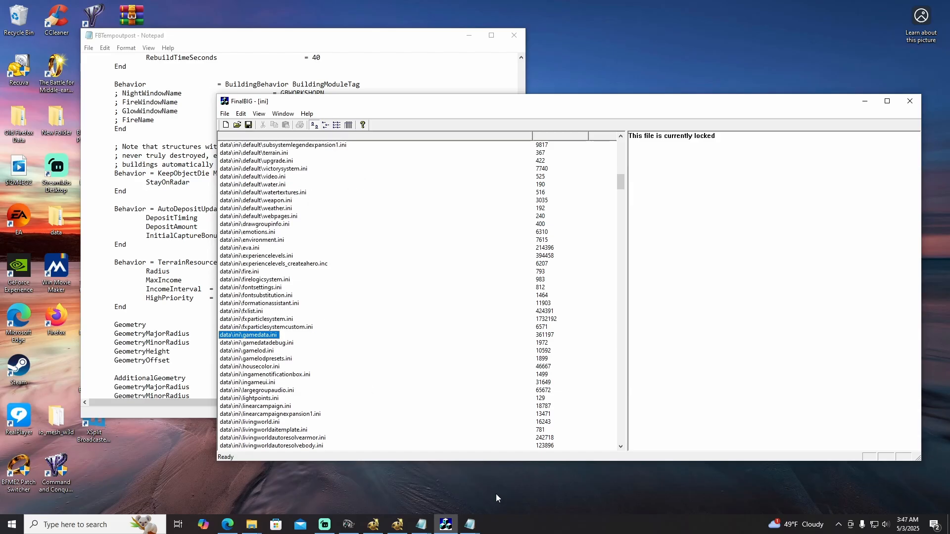
pyautogui.click(470, 525)
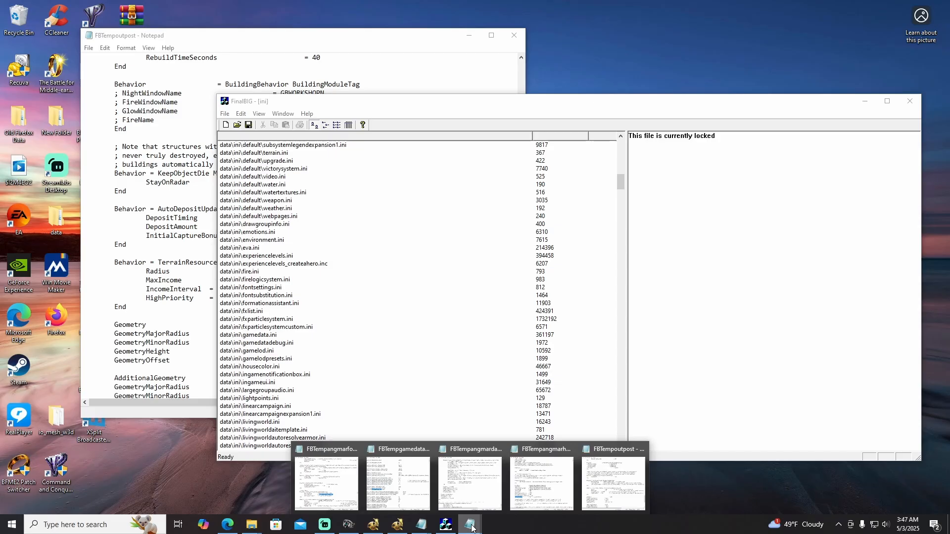
pyautogui.click(399, 457)
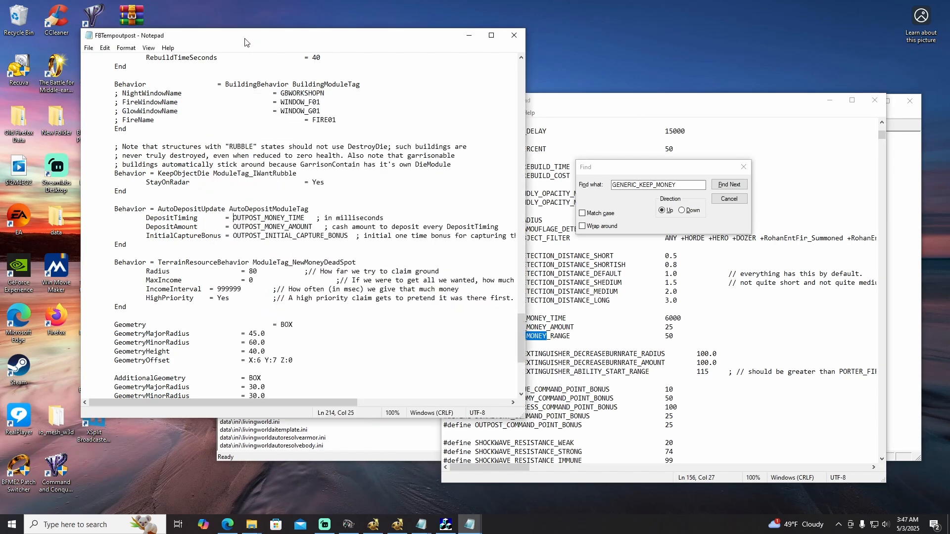
# Return to the outpost.ini Notepad copy, browse its engineering parameters, and open the Find dialog for it
pyautogui.click(249, 40)
pyautogui.moveTo(521, 350); pyautogui.dragTo(516, 318)
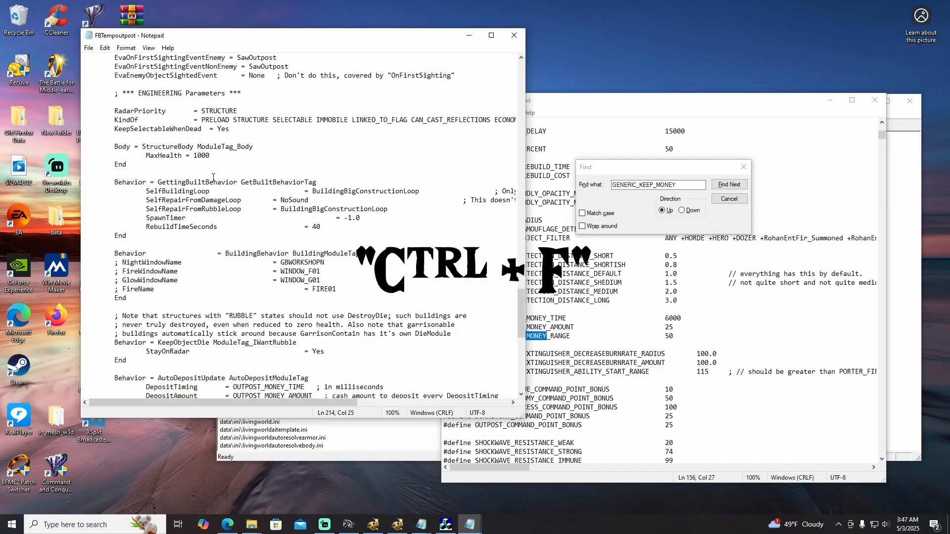
pyautogui.hotkey('ctrl', 'f')
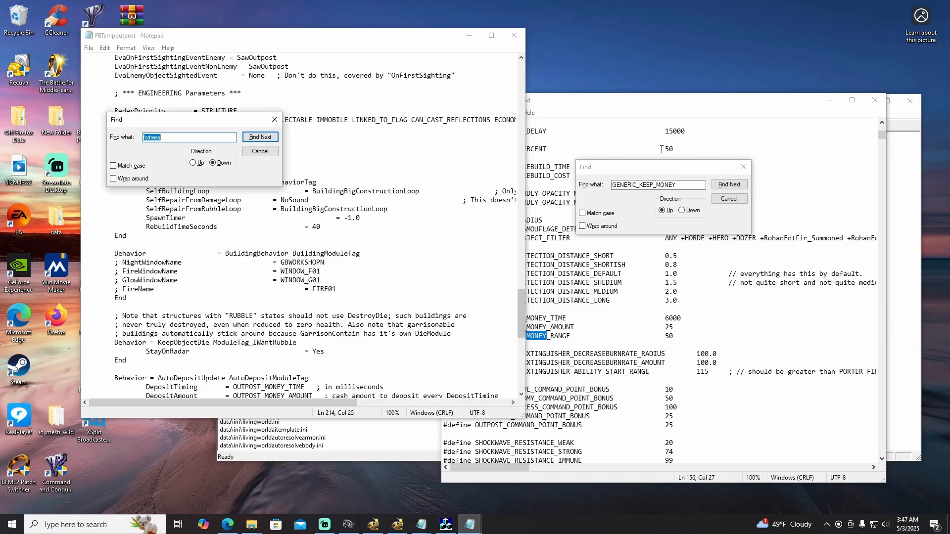
# Examine the defines around the GENERIC_KEEP_MONEY entries in the gamedata.ini Notepad copy
pyautogui.click(644, 103)
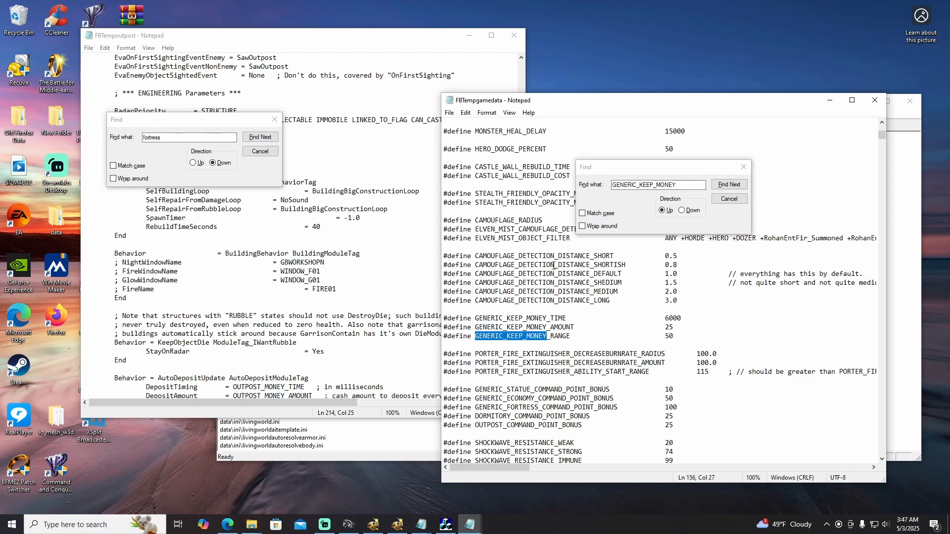
pyautogui.scroll(-2, 553, 270)
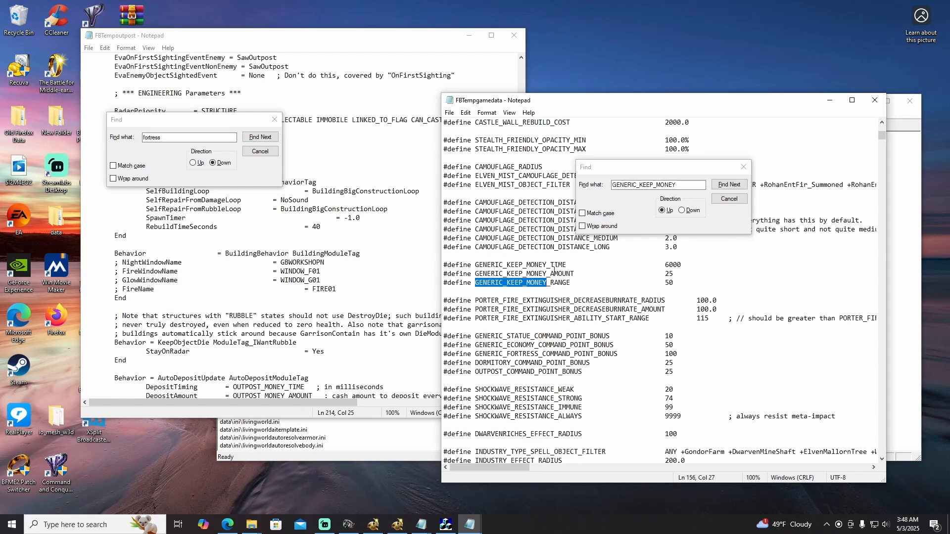
pyautogui.scroll(2, 554, 270)
pyautogui.scroll(1, 554, 272)
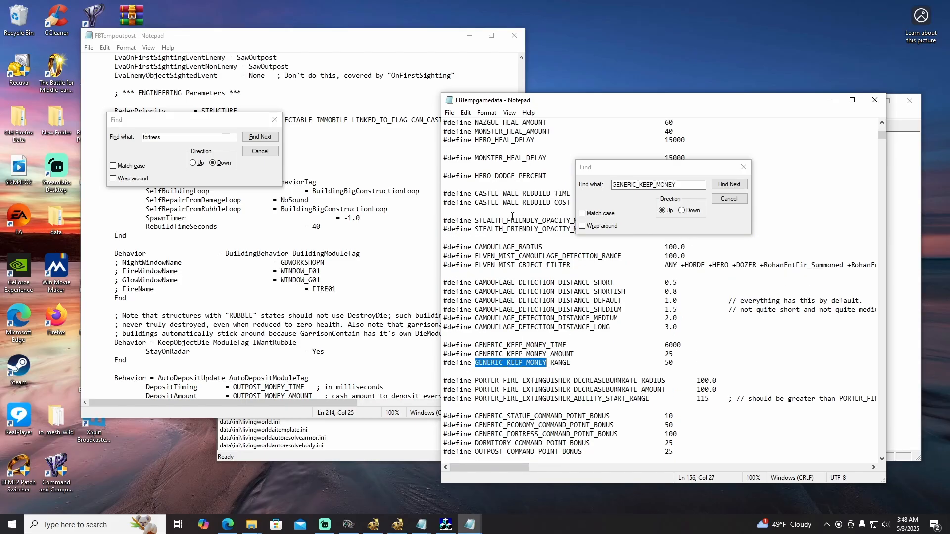
pyautogui.scroll(-1, 538, 384)
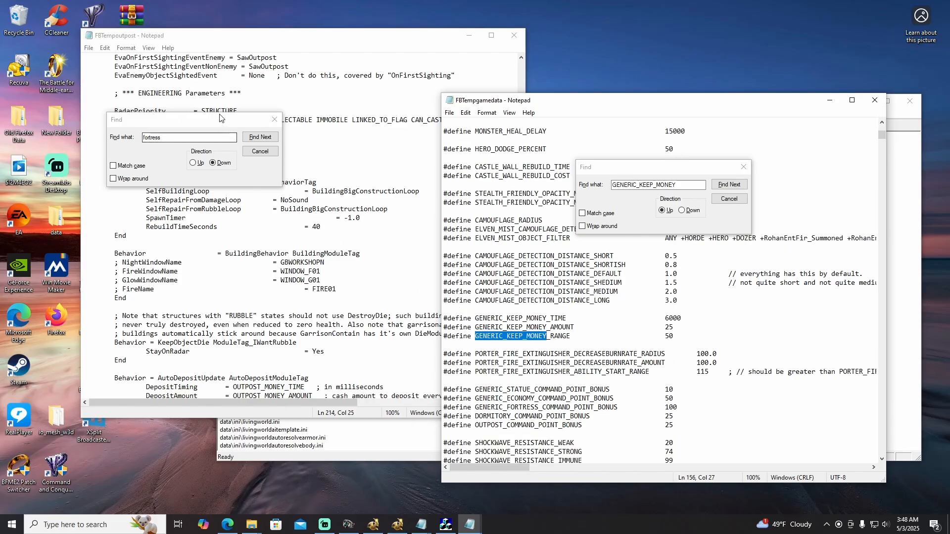
# Dismiss the text search in the outpost.ini copy, and copy the OUTPOST_MONEY_AMOUNT name from the DepositAmount line
pyautogui.click(275, 40)
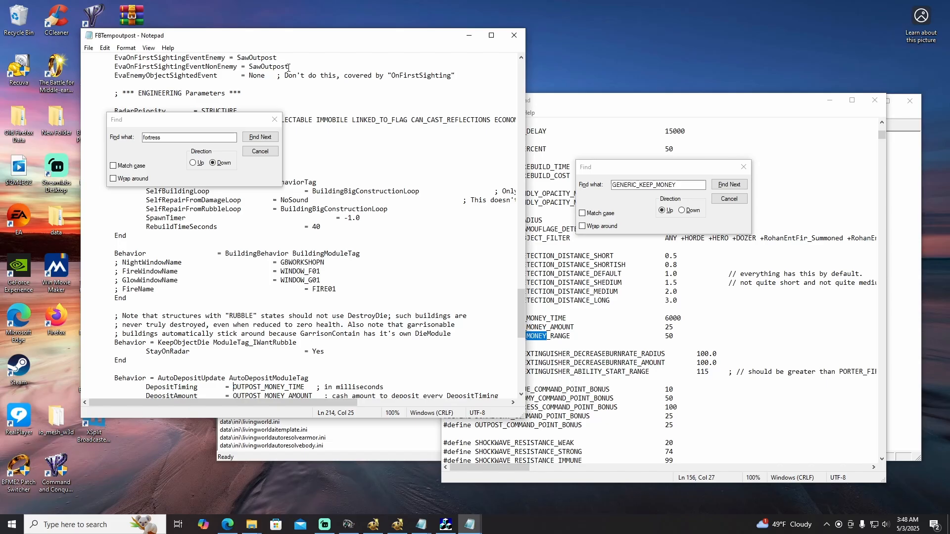
pyautogui.click(274, 119)
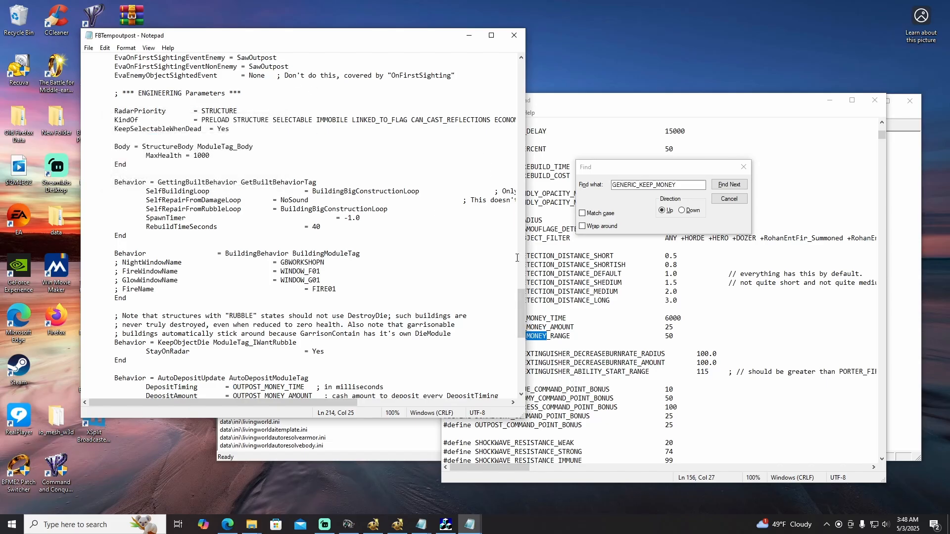
pyautogui.scroll(-4, 523, 307)
pyautogui.moveTo(146, 280); pyautogui.dragTo(177, 280)
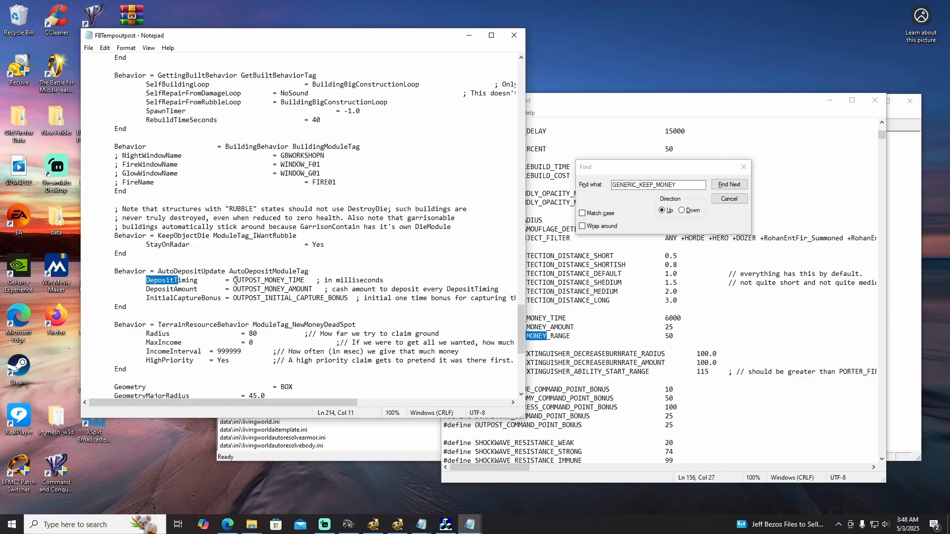
pyautogui.moveTo(235, 292); pyautogui.dragTo(313, 292)
pyautogui.rightClick(306, 292)
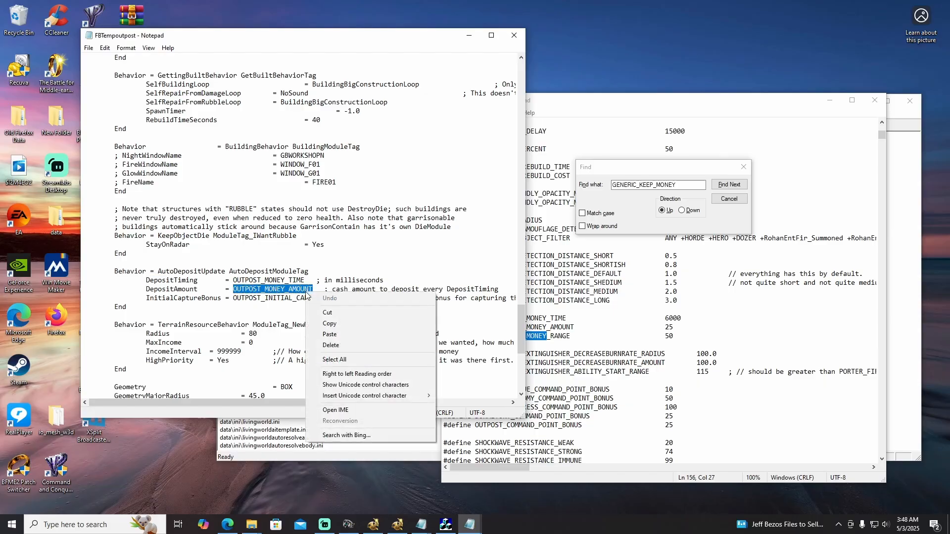
pyautogui.click(332, 323)
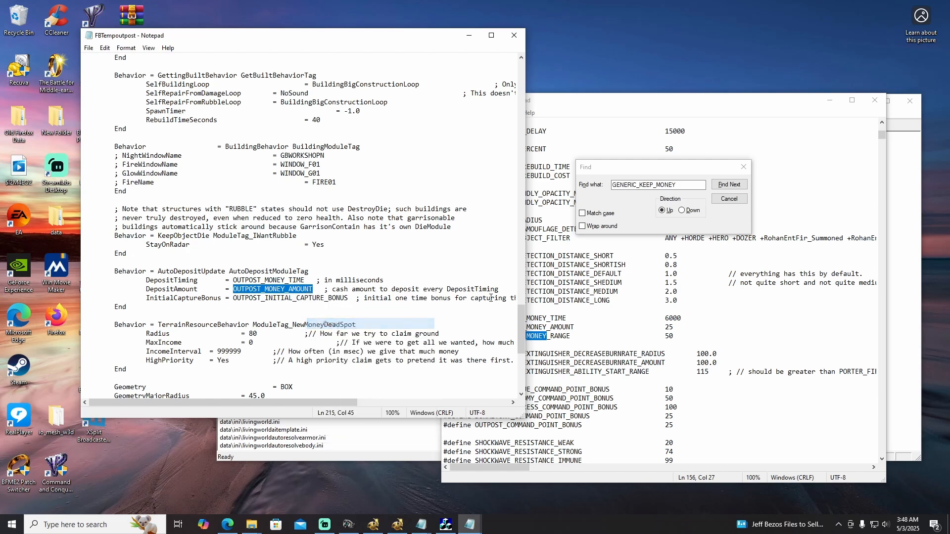
# Replace the search term in the gamedata.ini copy with the copied OUTPOST_MONEY_AMOUNT, and search upward for it
pyautogui.click(678, 186)
pyautogui.click(678, 186)
pyautogui.doubleClick(678, 186)
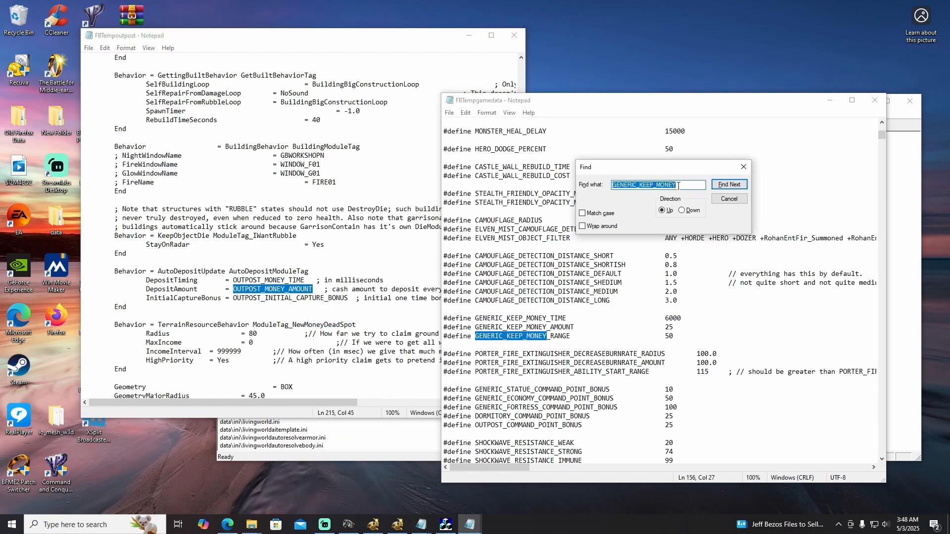
pyautogui.rightClick(678, 185)
pyautogui.click(700, 226)
pyautogui.click(723, 187)
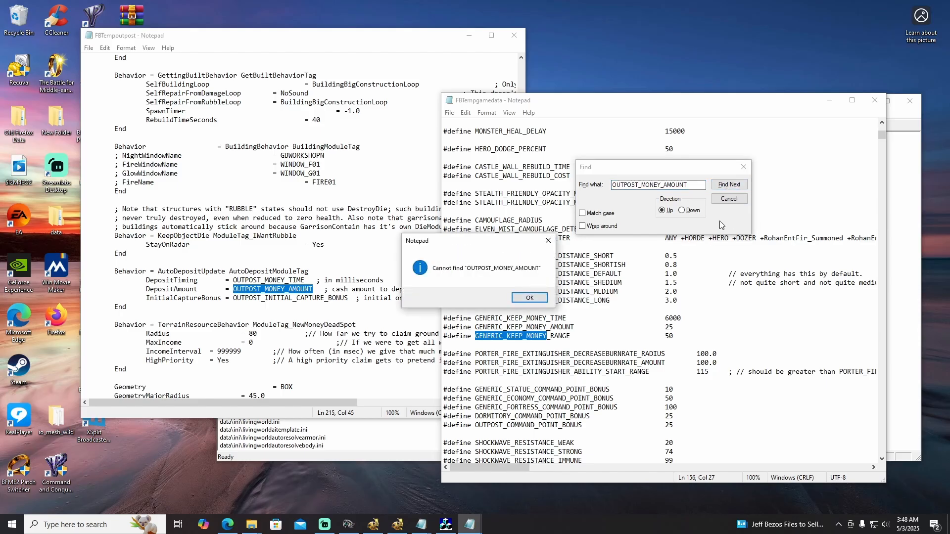
# Search downward in the gamedata.ini copy for OUTPOST_MONEY_AMOUNT, and examine the OUTPOST defines around it
pyautogui.click(527, 298)
pyautogui.click(682, 210)
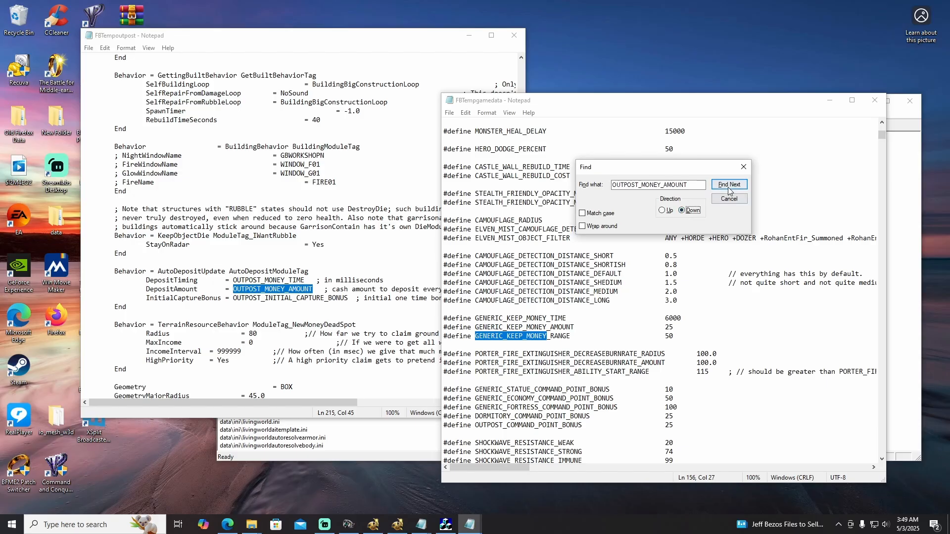
pyautogui.click(729, 184)
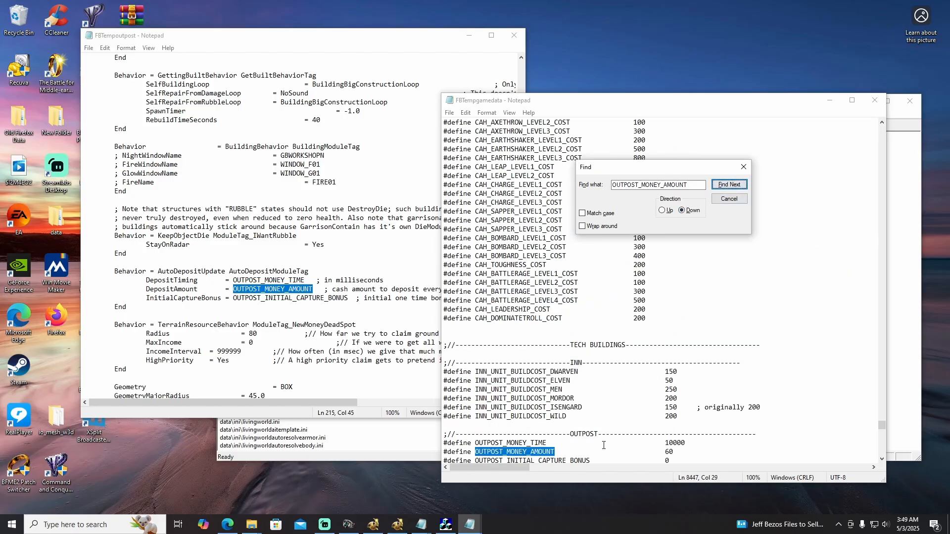
pyautogui.scroll(-4, 603, 446)
pyautogui.scroll(-1, 561, 357)
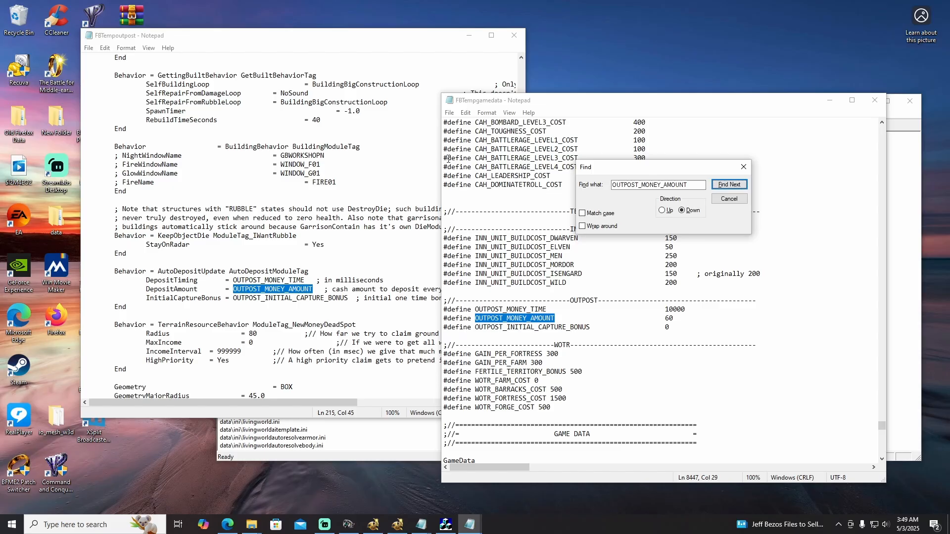
# Review the save commands for the gamedata.ini Notepad copy and for the ini archive in FinalBIG, without saving
pyautogui.click(449, 114)
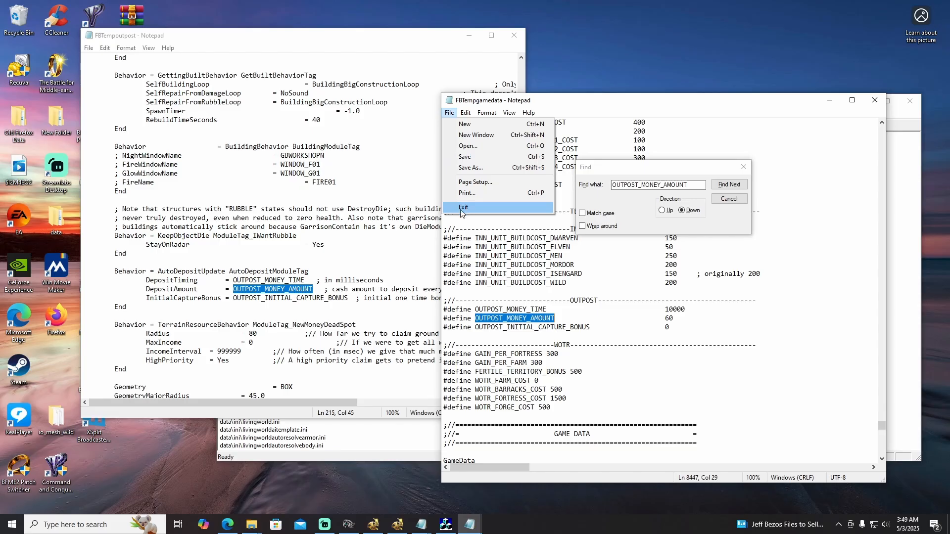
pyautogui.click(445, 524)
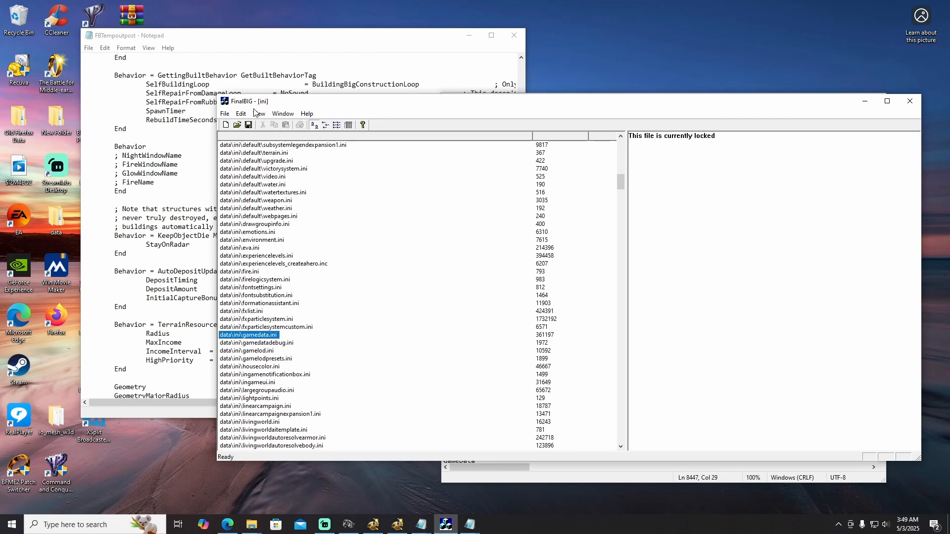
pyautogui.click(225, 114)
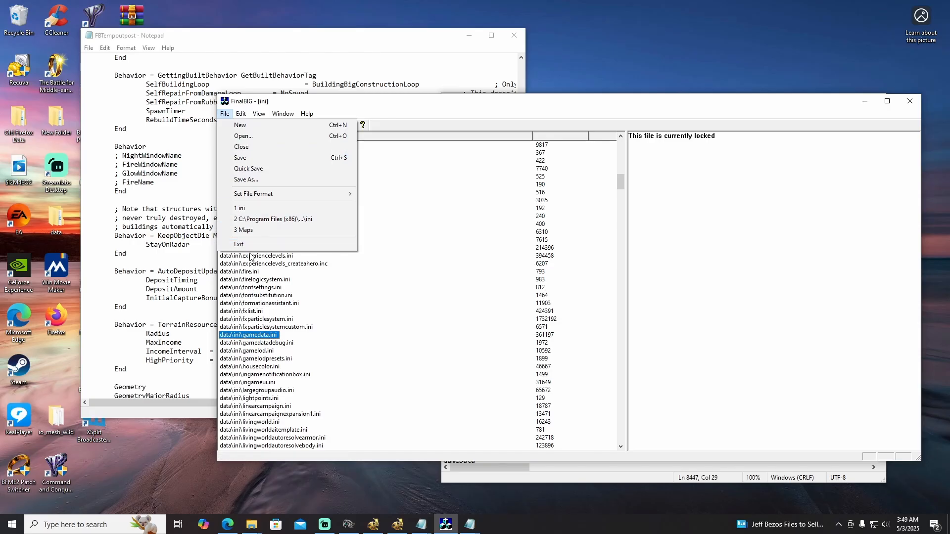
pyautogui.click(500, 105)
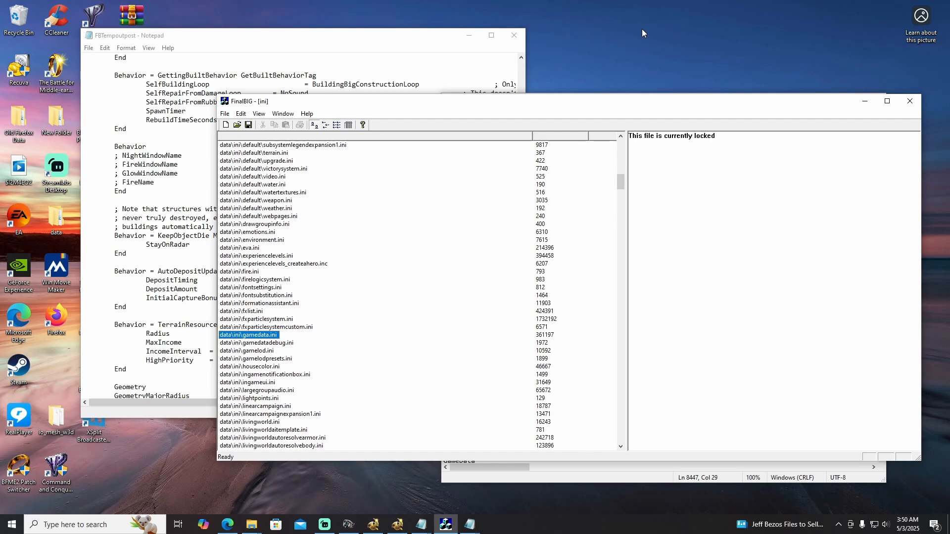
# Switch to the outpost.ini Notepad copy, and copy the OUTPOST_MONEY_TIME name from the DepositTiming line
pyautogui.click(373, 38)
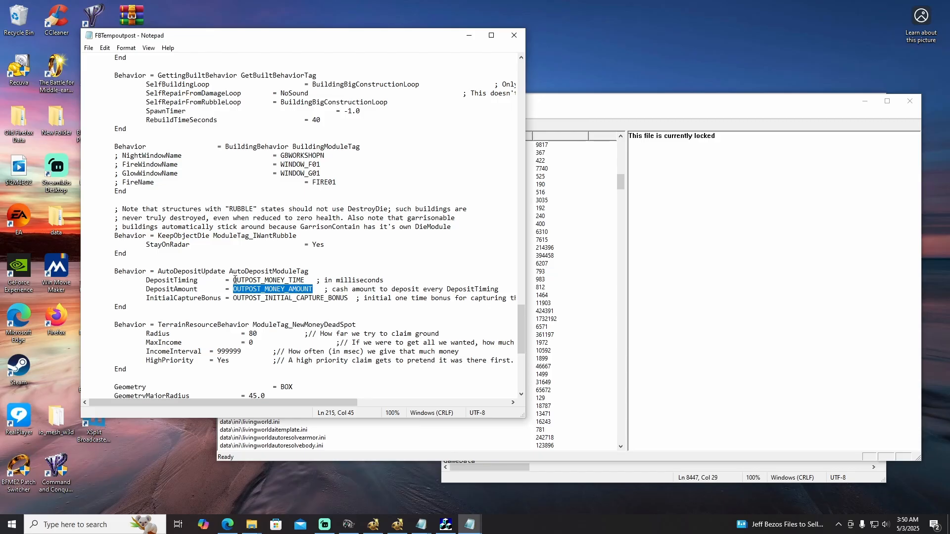
pyautogui.moveTo(235, 280); pyautogui.dragTo(306, 282)
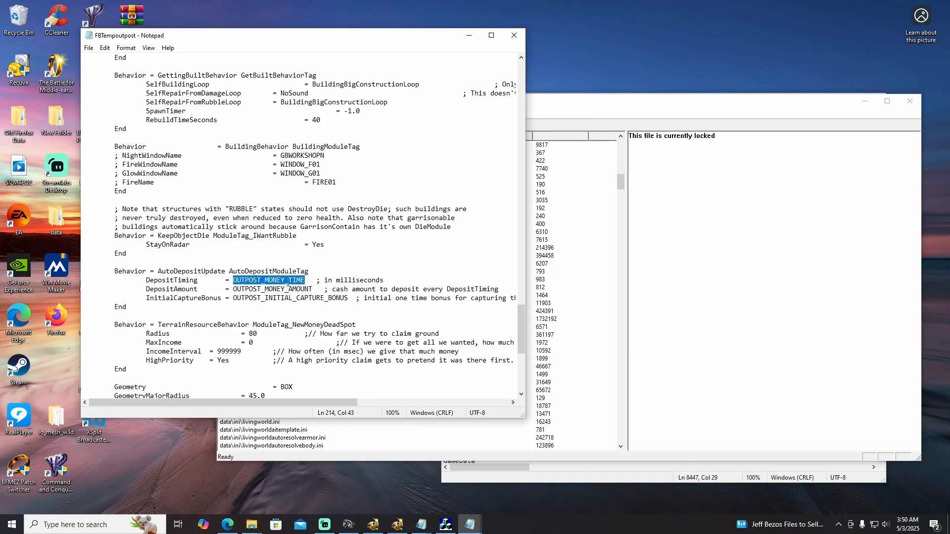
pyautogui.rightClick(286, 281)
pyautogui.click(308, 313)
# Preview the open Notepad copies, minimize FinalBIG, and bring the gamedata.ini copy forward with its OUTPOST_MONEY_AMOUNT search term selected
pyautogui.moveTo(469, 524)
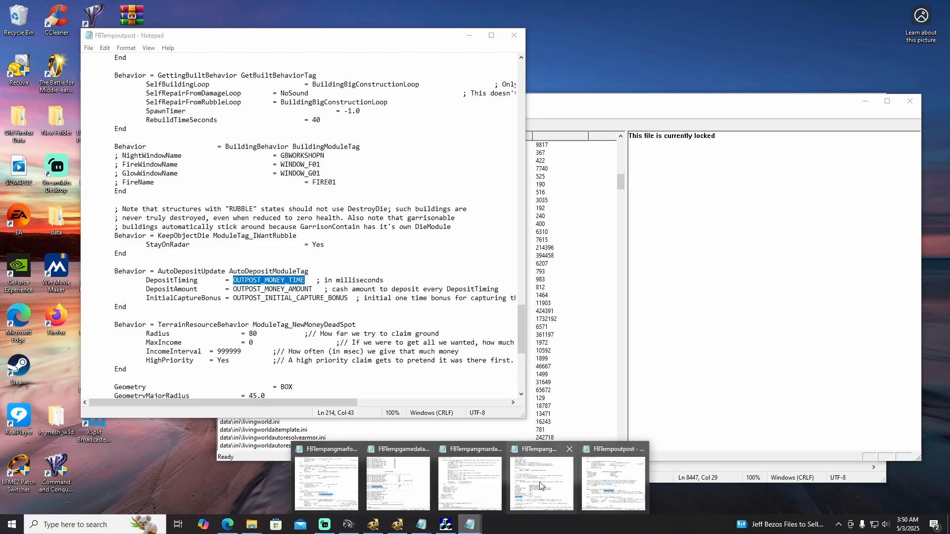
pyautogui.moveTo(540, 486)
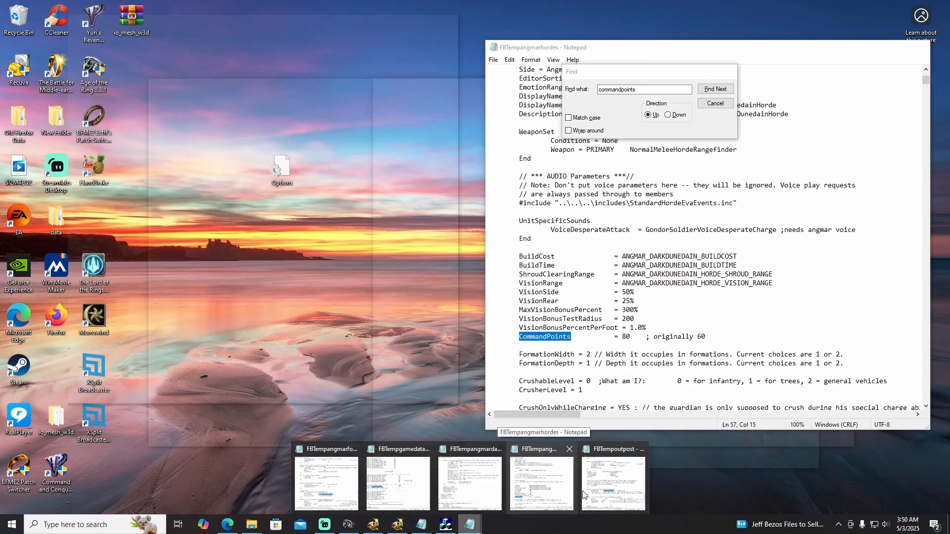
pyautogui.moveTo(612, 479)
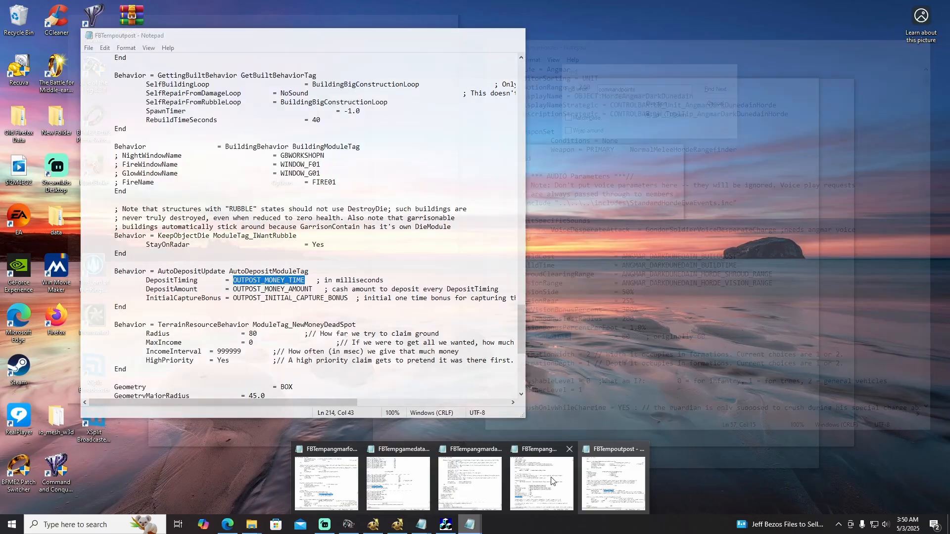
pyautogui.moveTo(468, 474)
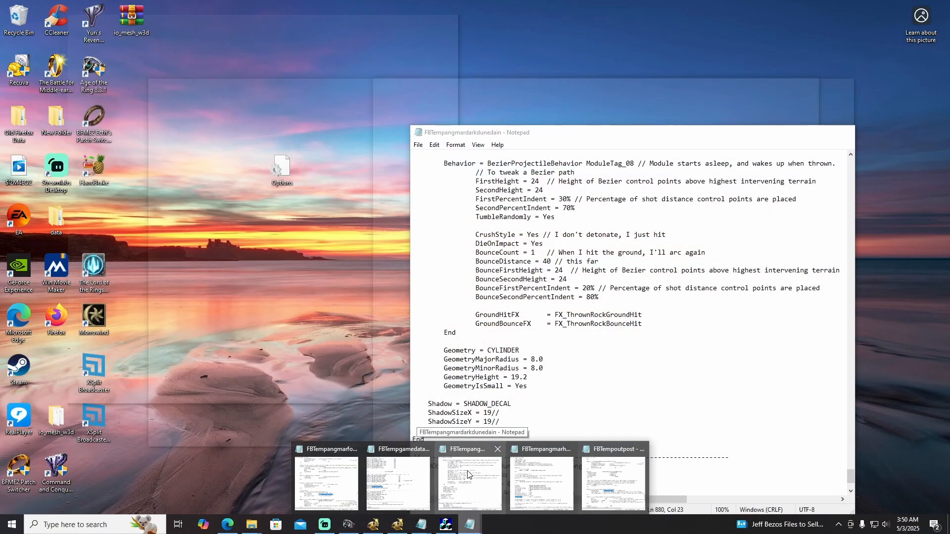
pyautogui.click(447, 526)
pyautogui.click(448, 527)
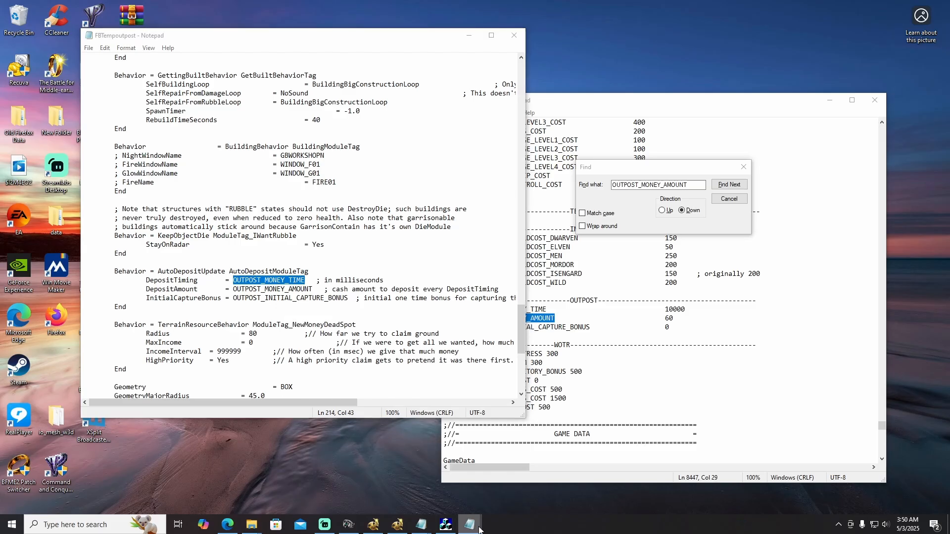
pyautogui.moveTo(478, 531)
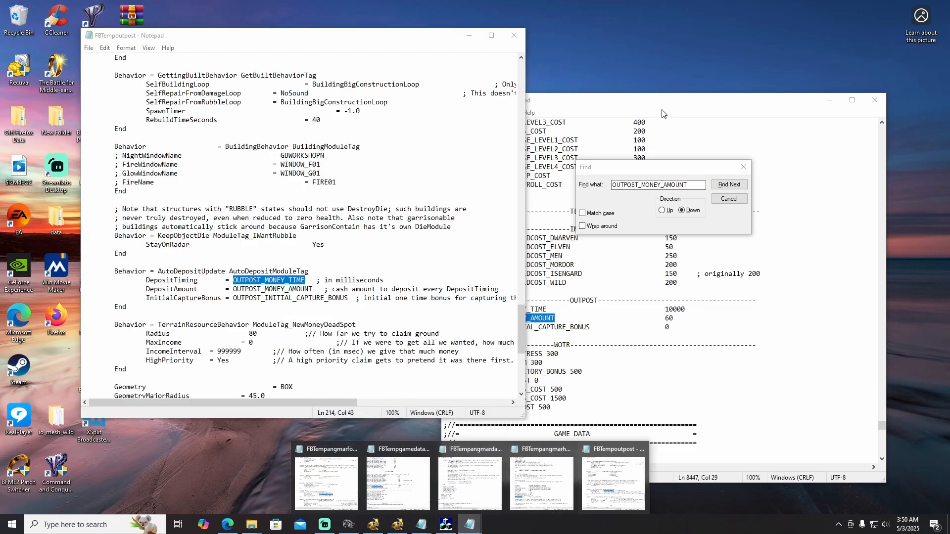
pyautogui.click(679, 184)
pyautogui.doubleClick(679, 184)
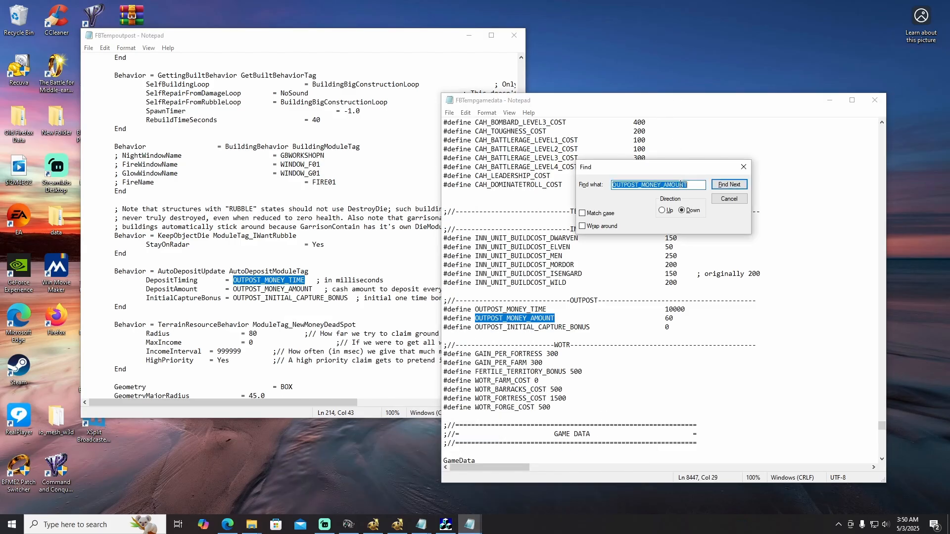
# Examine the OUTPOST_MONEY_TIME value and the surrounding OUTPOST, INN and WOTR defines in the gamedata.ini copy
pyautogui.click(672, 309)
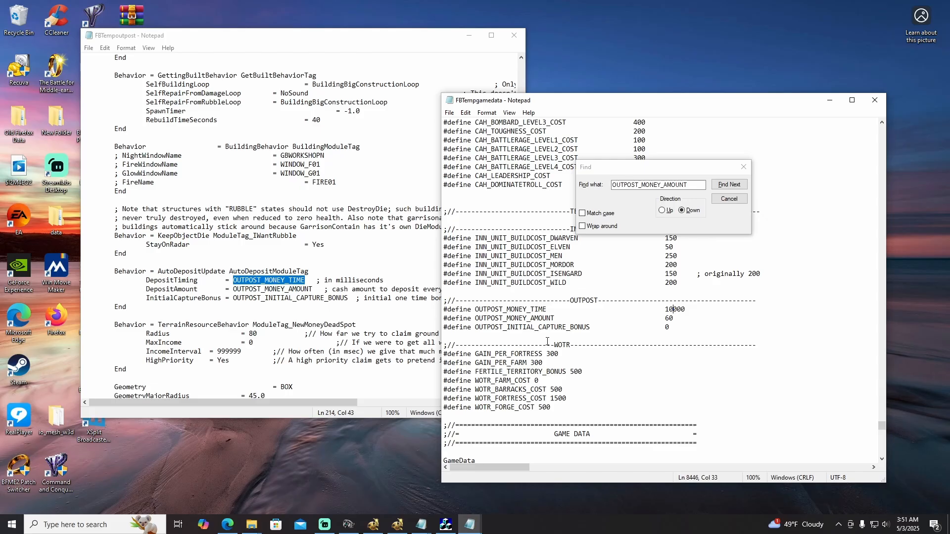
pyautogui.scroll(-1, 653, 350)
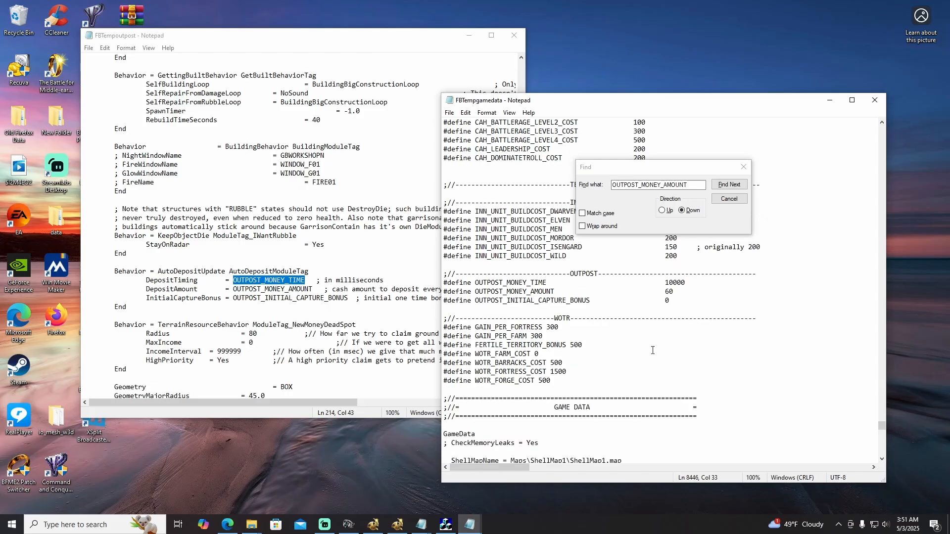
pyautogui.scroll(1, 652, 350)
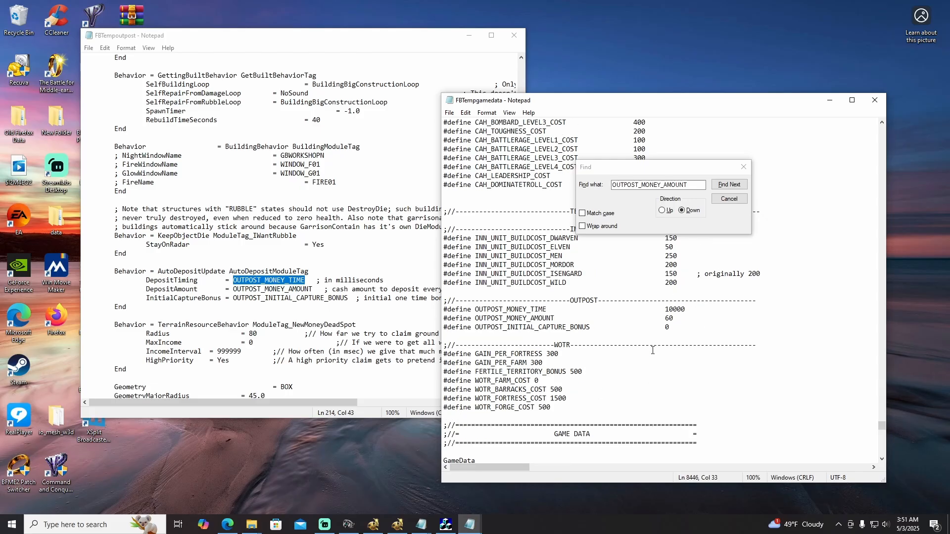
pyautogui.scroll(3, 653, 350)
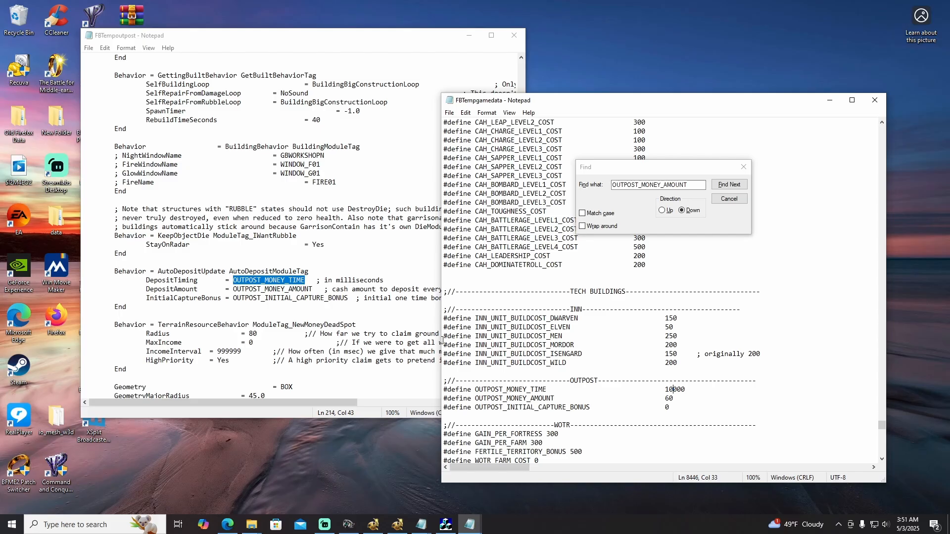
# Return to the ini archive in FinalBIG, and select angmarfortress.ini under object\evilfaction\structures\angmar
pyautogui.click(447, 528)
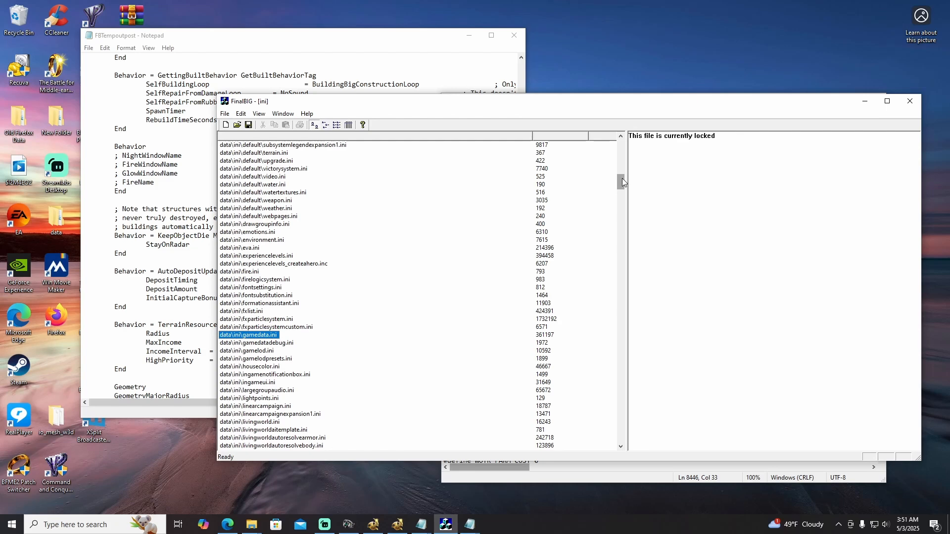
pyautogui.moveTo(622, 179); pyautogui.dragTo(620, 242)
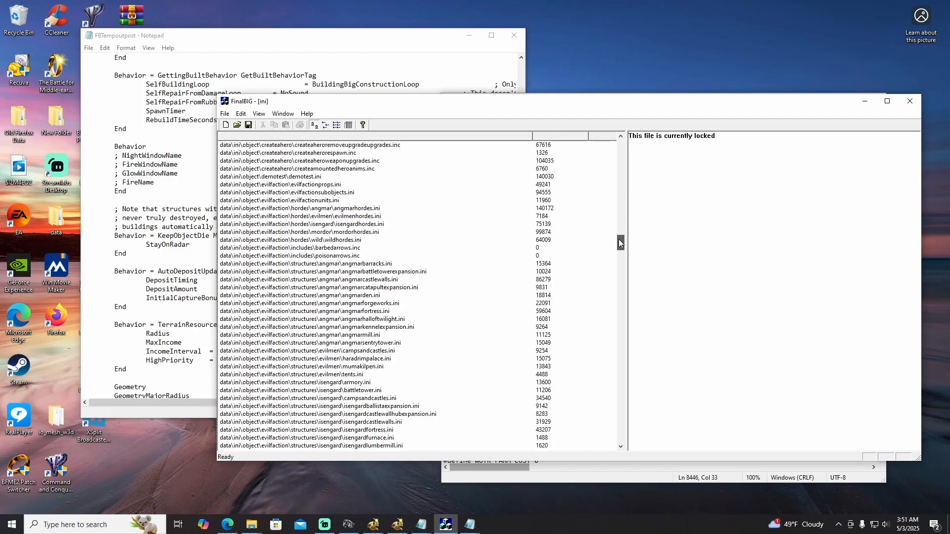
pyautogui.moveTo(618, 239); pyautogui.dragTo(618, 238)
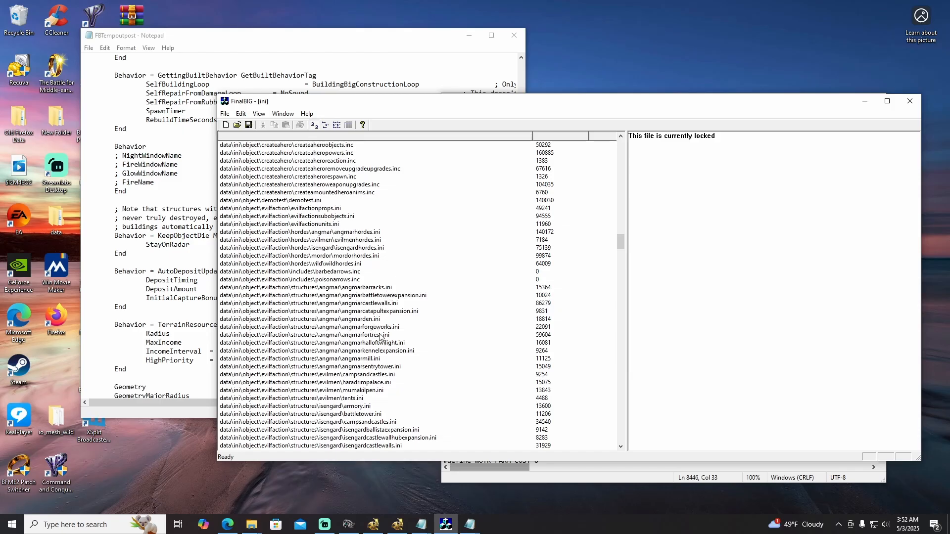
pyautogui.click(379, 336)
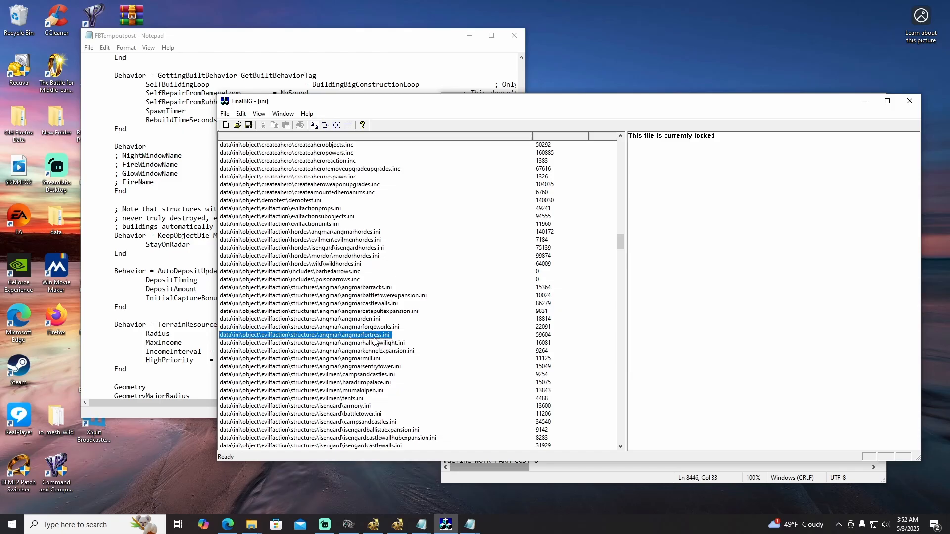
# Switch to the angmarfortress.ini Notepad copy, and copy the GENERIC_KEEP_MONEY_AMOUNT name from the DepositAmount line
pyautogui.click(469, 524)
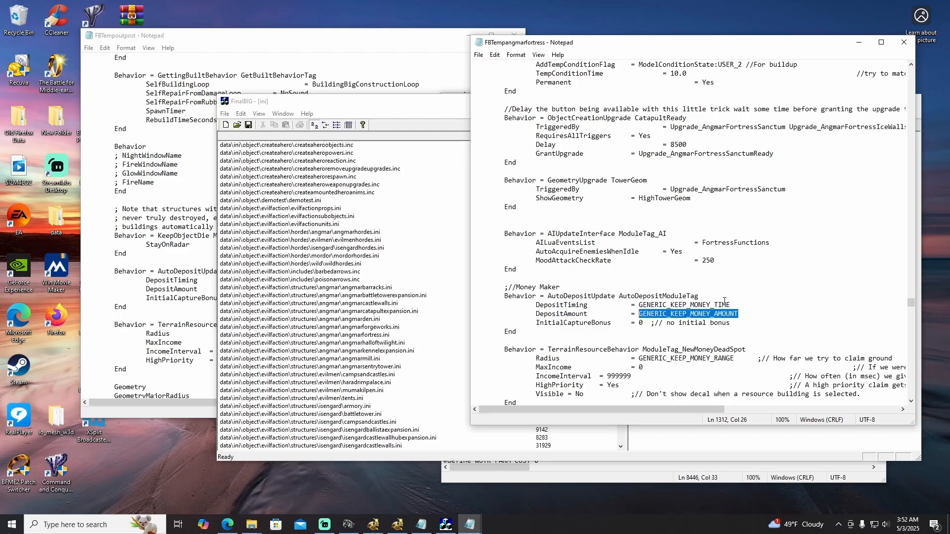
pyautogui.rightClick(677, 320)
pyautogui.click(692, 349)
# Replace the search term in the gamedata.ini copy with the copied GENERIC_KEEP_MONEY_AMOUNT, and search downward for it
pyautogui.moveTo(470, 525)
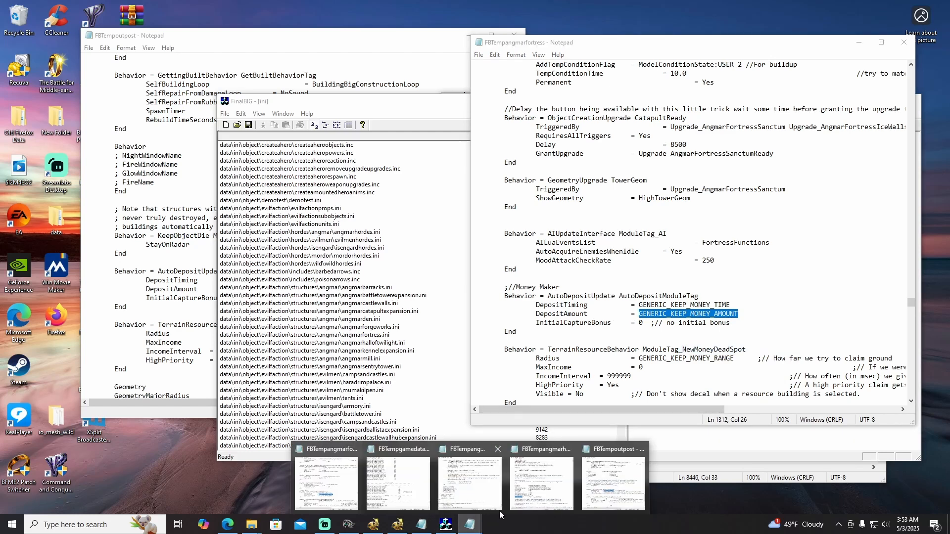
pyautogui.click(399, 476)
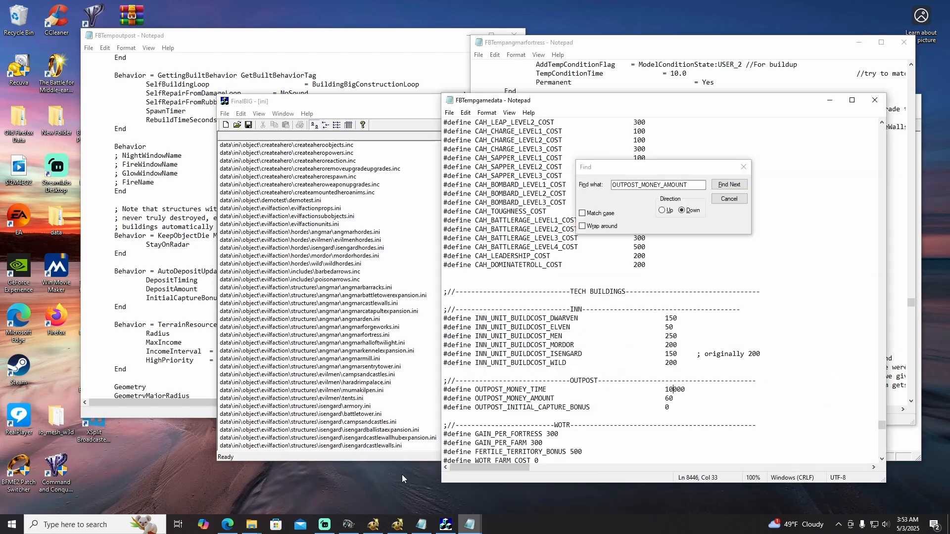
pyautogui.click(656, 186)
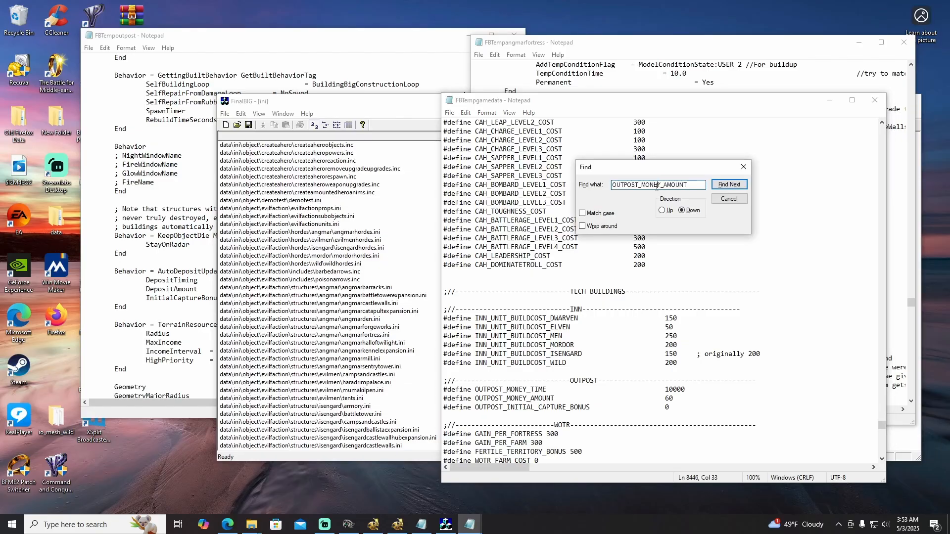
pyautogui.moveTo(690, 186); pyautogui.dragTo(612, 186)
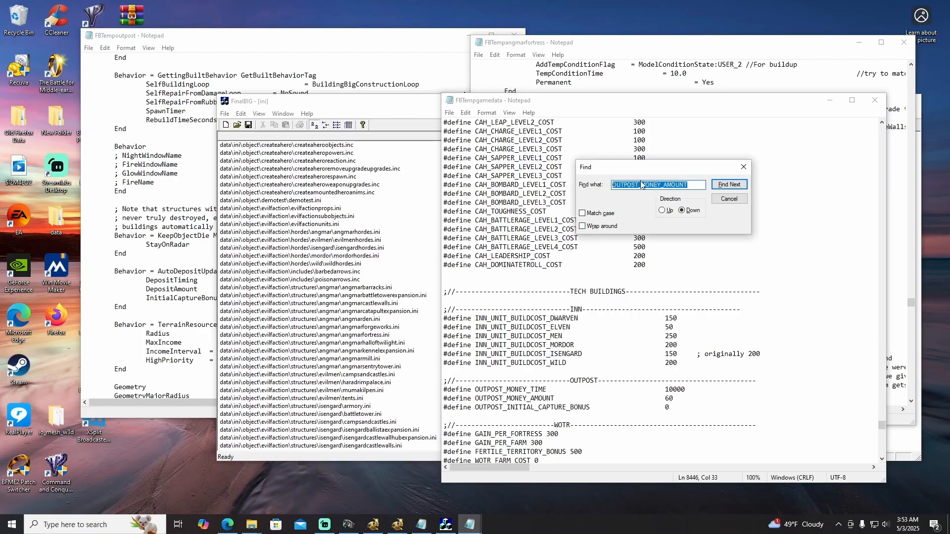
pyautogui.press('BackSpace')
pyautogui.rightClick(635, 184)
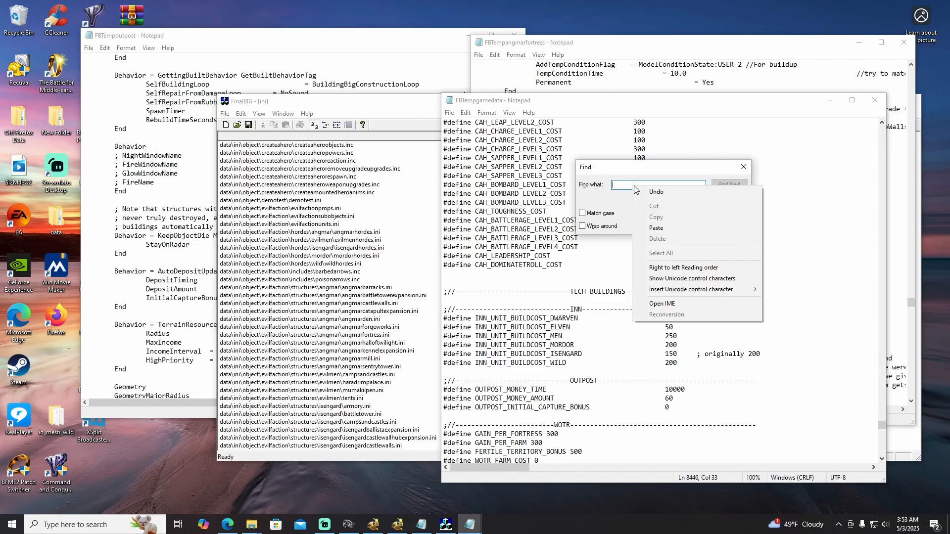
pyautogui.click(657, 233)
pyautogui.click(742, 187)
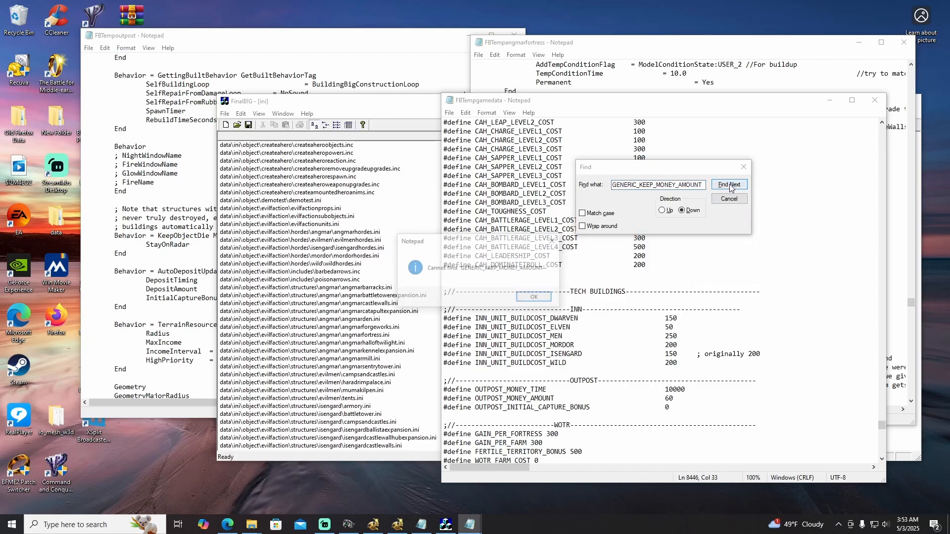
pyautogui.click(535, 298)
# Search upward for GENERIC_KEEP_MONEY_AMOUNT, examine the GENERIC_KEEP defines clear of the Find dialog, and return to the angmarfortress.ini copy
pyautogui.click(662, 211)
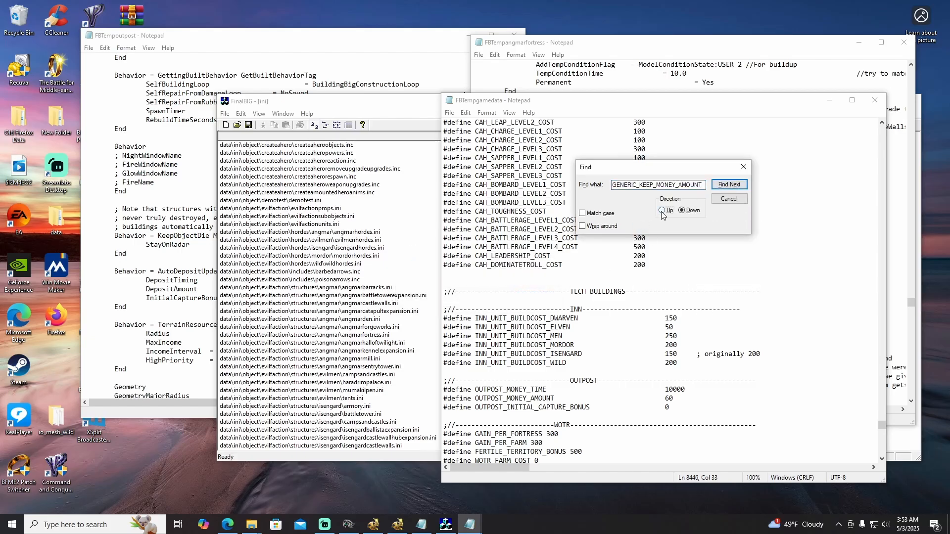
pyautogui.click(718, 187)
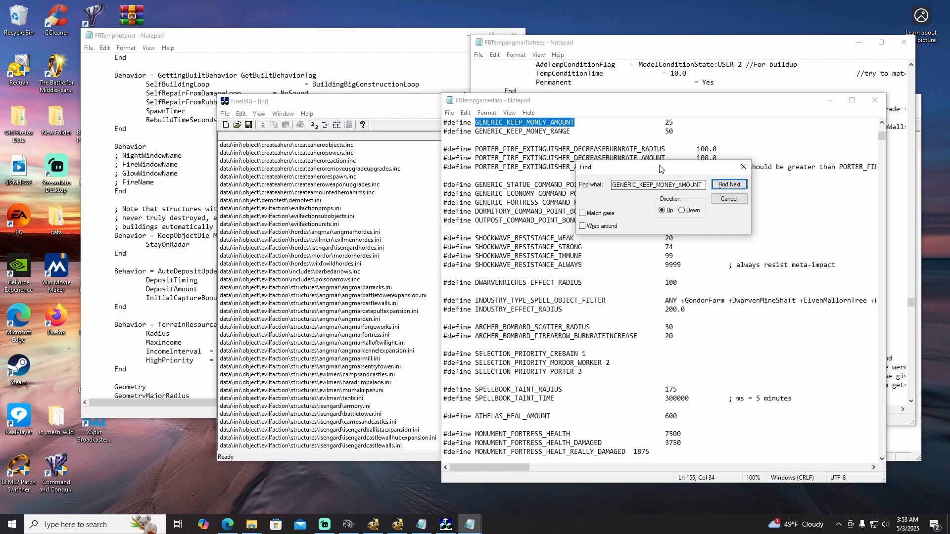
pyautogui.moveTo(660, 169); pyautogui.dragTo(235, 167)
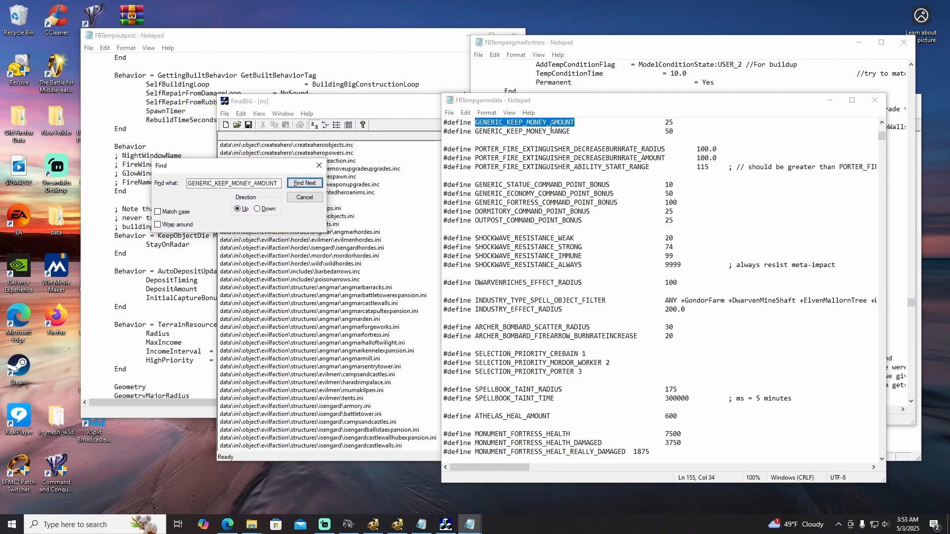
pyautogui.scroll(2, 689, 175)
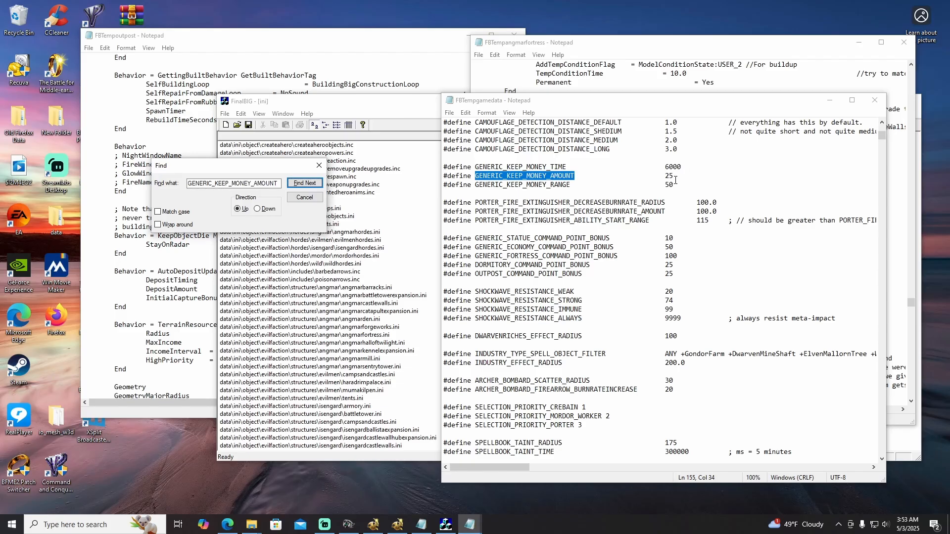
pyautogui.click(698, 43)
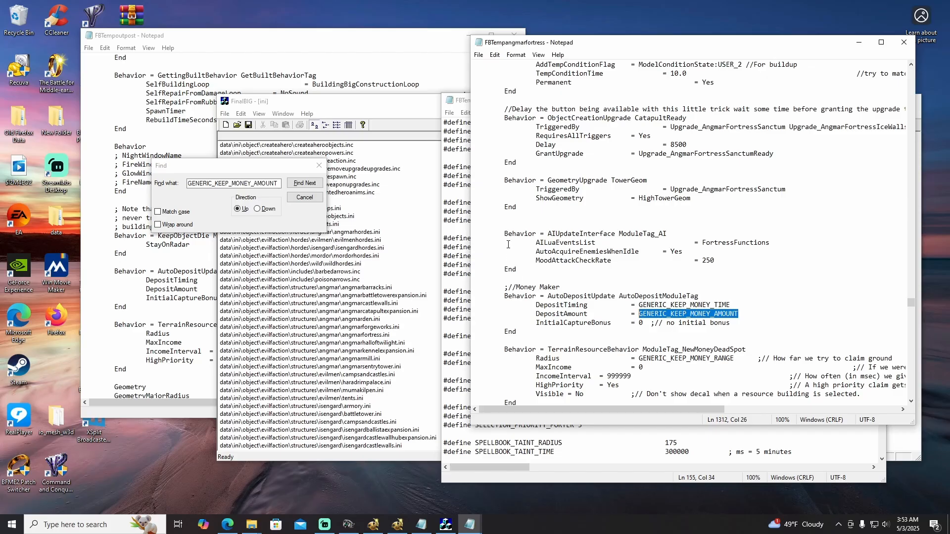
# In FinalBIG's archive list, select angmarhordes.ini under evilfaction\hordes\angmar, and browse to angmardarkdunedain.ini under evilfaction\units\angmar
pyautogui.click(368, 103)
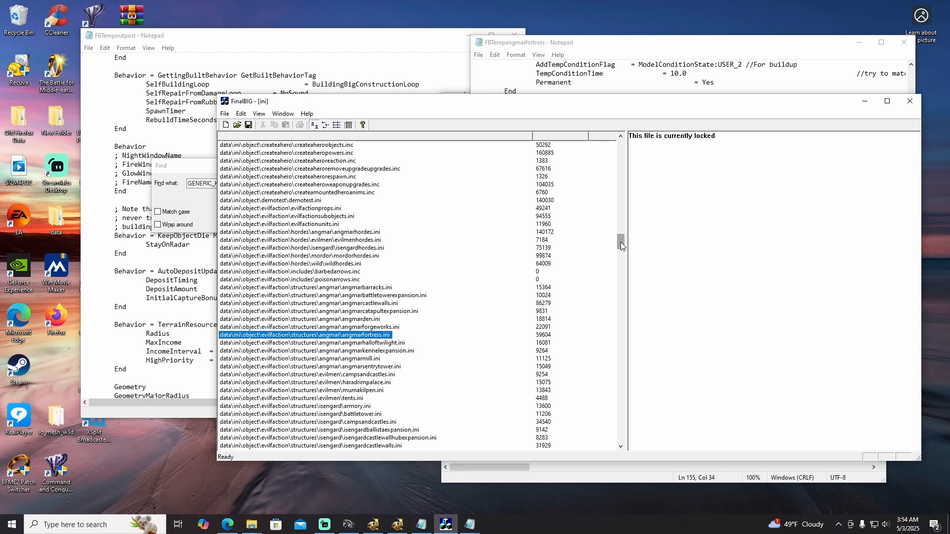
pyautogui.moveTo(620, 243); pyautogui.dragTo(621, 244)
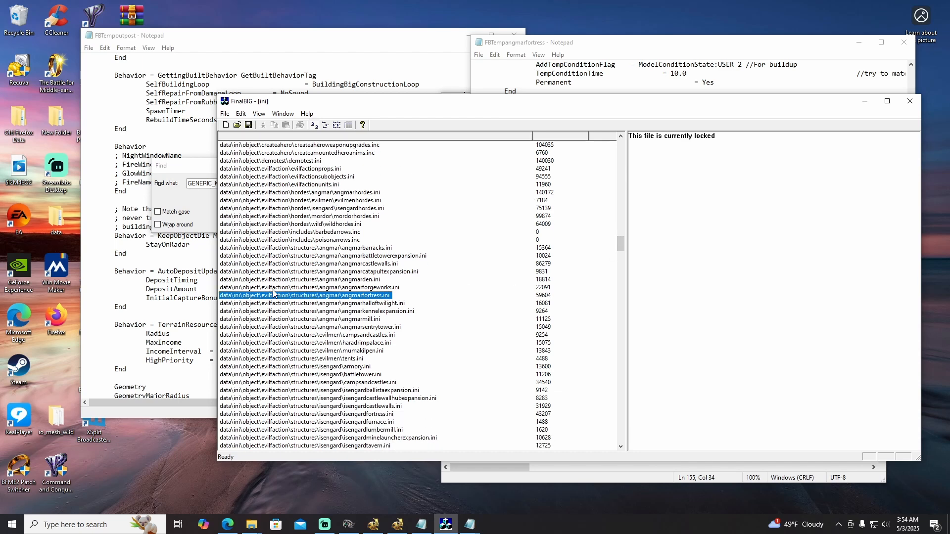
pyautogui.scroll(2, 326, 228)
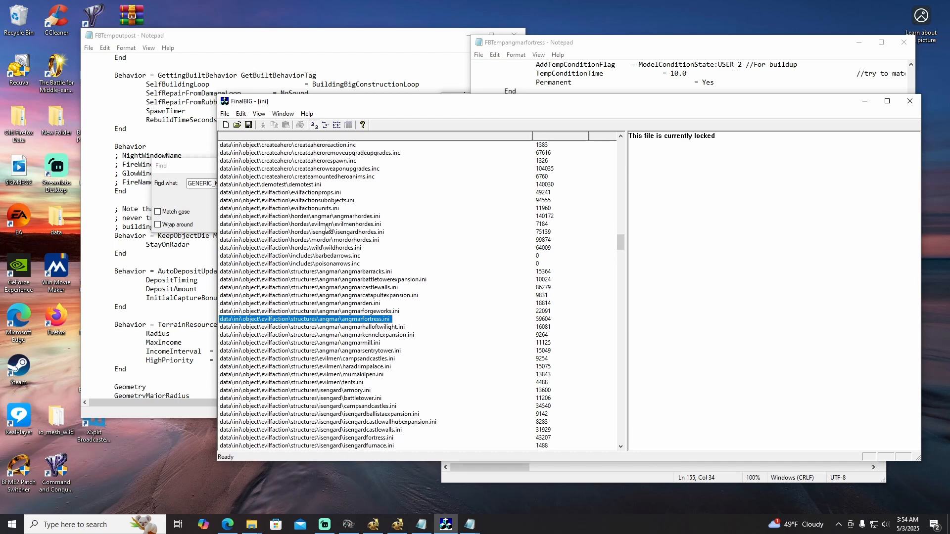
pyautogui.scroll(1, 325, 229)
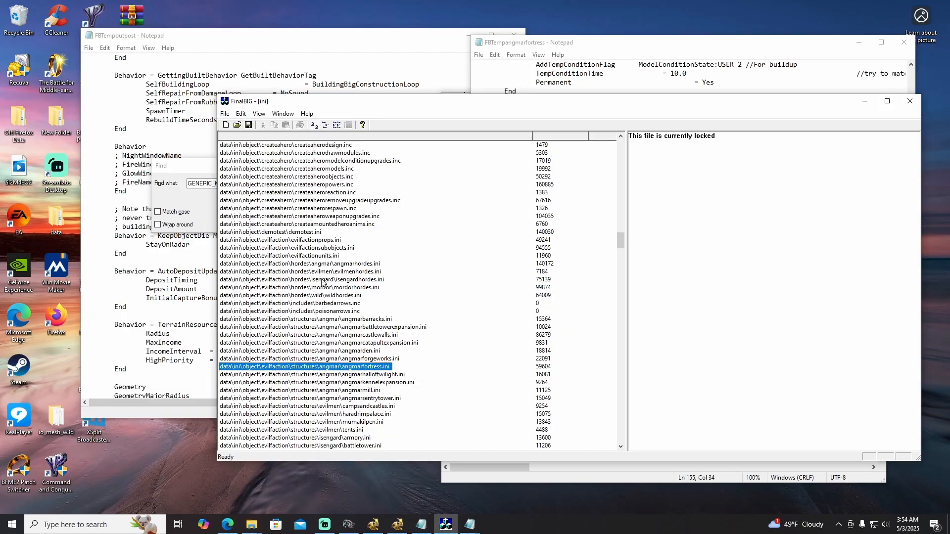
pyautogui.scroll(1, 319, 289)
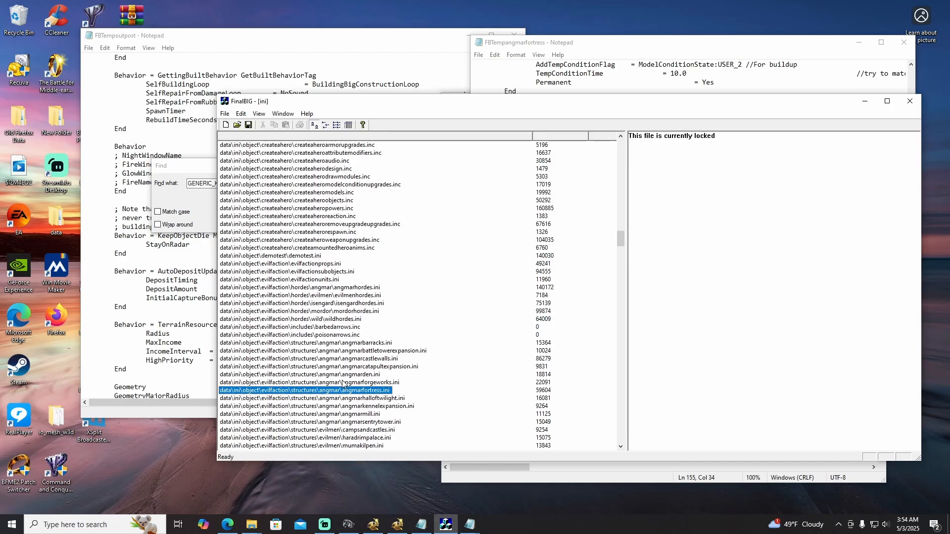
pyautogui.scroll(-1, 340, 383)
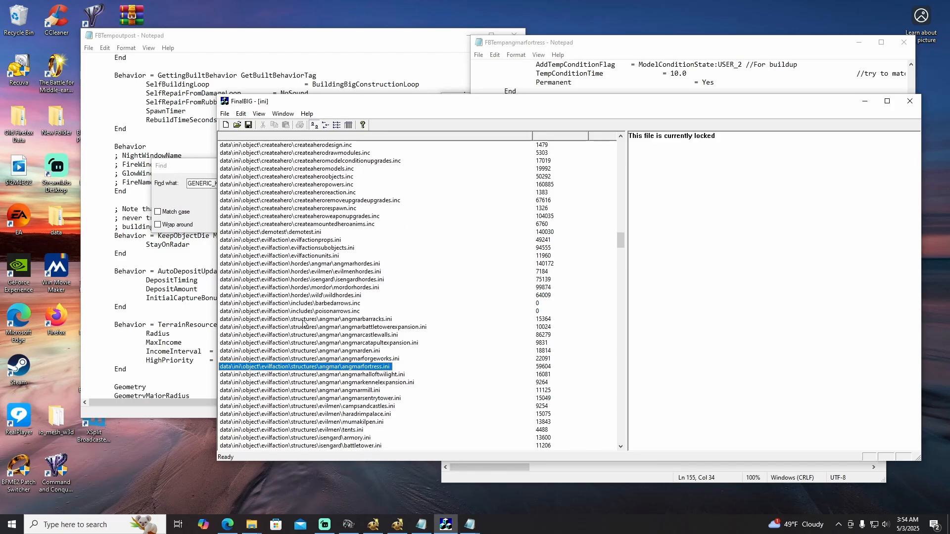
pyautogui.click(345, 265)
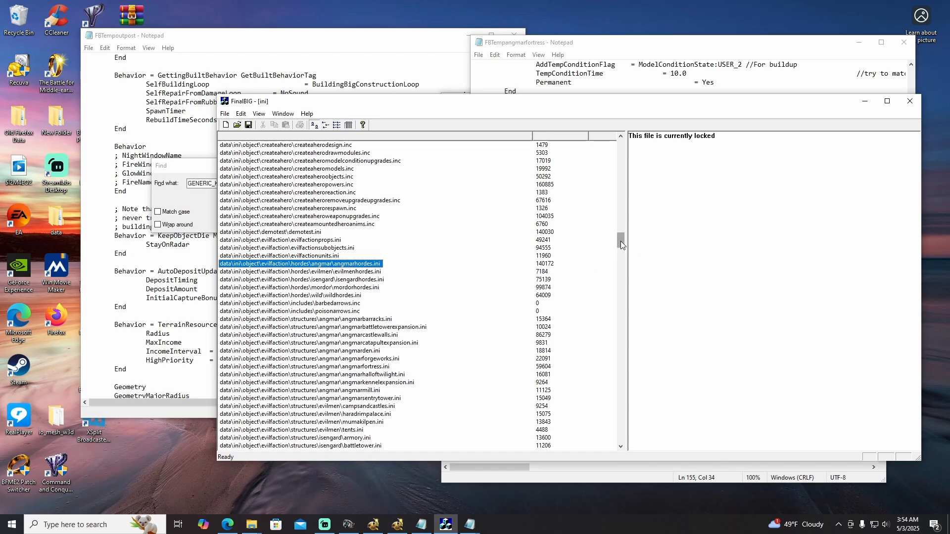
pyautogui.moveTo(620, 241); pyautogui.dragTo(622, 281)
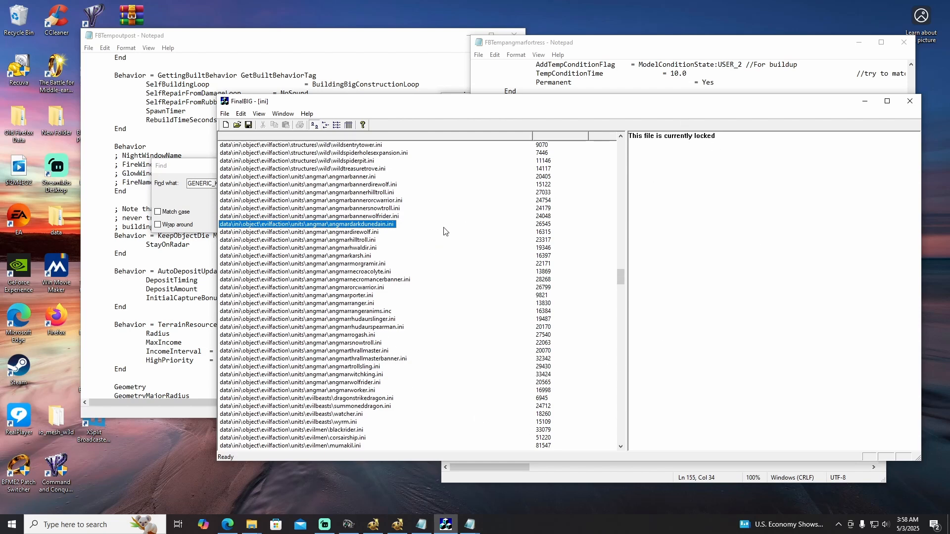
# Preview angmardirewolf.ini in FinalBIG, look over the open gamedata.ini and angmarfortress.ini copies, and bring up the angmardarkdunedain.ini copy in Notepad
pyautogui.click(346, 232)
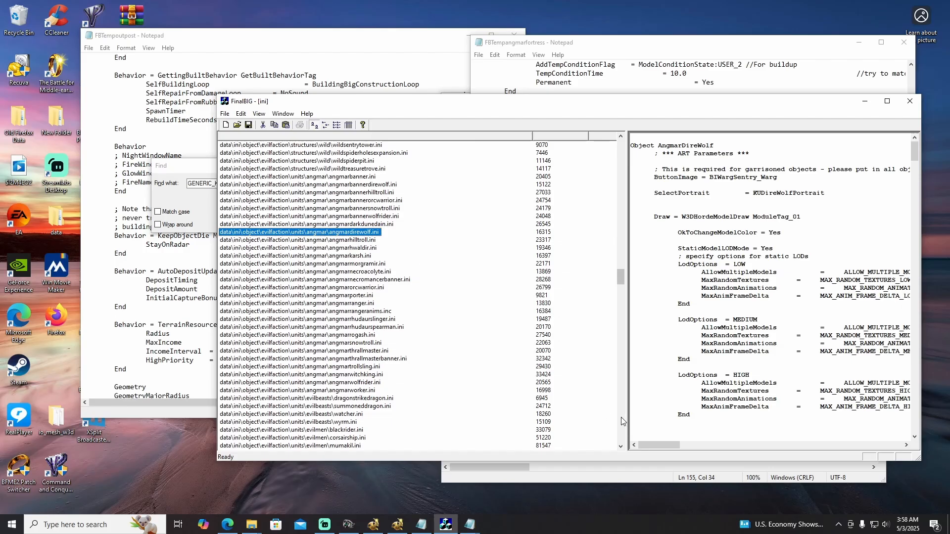
pyautogui.click(472, 526)
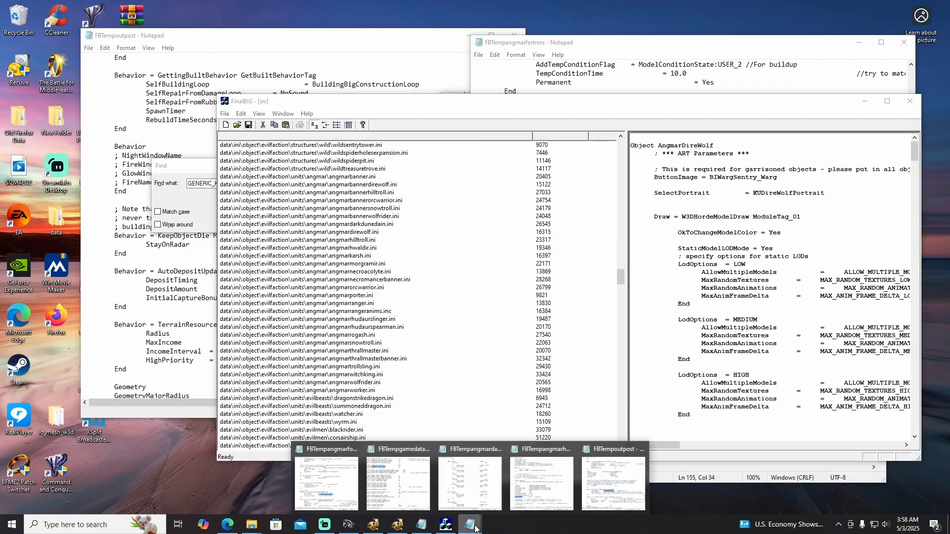
pyautogui.click(420, 470)
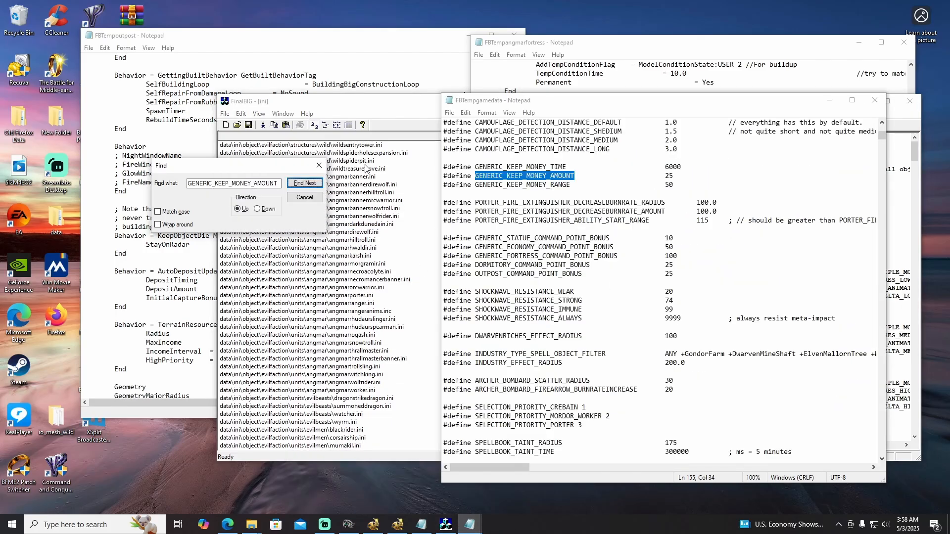
pyautogui.click(353, 103)
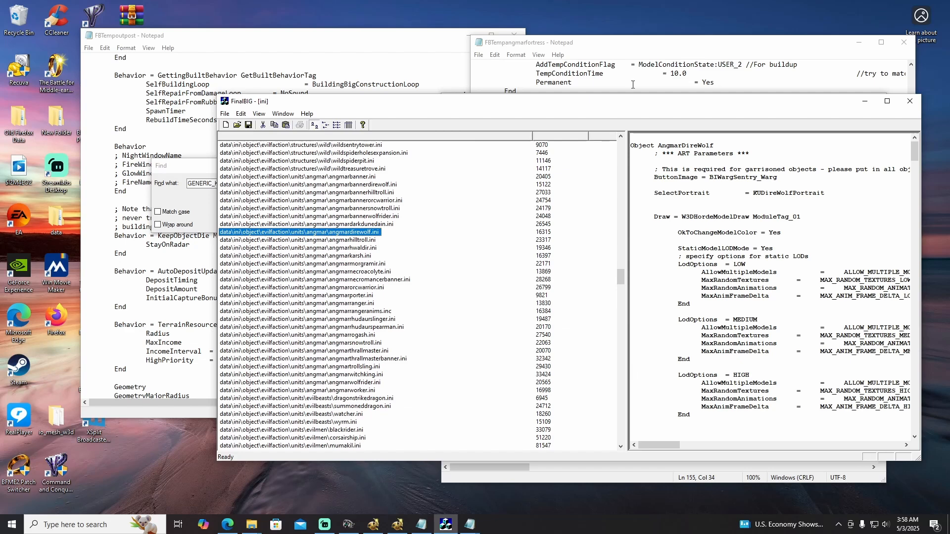
pyautogui.click(661, 44)
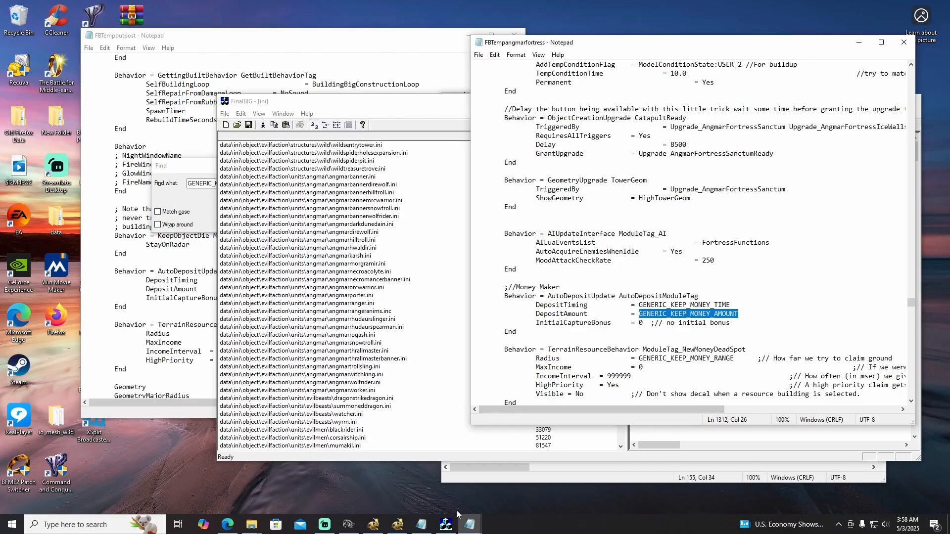
pyautogui.click(471, 528)
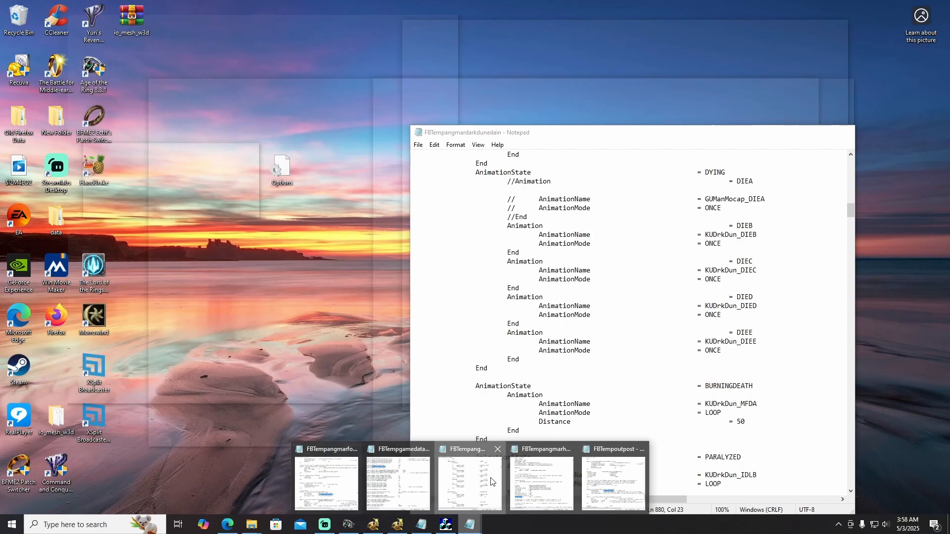
pyautogui.click(491, 479)
# Switch to the gamedata.ini copy and search it for darkdunedain, first upward and after that downward
pyautogui.click(477, 530)
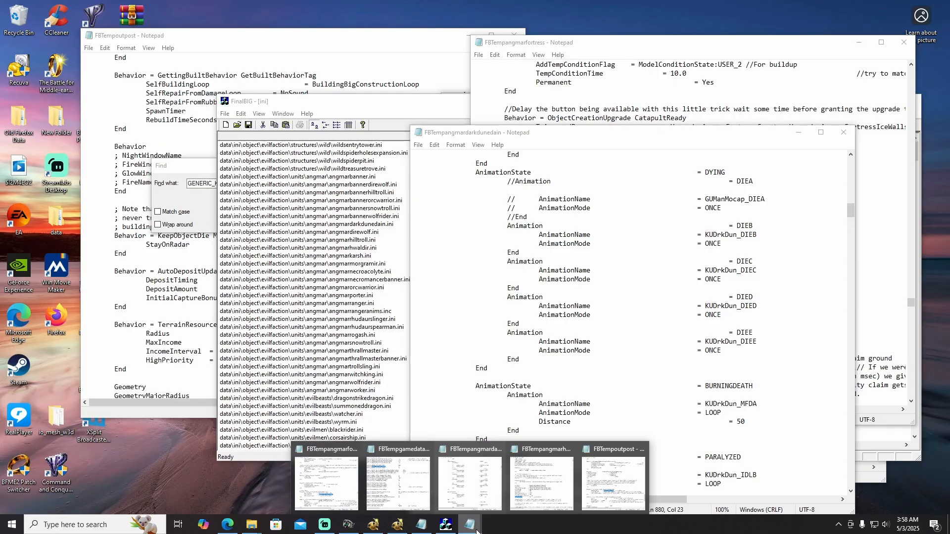
pyautogui.click(389, 477)
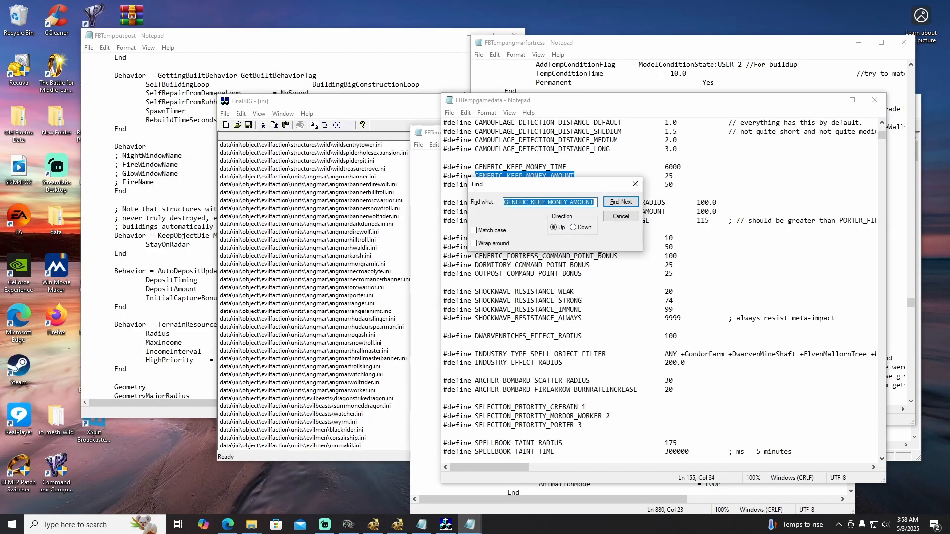
pyautogui.write('dark')
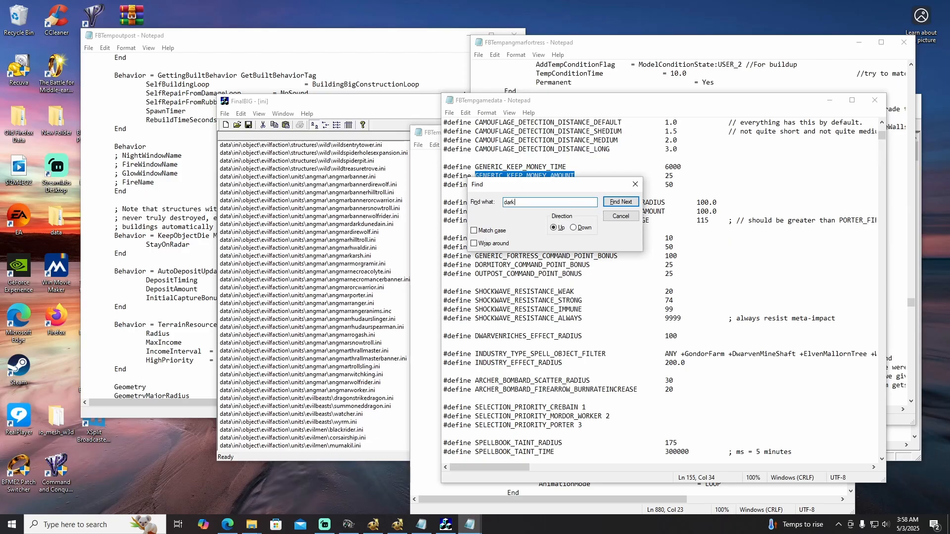
pyautogui.write('dunedain')
pyautogui.click(620, 201)
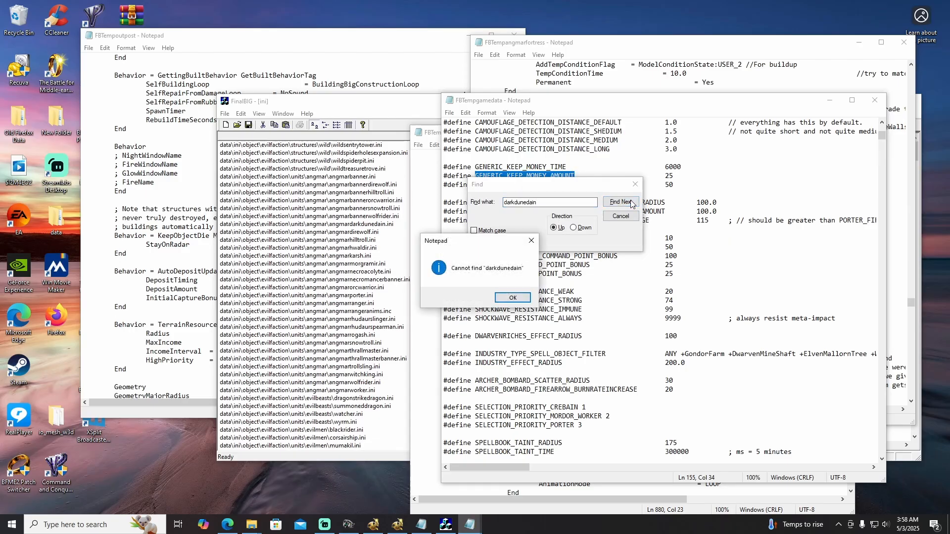
pyautogui.click(504, 296)
pyautogui.click(573, 228)
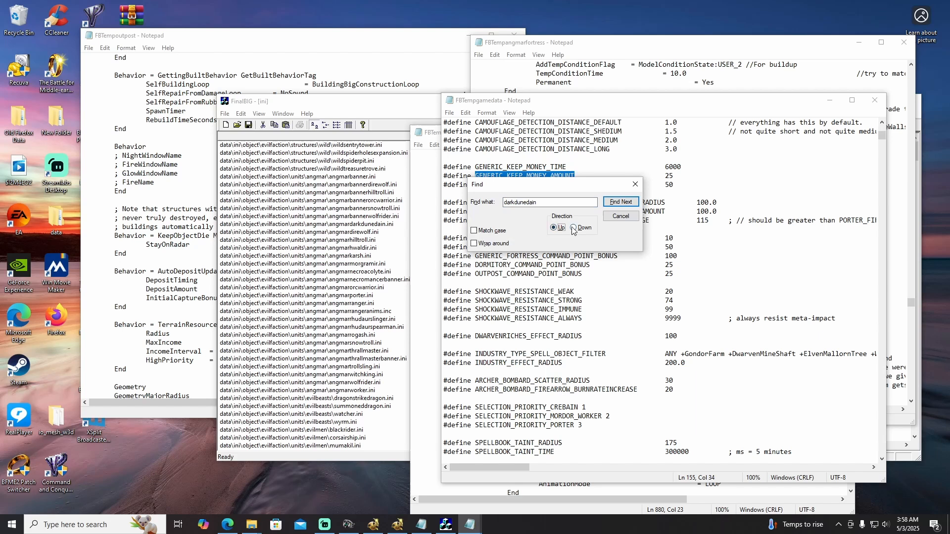
pyautogui.click(621, 201)
# Examine the DARKDUNEDAIN defines in the gamedata.ini copy, from build cost to bounty value, with the Find dialog moved clear of the text
pyautogui.scroll(-5, 772, 365)
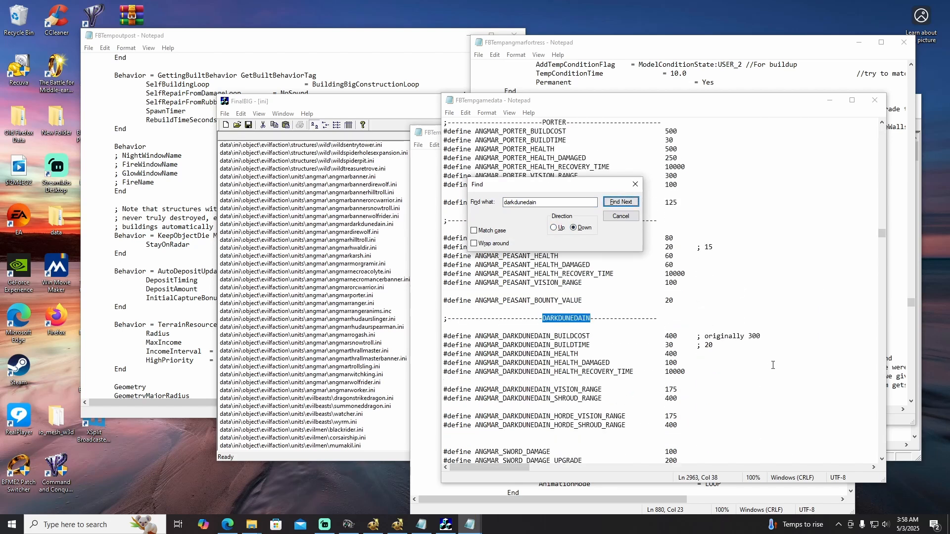
pyautogui.scroll(-1, 768, 365)
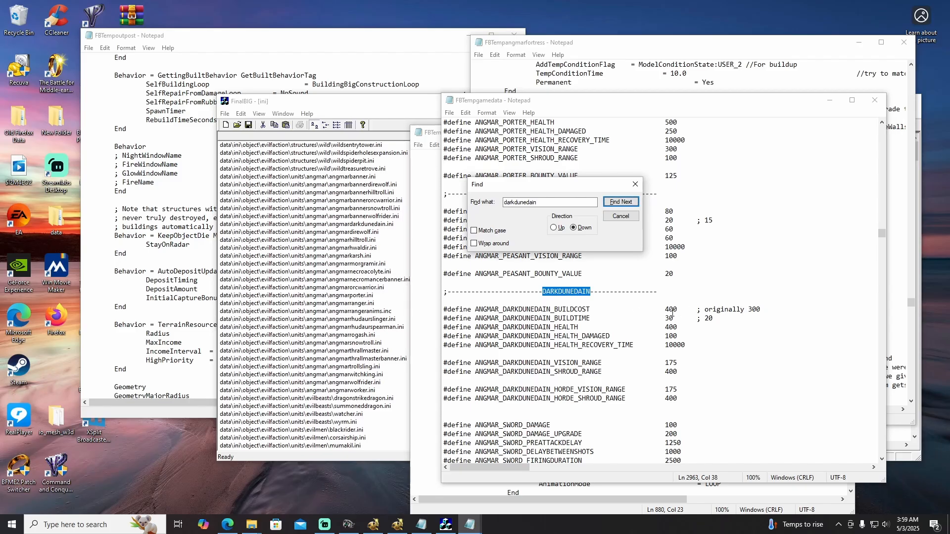
pyautogui.moveTo(572, 184); pyautogui.dragTo(353, 155)
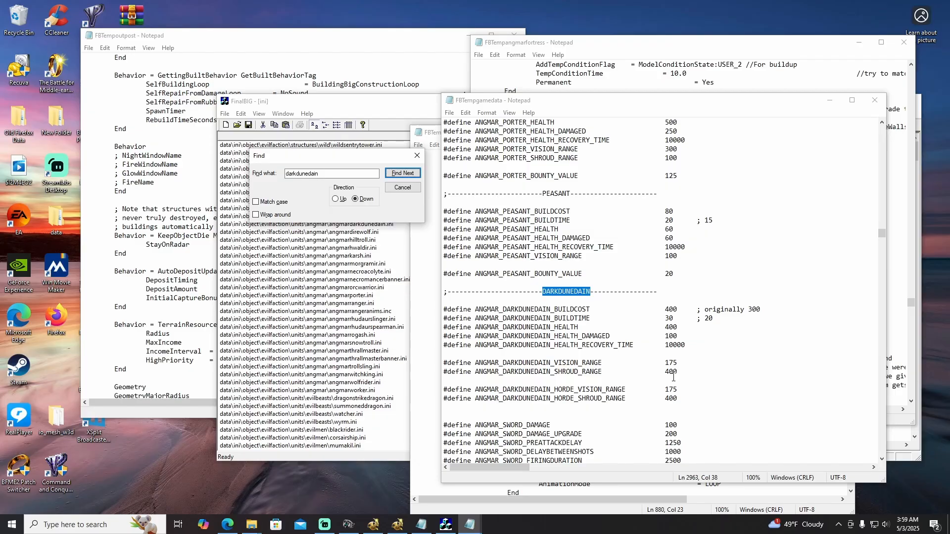
pyautogui.scroll(-2, 675, 376)
pyautogui.scroll(-1, 717, 347)
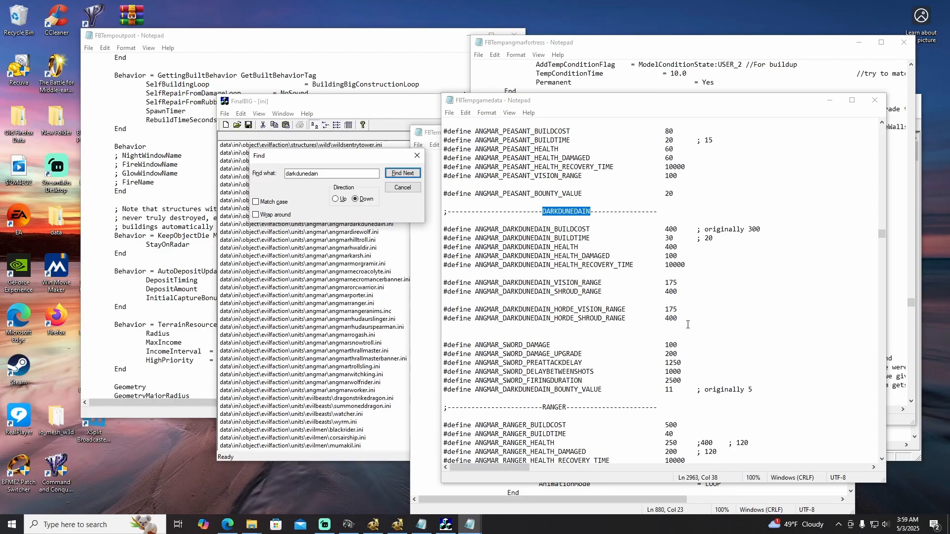
pyautogui.scroll(-1, 674, 325)
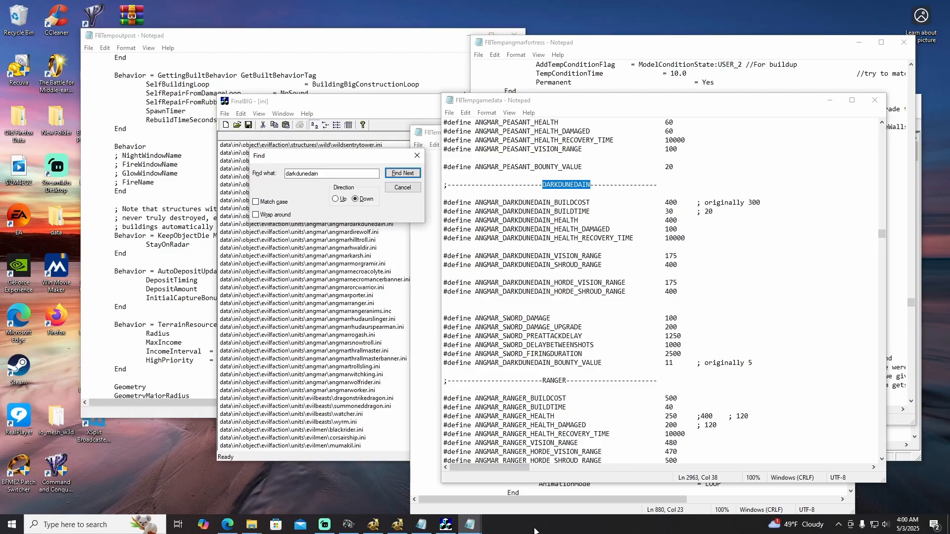
# Switch to the angmarhordes.ini copy, return to the start of the AngmarDarkDunedainHorde object, and move the Find dialog clear of the text
pyautogui.click(472, 527)
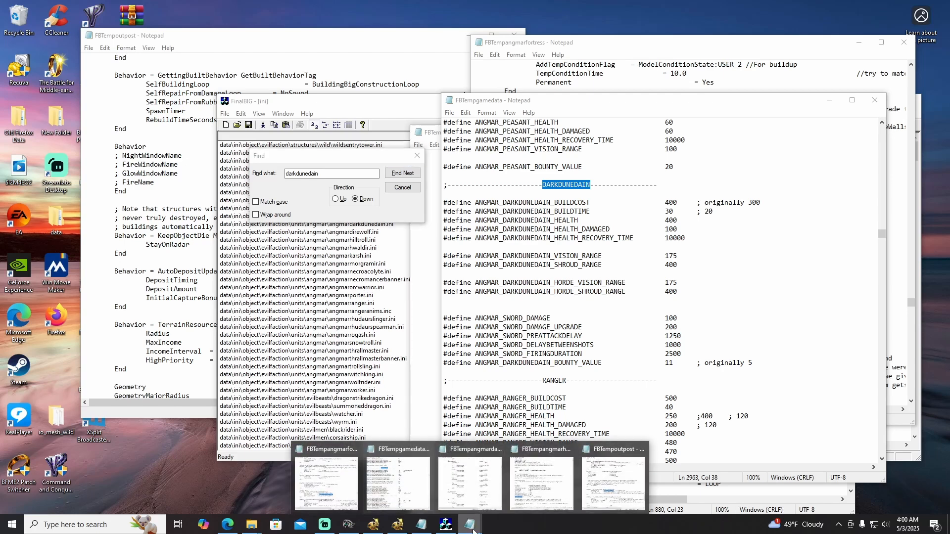
pyautogui.moveTo(548, 475)
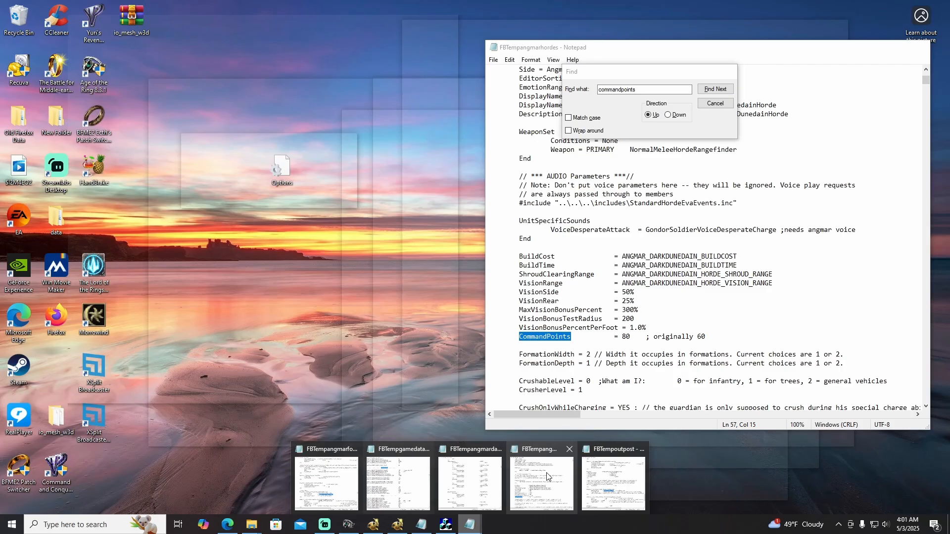
pyautogui.click(546, 475)
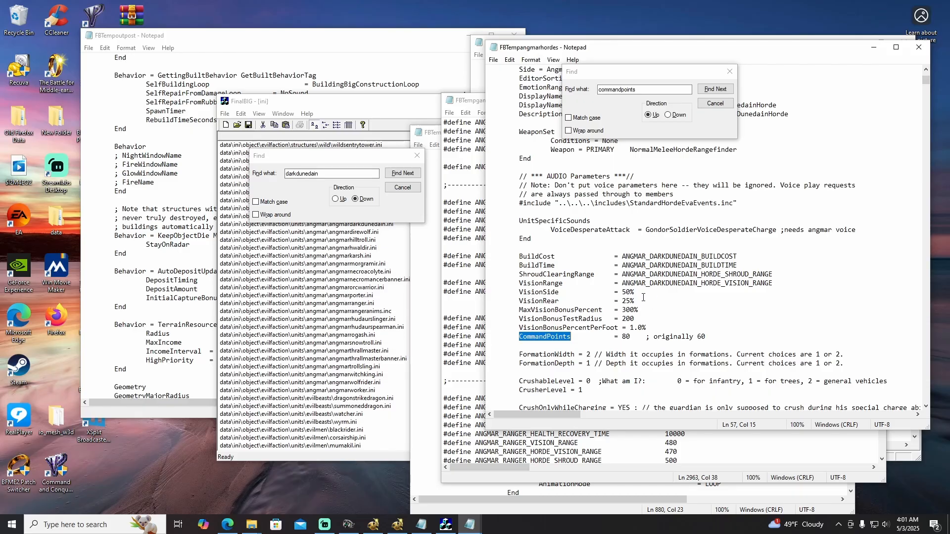
pyautogui.scroll(6, 643, 297)
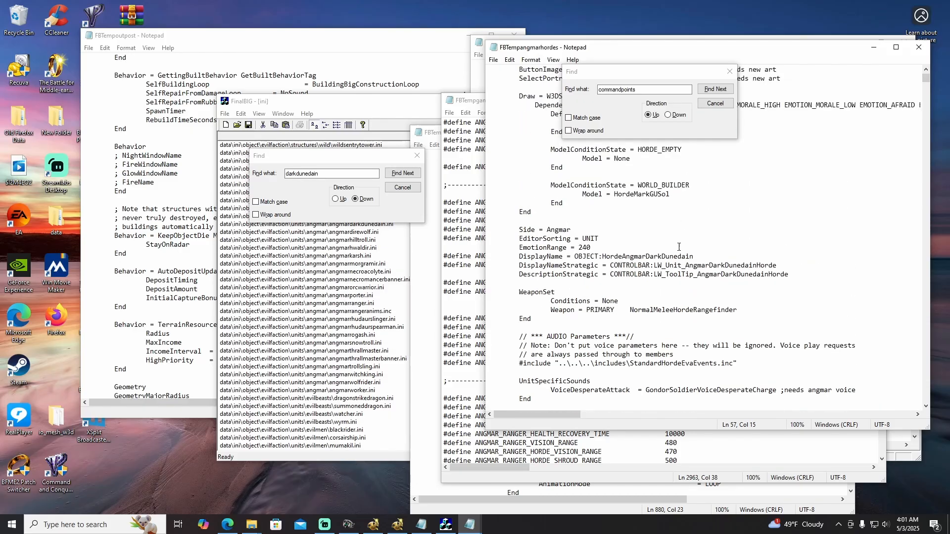
pyautogui.scroll(3, 677, 247)
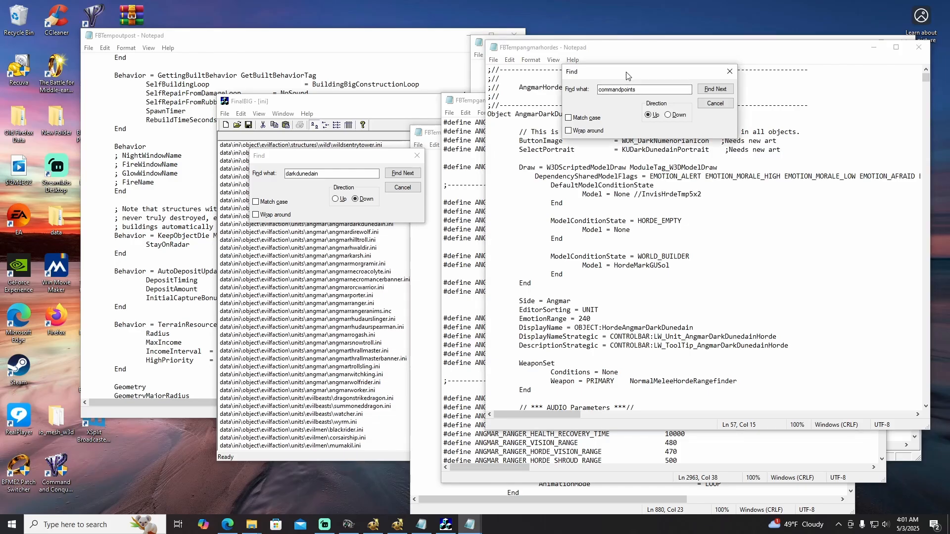
pyautogui.moveTo(633, 71); pyautogui.dragTo(297, 56)
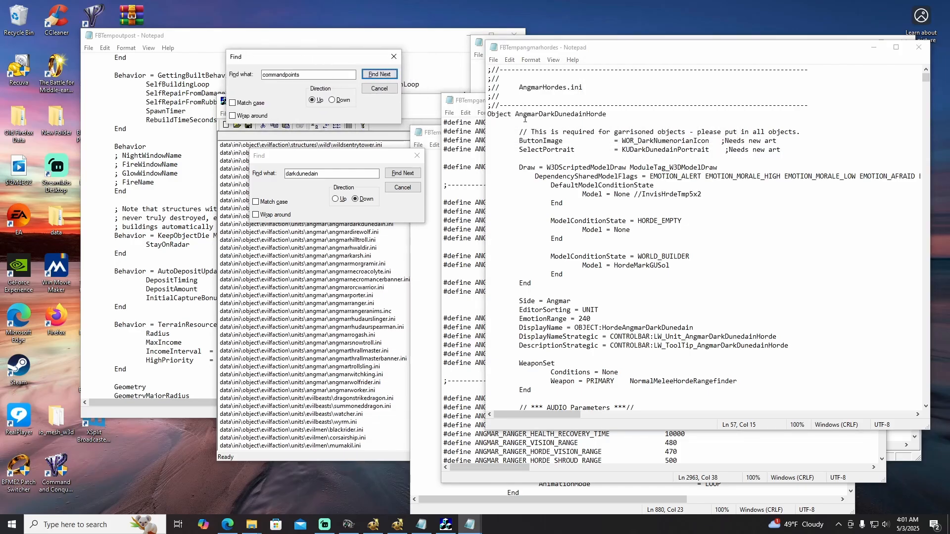
# Examine the AngmarDarkDunedainHorde definition from its header through the BuildCost, BuildTime, VisionRange and CommandPoints lines
pyautogui.scroll(-2, 598, 245)
pyautogui.scroll(2, 602, 178)
pyautogui.scroll(-4, 593, 232)
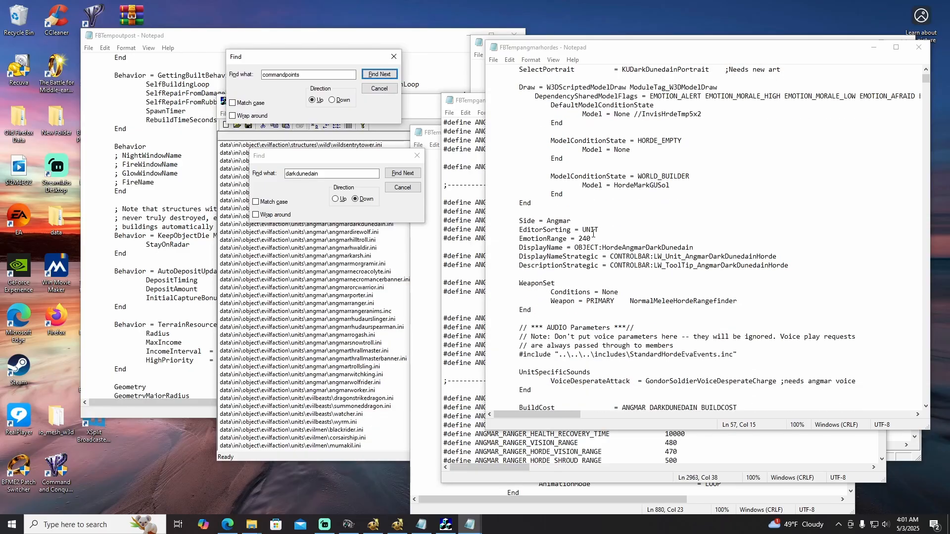
pyautogui.scroll(-9, 593, 233)
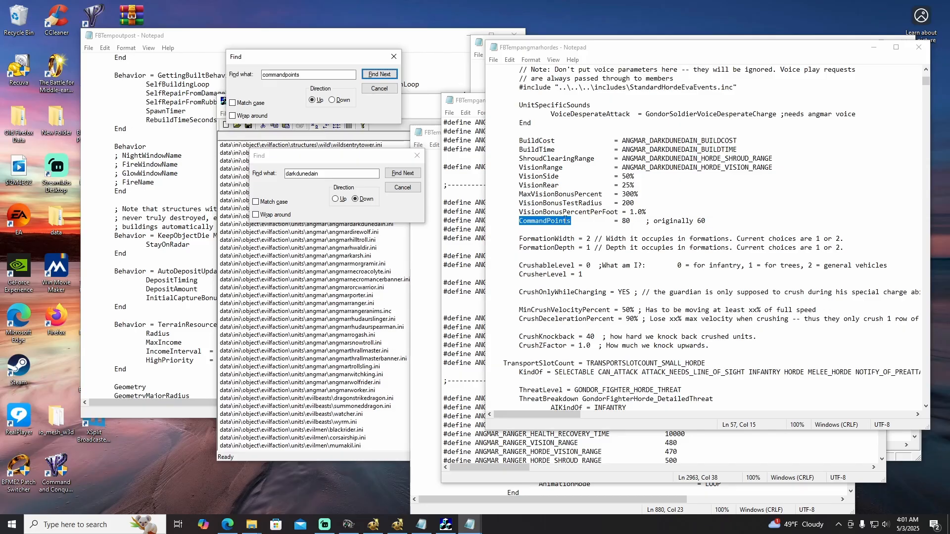
pyautogui.scroll(1, 604, 218)
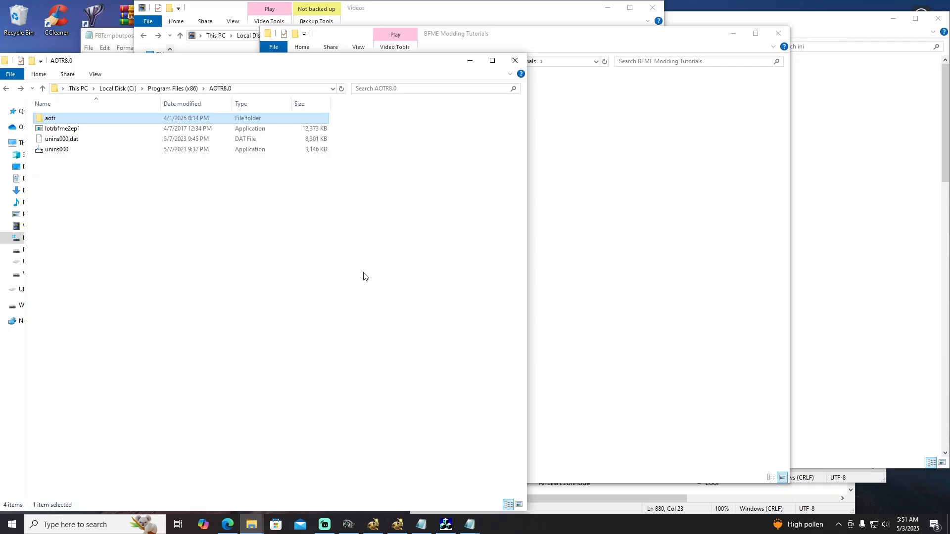
# Reposition the AOTR8.0 folder window in File Explorer, and open its aotr\data\ini\object subfolder
pyautogui.moveTo(369, 64); pyautogui.dragTo(416, 23)
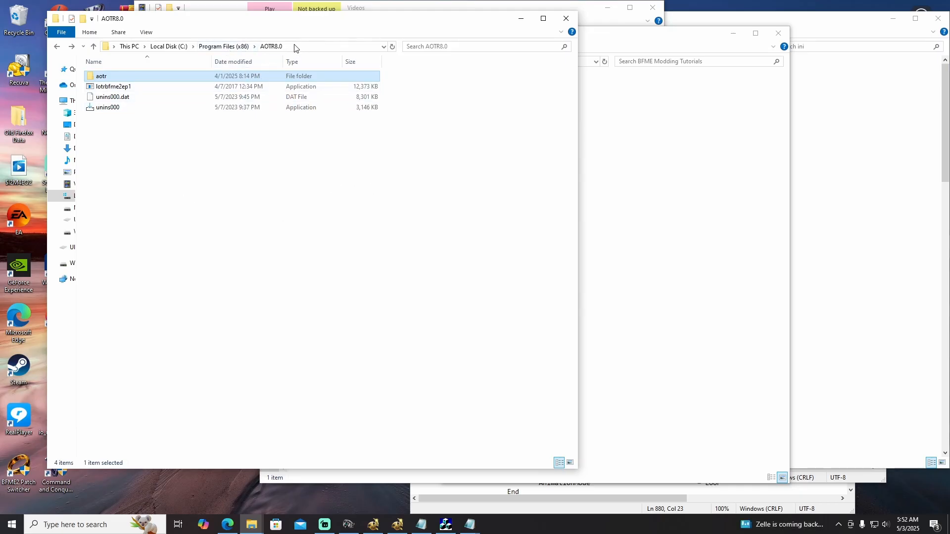
pyautogui.doubleClick(105, 79)
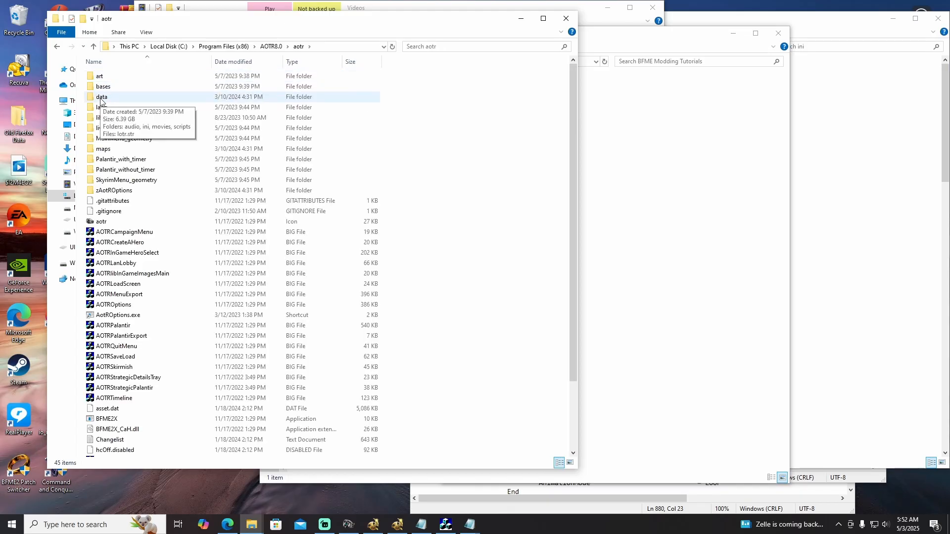
pyautogui.doubleClick(101, 99)
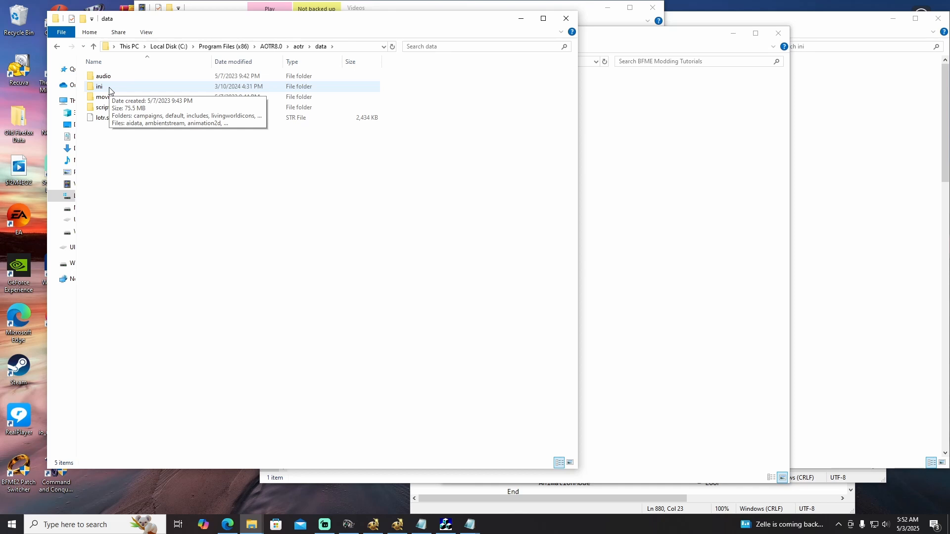
pyautogui.doubleClick(121, 89)
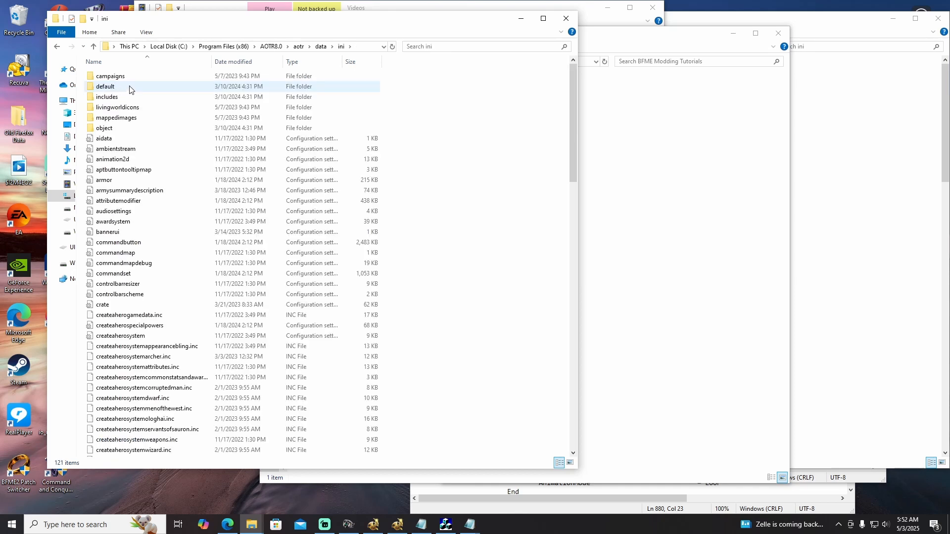
pyautogui.doubleClick(112, 130)
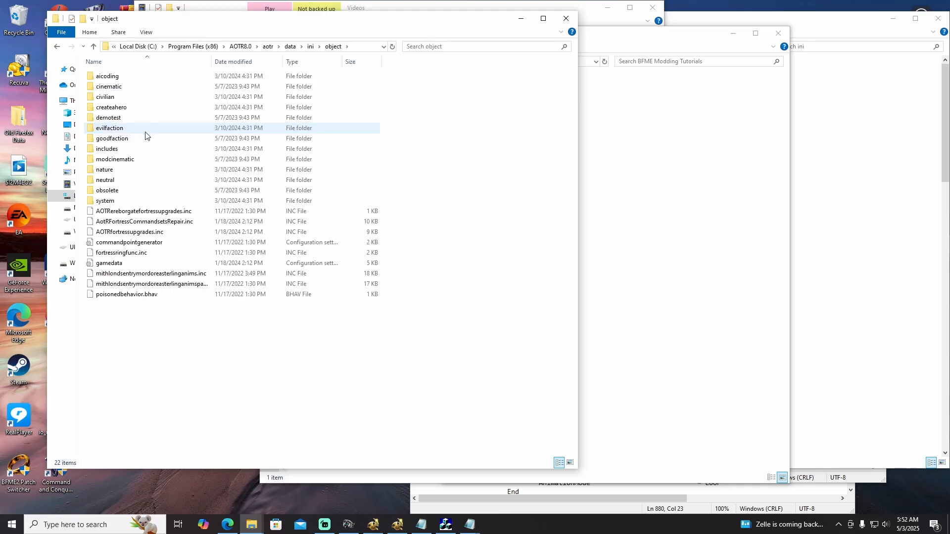
# Browse to goodfaction\units\men, open the boromir configuration file to view its GondorBoromir object, and close it again
pyautogui.doubleClick(124, 143)
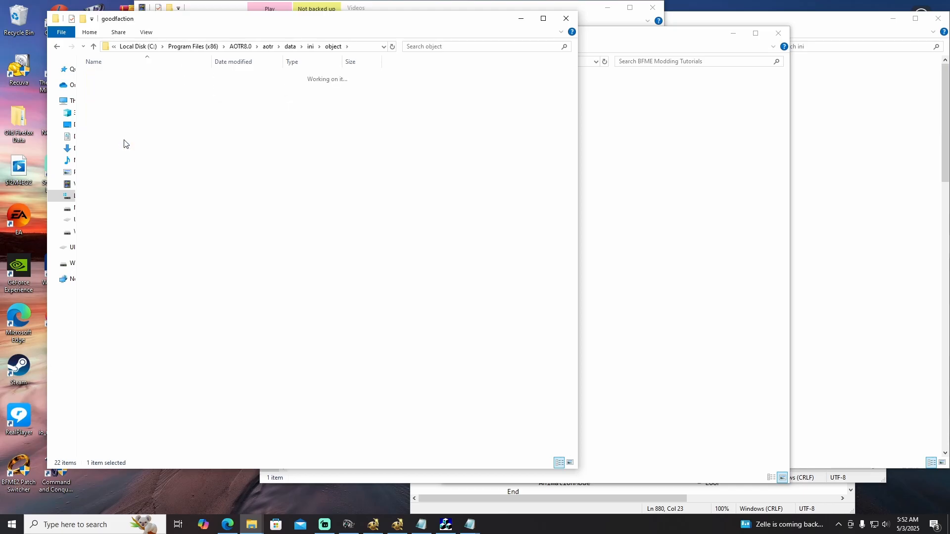
pyautogui.doubleClick(107, 120)
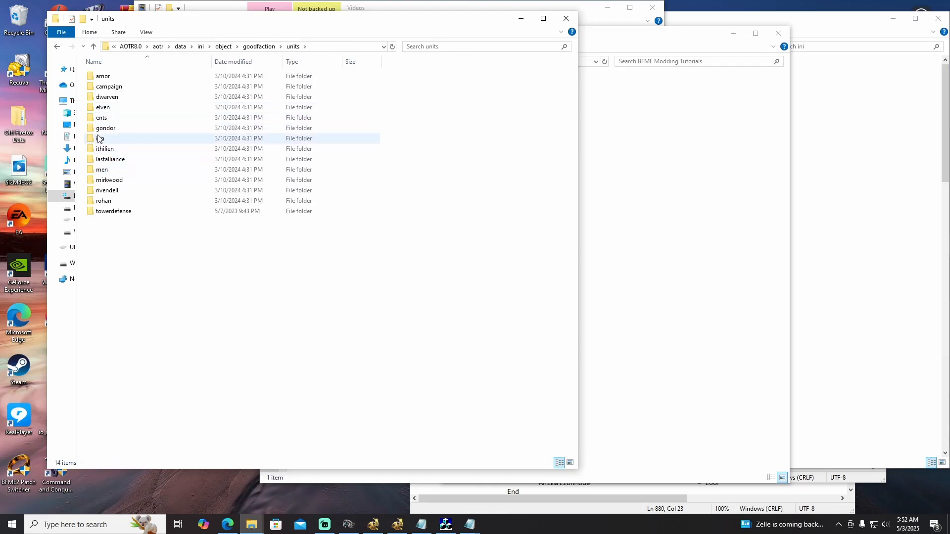
pyautogui.doubleClick(106, 169)
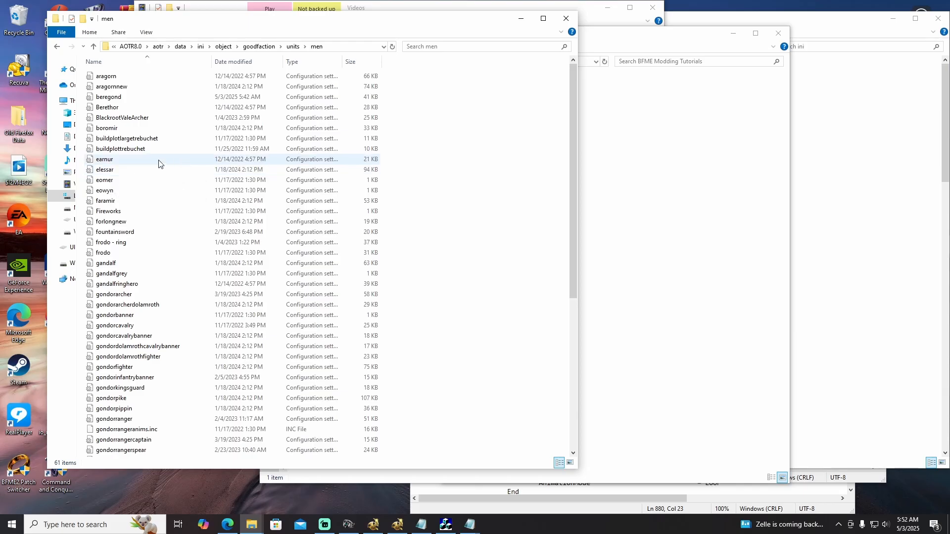
pyautogui.doubleClick(108, 129)
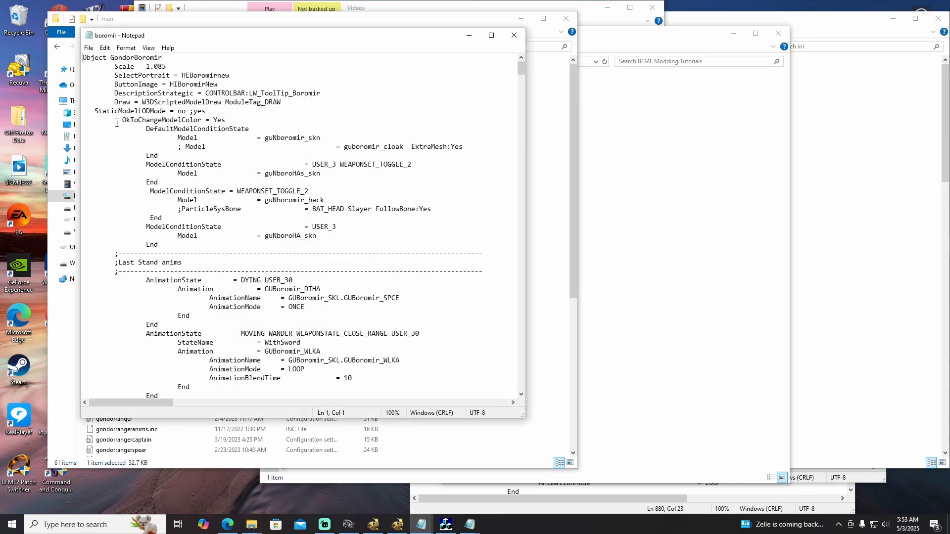
pyautogui.click(514, 35)
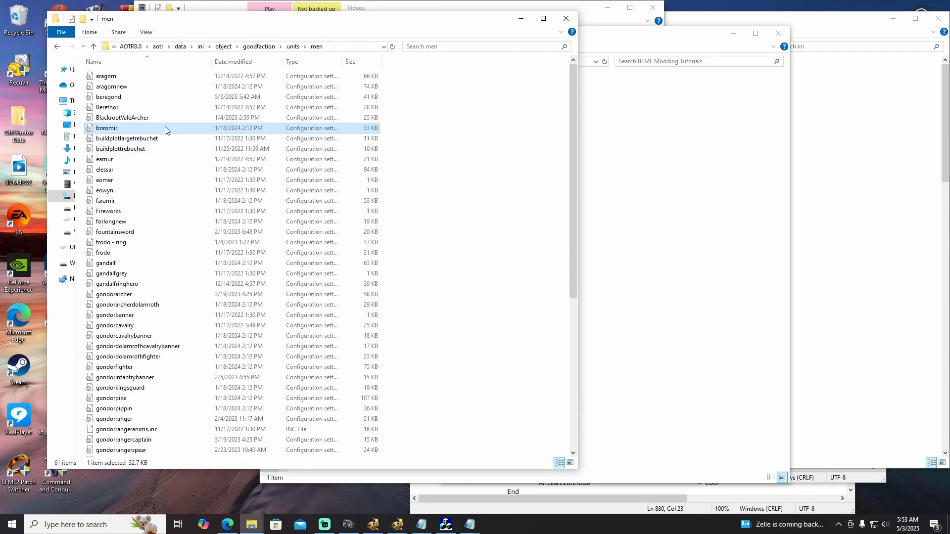
# Open the boromir configuration file and search for "cost" to locate the GondorBoromir BuildCost line
pyautogui.doubleClick(110, 130)
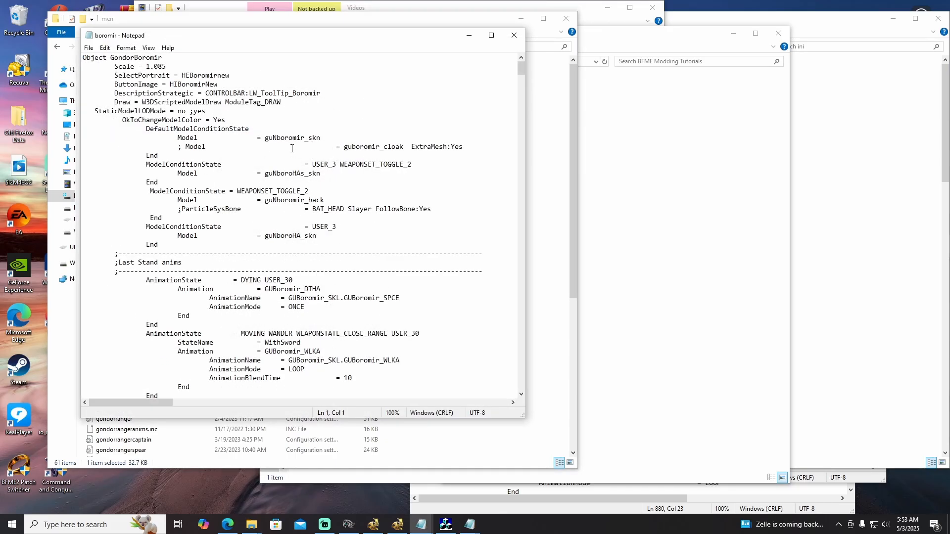
pyautogui.hotkey('ctrl', 'f')
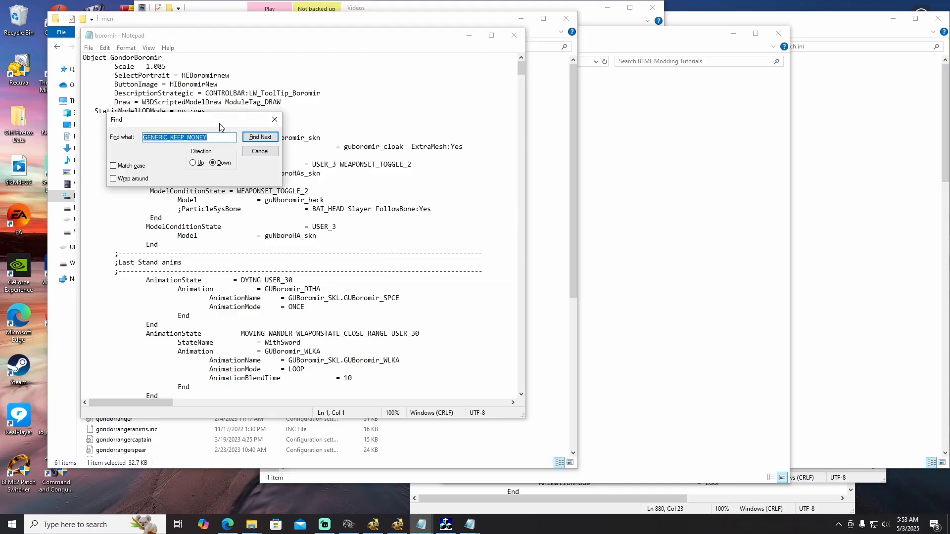
pyautogui.write('cost')
pyautogui.press('Return')
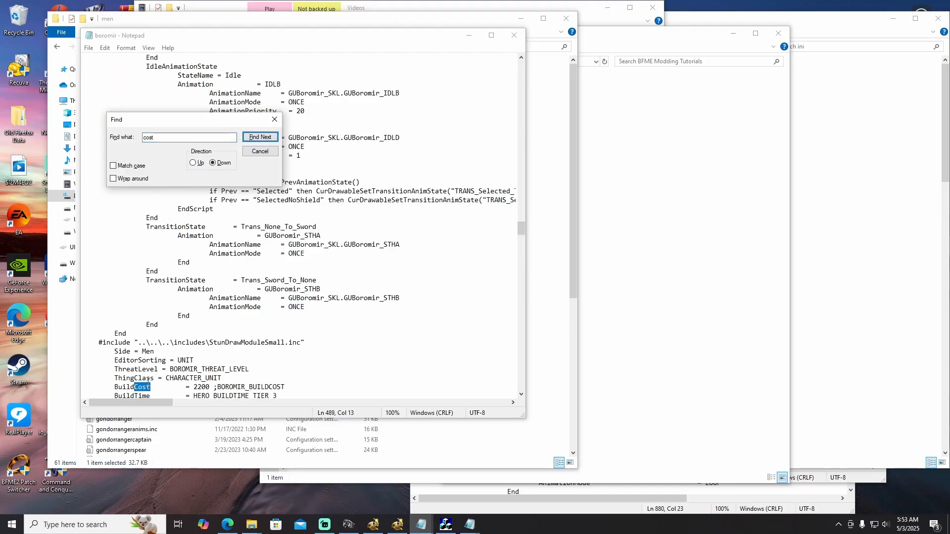
# Set GondorBoromir's BuildCost value to 2000
pyautogui.click(140, 387)
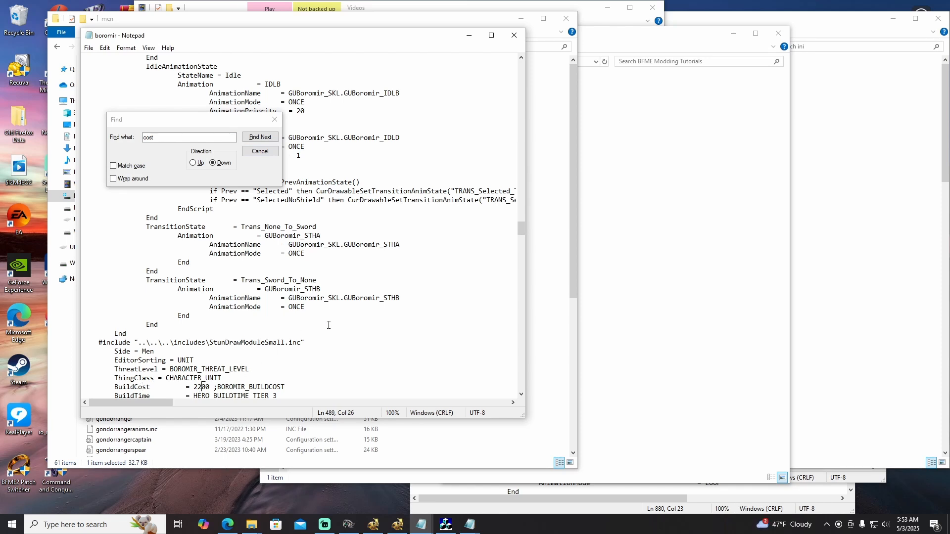
pyautogui.press('BackSpace')
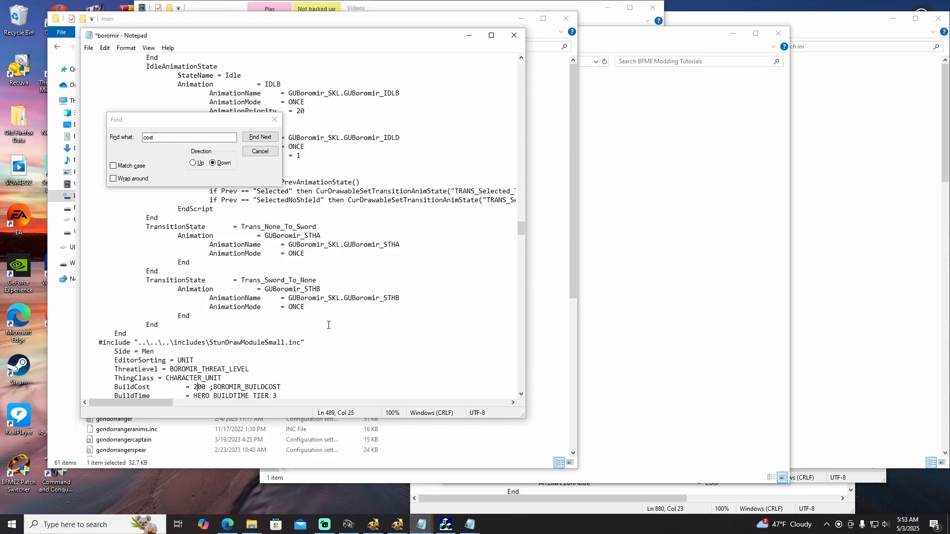
pyautogui.write('0')
# Try to save the edited file under the name boromir in the men folder, replacing the existing boromir.ini
pyautogui.click(89, 48)
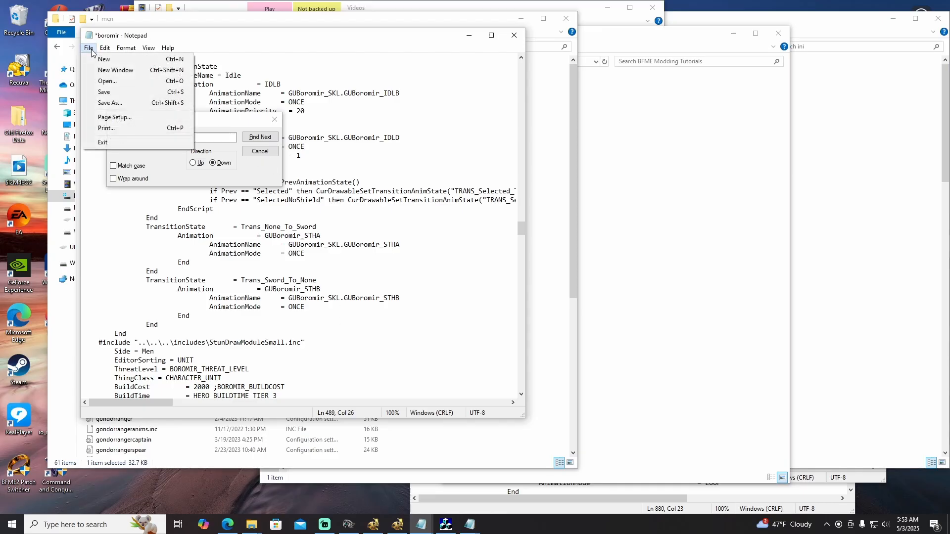
pyautogui.click(120, 100)
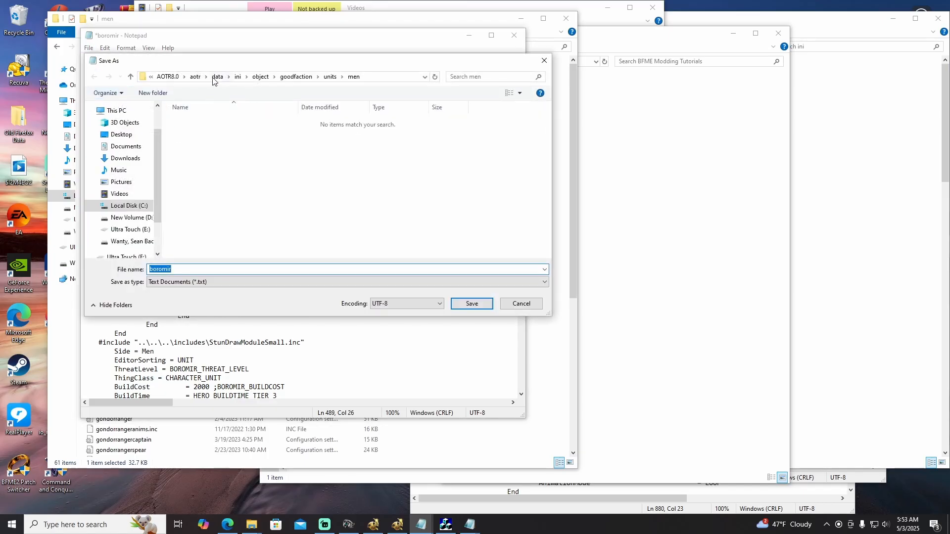
pyautogui.click(471, 303)
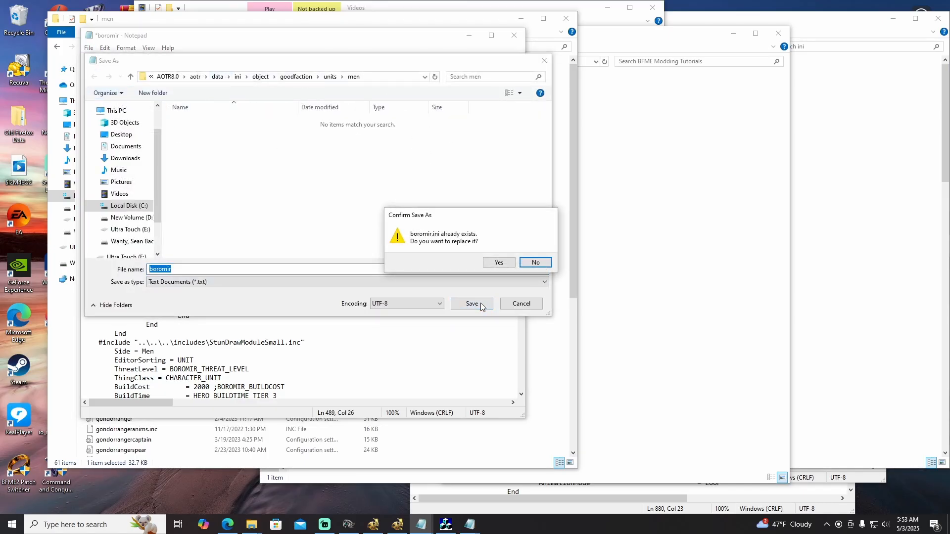
pyautogui.click(499, 264)
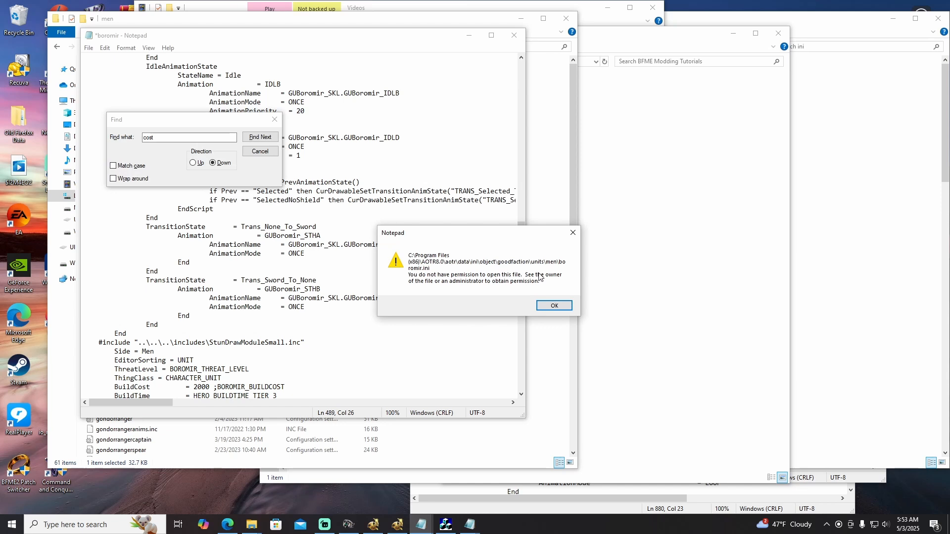
pyautogui.click(554, 305)
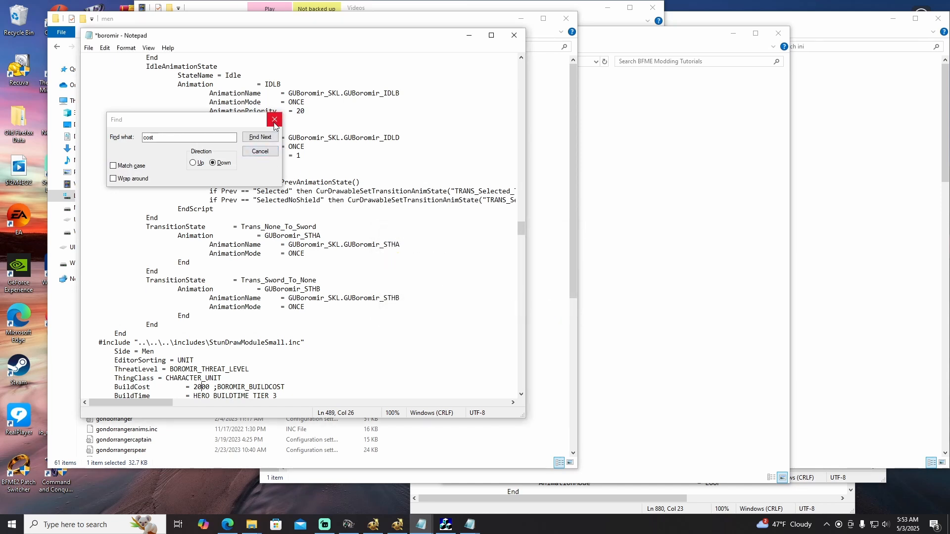
# Try once more to save over boromir.ini while closing the file, and close it discarding the changes
pyautogui.click(512, 38)
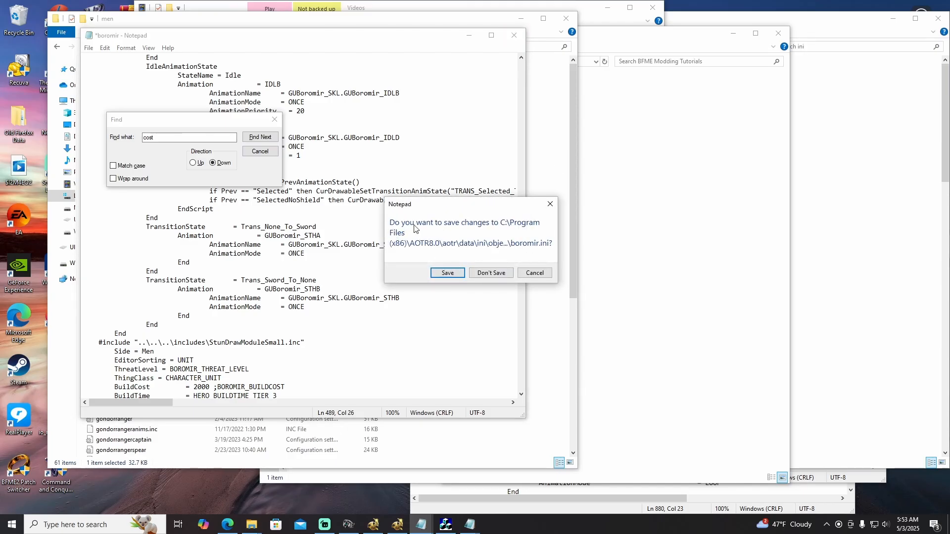
pyautogui.click(447, 273)
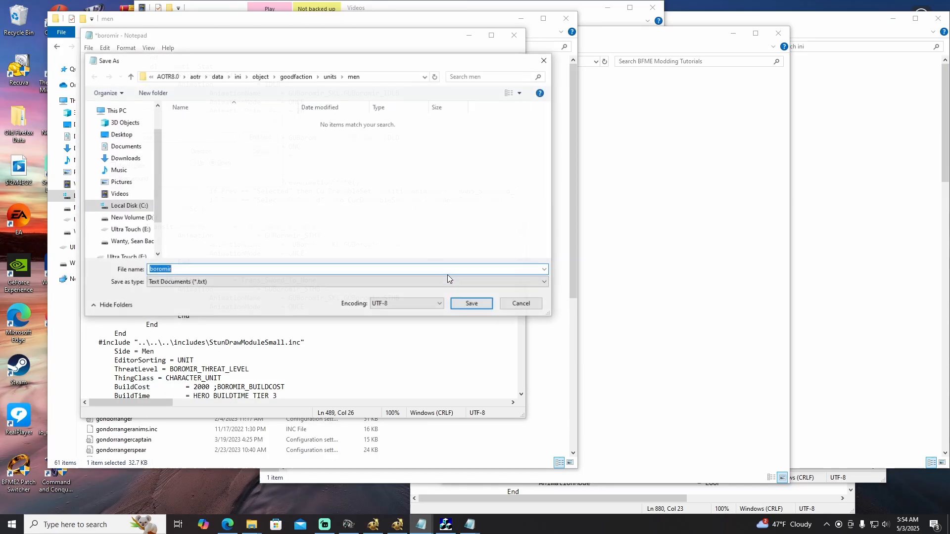
pyautogui.click(482, 304)
pyautogui.click(489, 263)
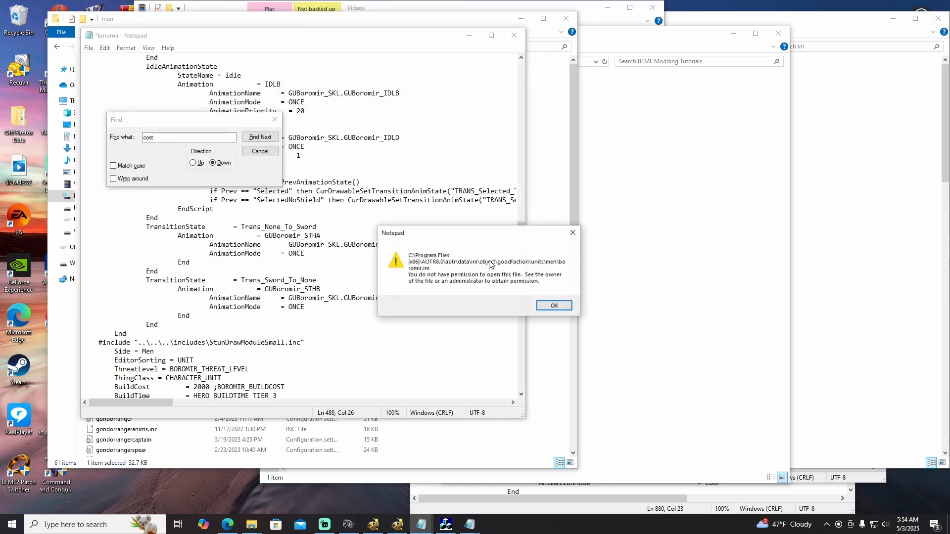
pyautogui.click(553, 305)
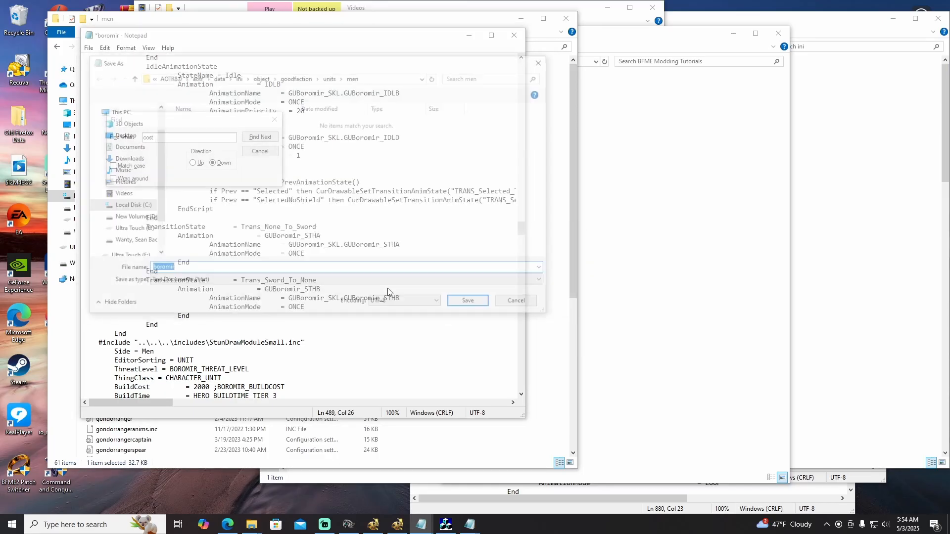
pyautogui.click(509, 302)
pyautogui.click(514, 35)
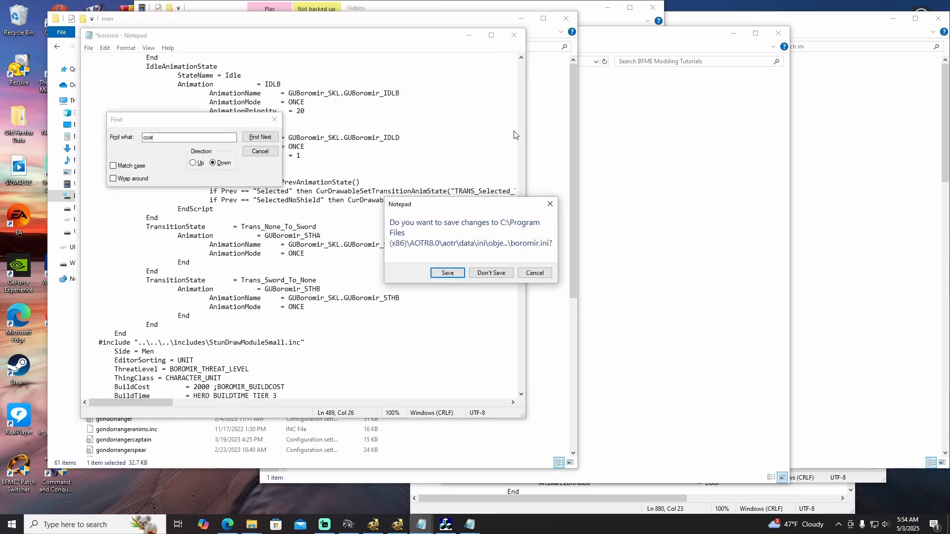
pyautogui.click(497, 275)
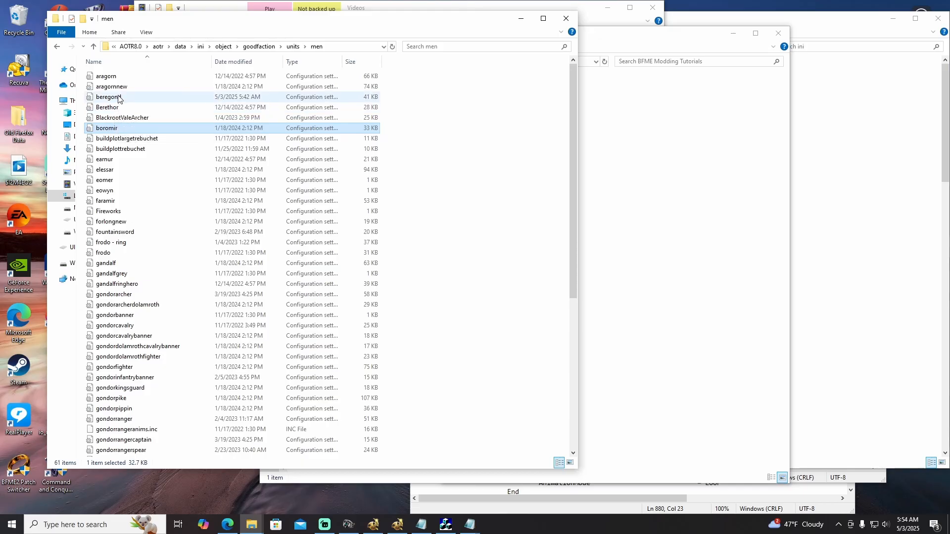
# Open boromir's file properties and examine the security permissions of each listed group, including SYSTEM, Administrators and Users
pyautogui.rightClick(127, 130)
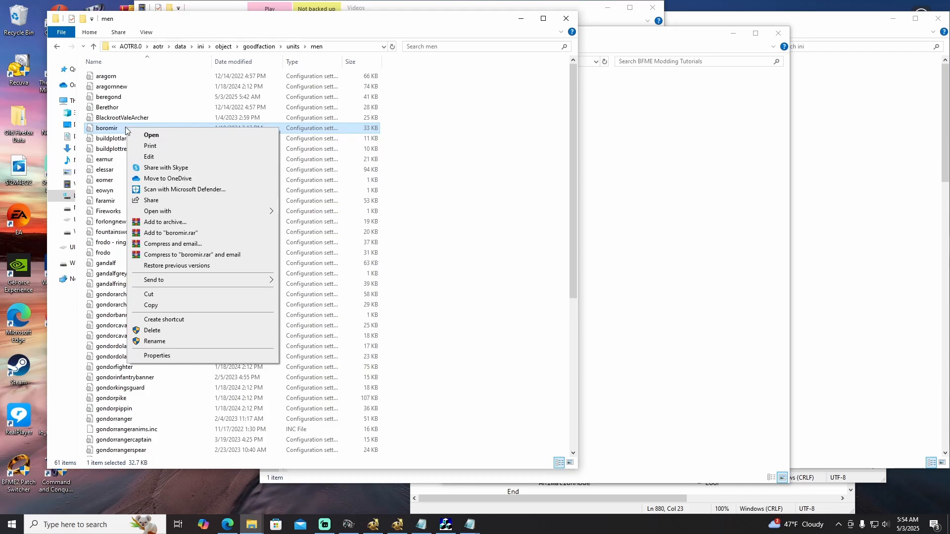
pyautogui.click(157, 356)
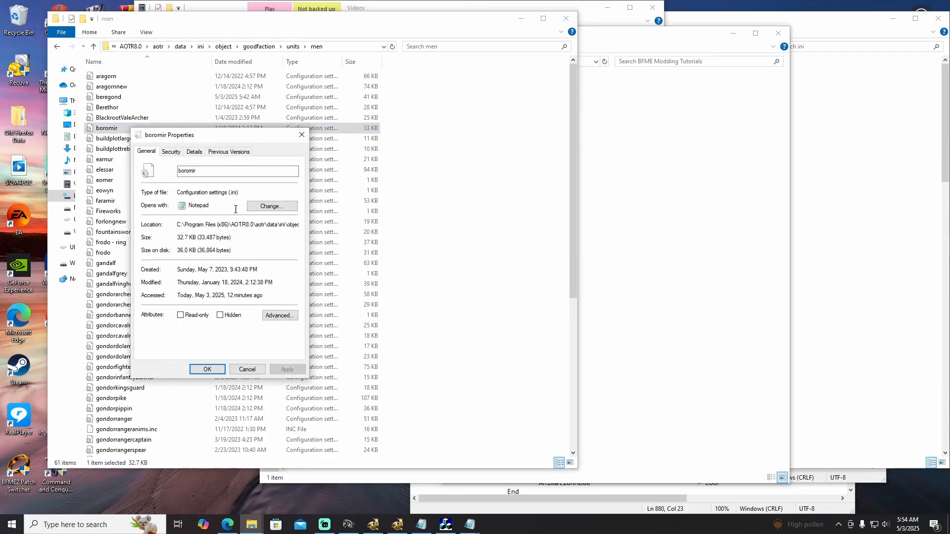
pyautogui.click(173, 155)
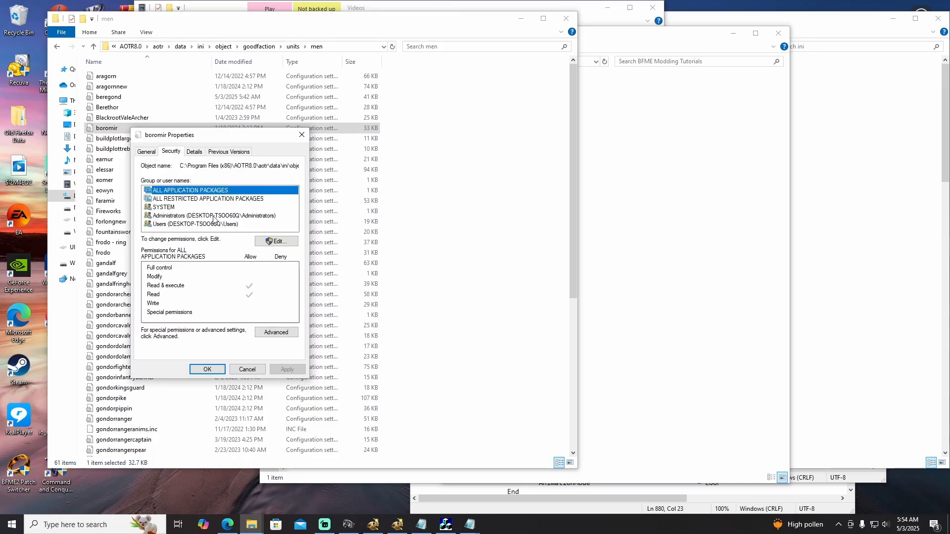
pyautogui.click(188, 199)
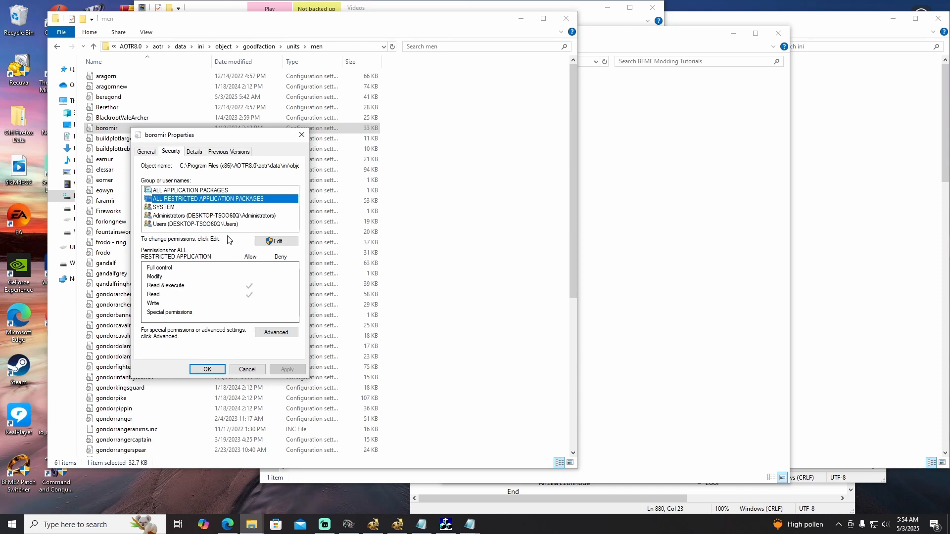
pyautogui.click(192, 191)
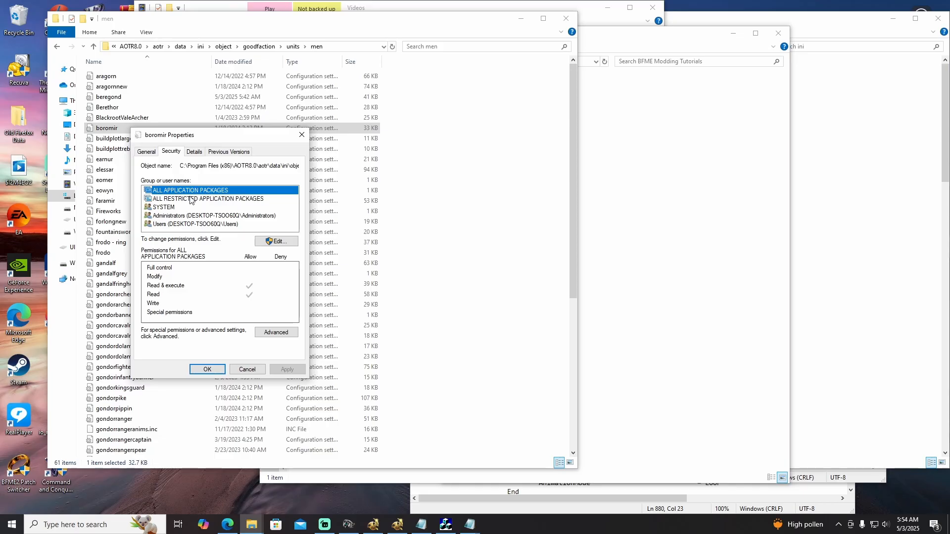
pyautogui.click(176, 208)
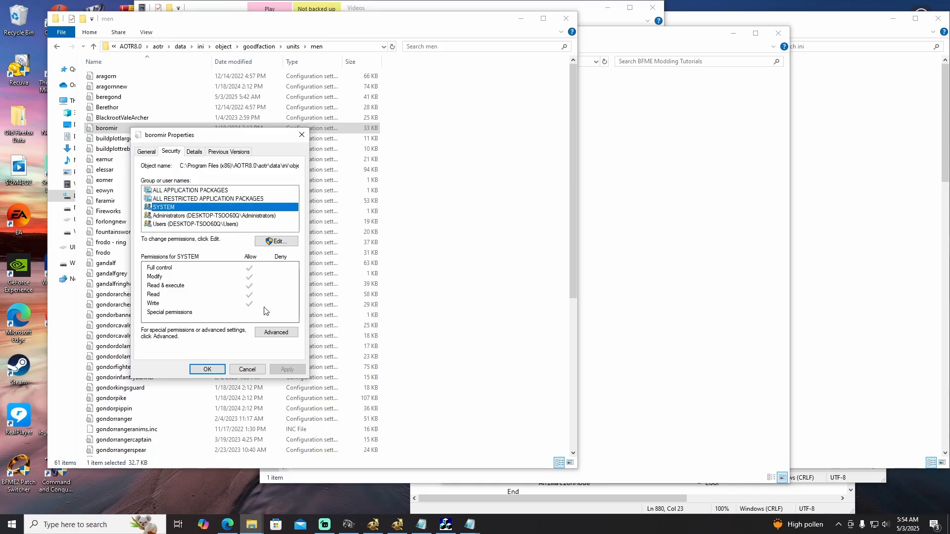
pyautogui.click(213, 217)
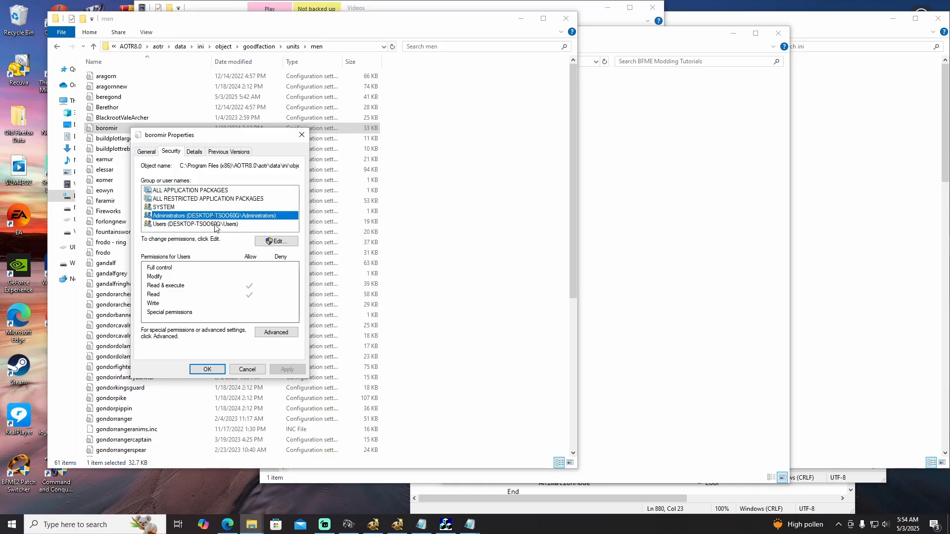
pyautogui.click(217, 225)
# Edit boromir's permissions to allow ALL APPLICATION PACKAGES Full control, and cancel the change and the file properties
pyautogui.click(189, 193)
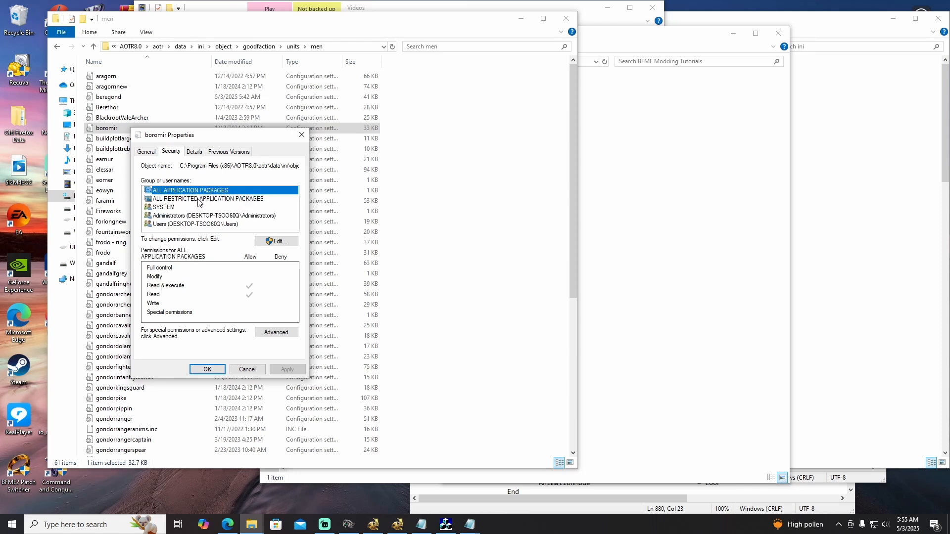
pyautogui.click(268, 242)
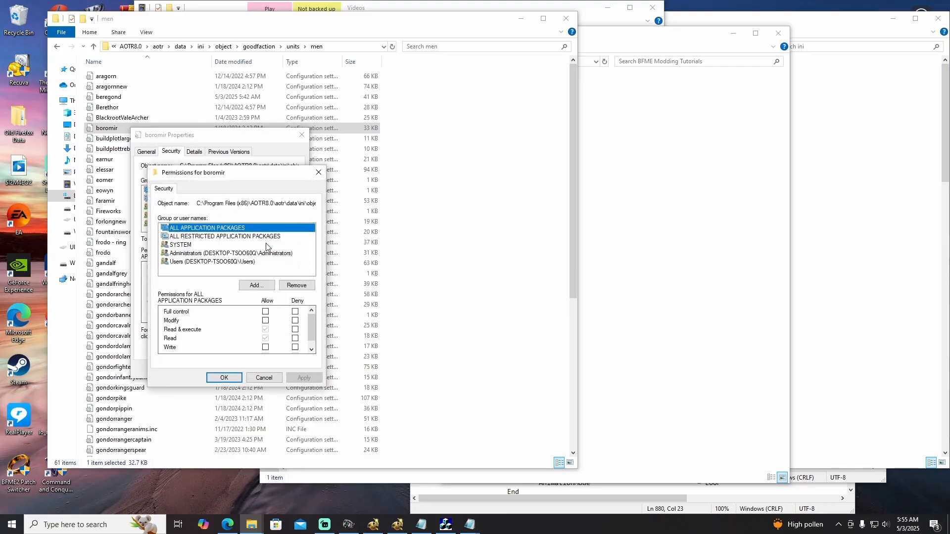
pyautogui.click(265, 320)
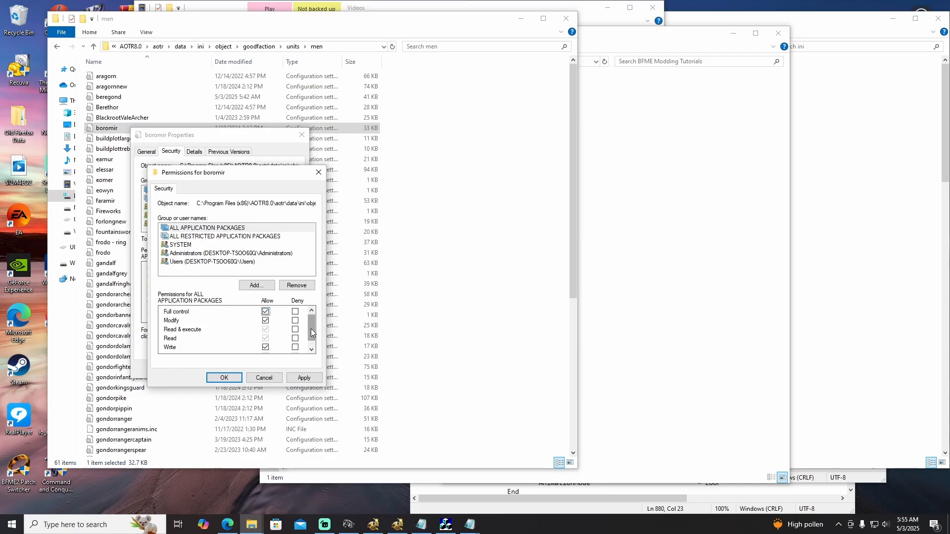
pyautogui.moveTo(311, 331); pyautogui.dragTo(309, 345)
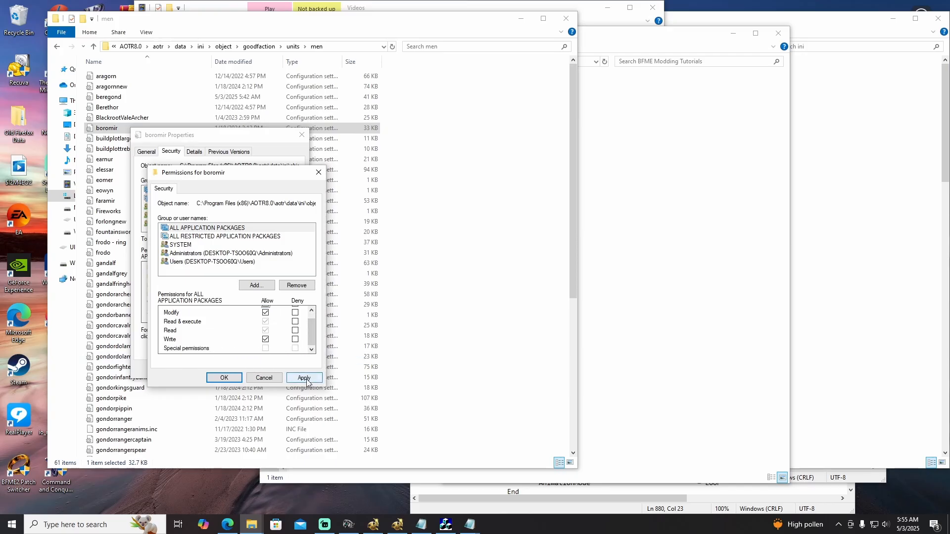
pyautogui.click(263, 377)
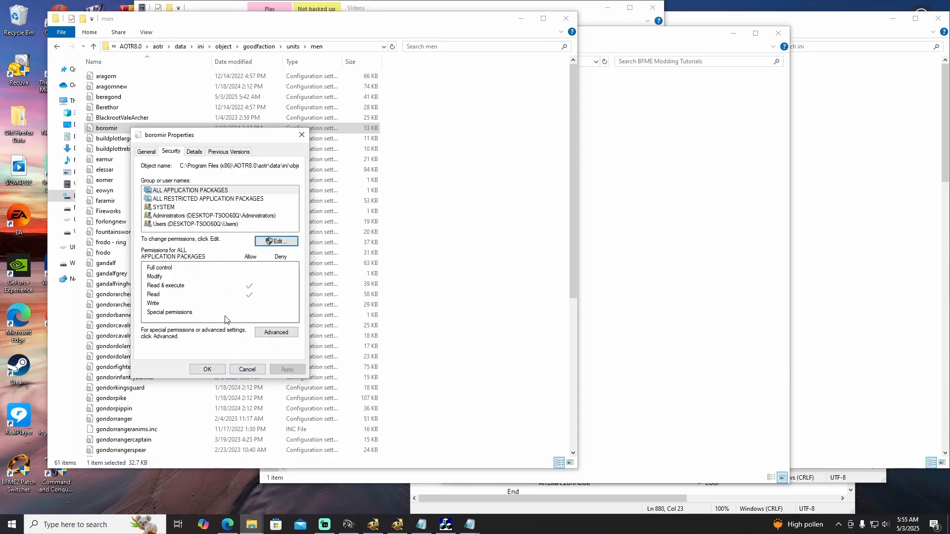
pyautogui.click(247, 369)
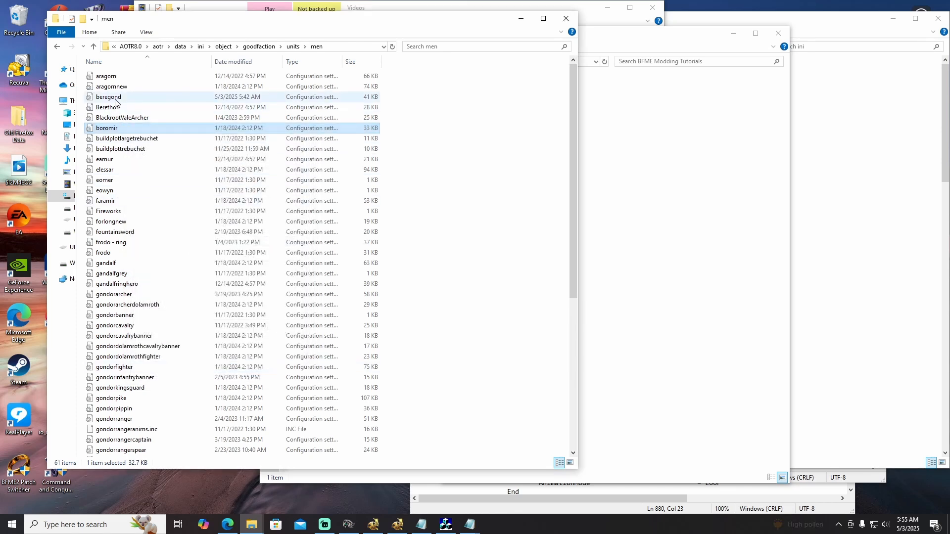
# Open the beregond configuration file, find its BuildCost line by searching for "cost", and close the file again
pyautogui.doubleClick(114, 97)
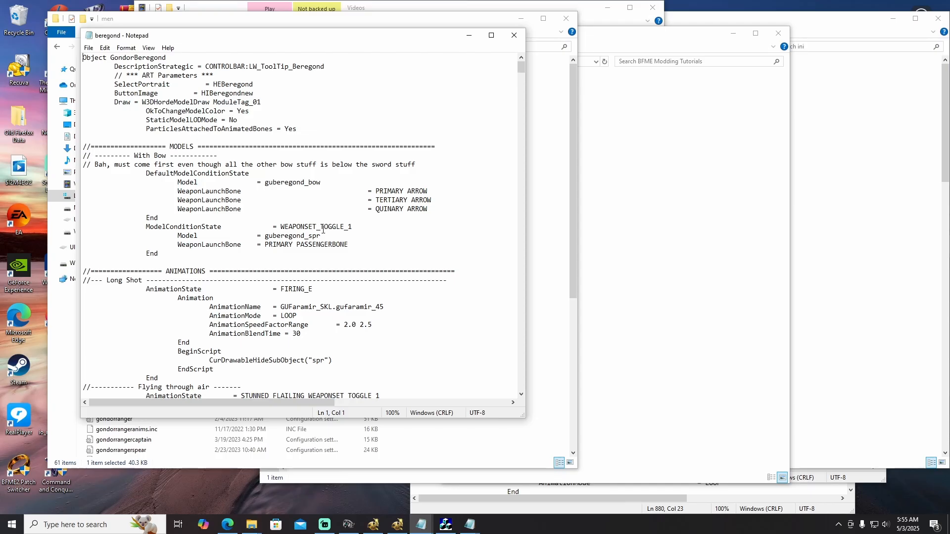
pyautogui.hotkey('ctrl', 'f')
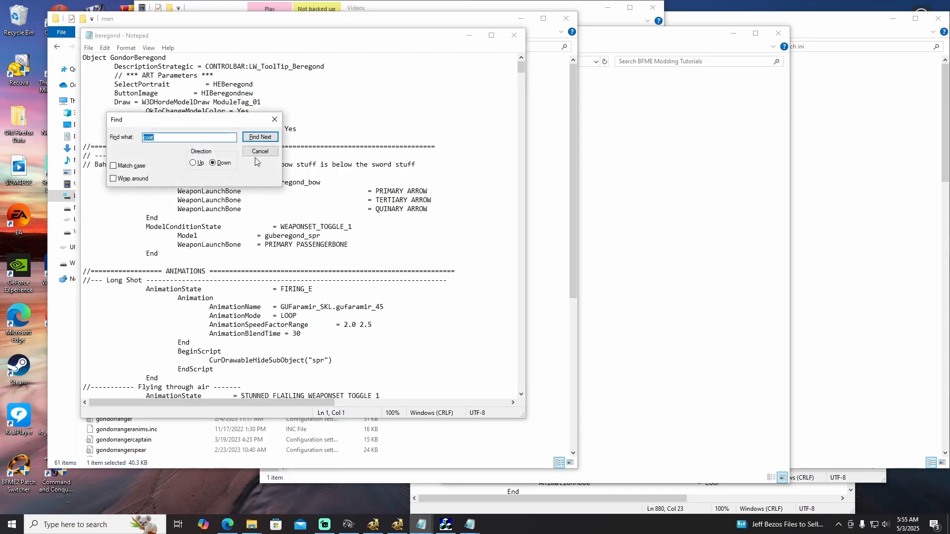
pyautogui.click(260, 137)
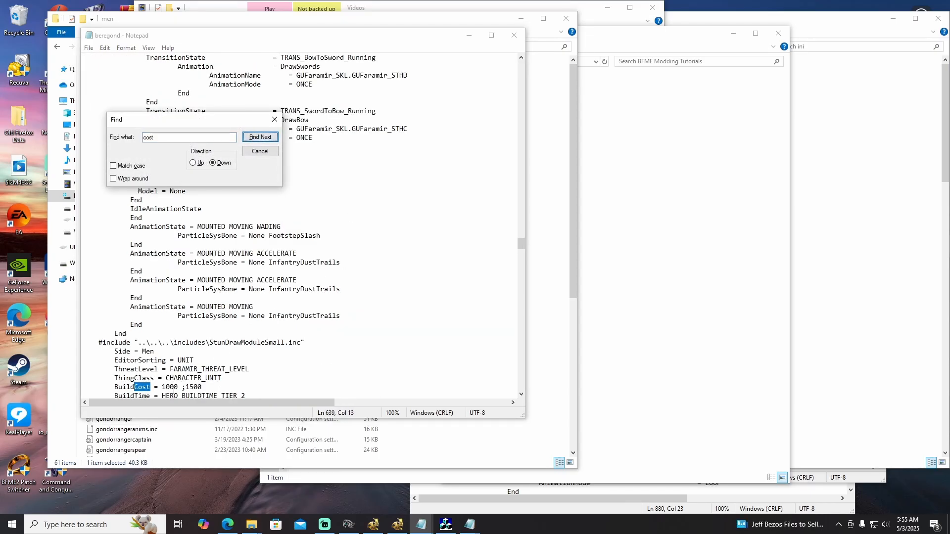
pyautogui.click(275, 119)
pyautogui.click(514, 36)
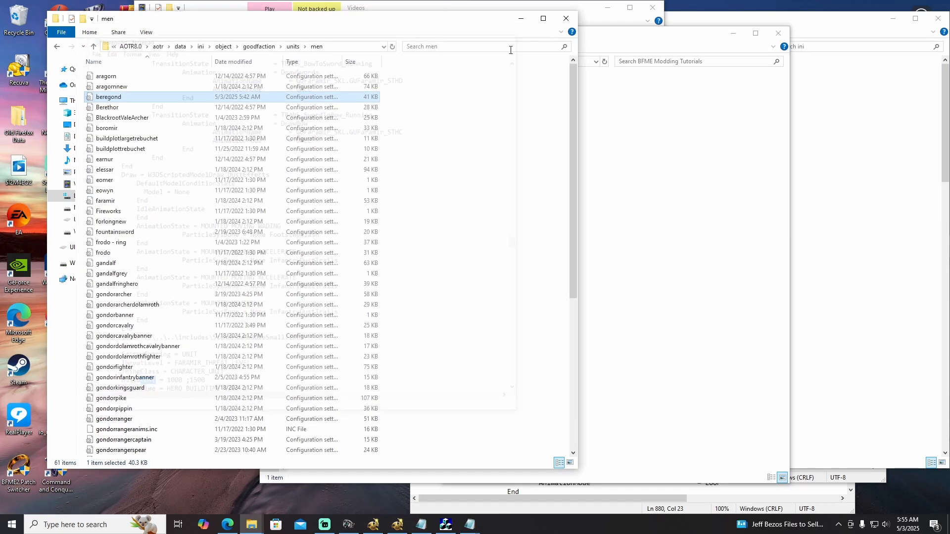
# Open beregond's file properties, examine the security permissions of each listed group from ALL APPLICATION PACKAGES to Users, and close without changes
pyautogui.rightClick(109, 98)
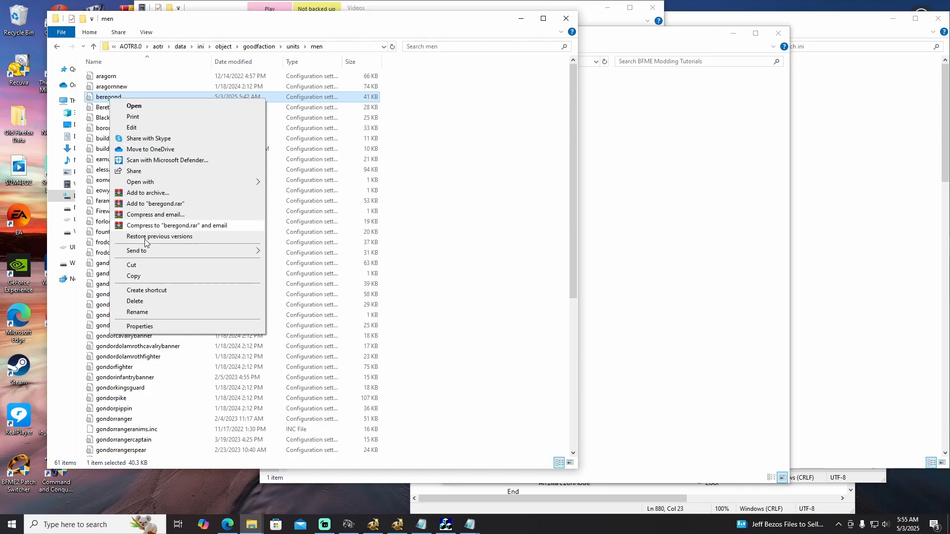
pyautogui.click(144, 326)
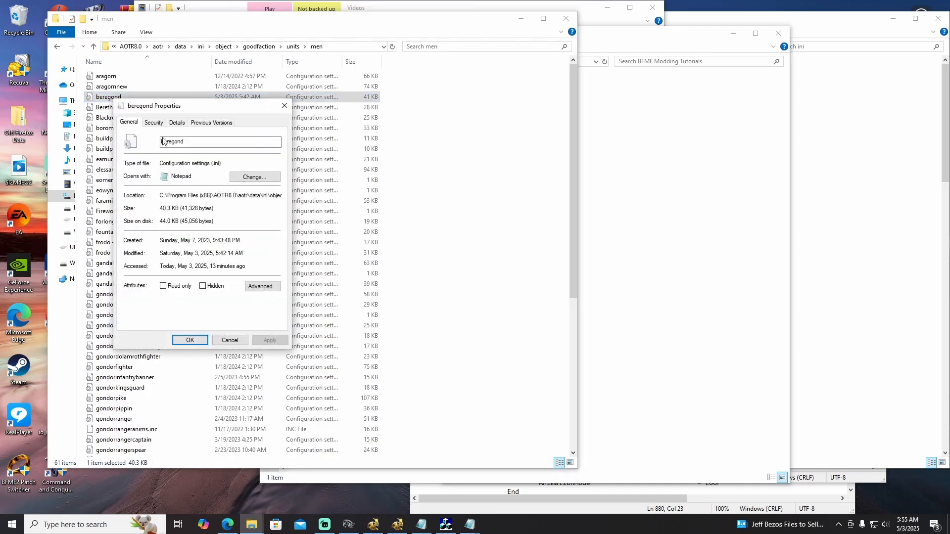
pyautogui.click(153, 123)
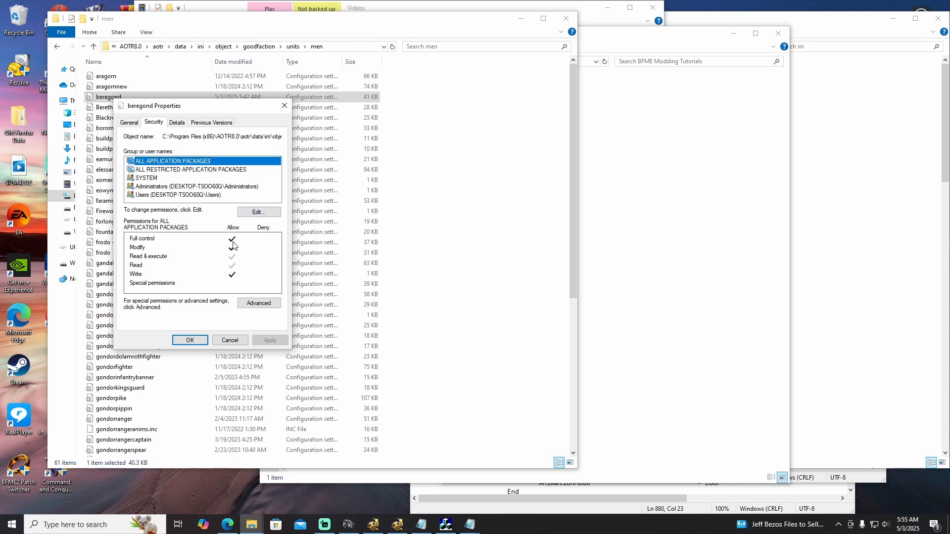
pyautogui.click(206, 171)
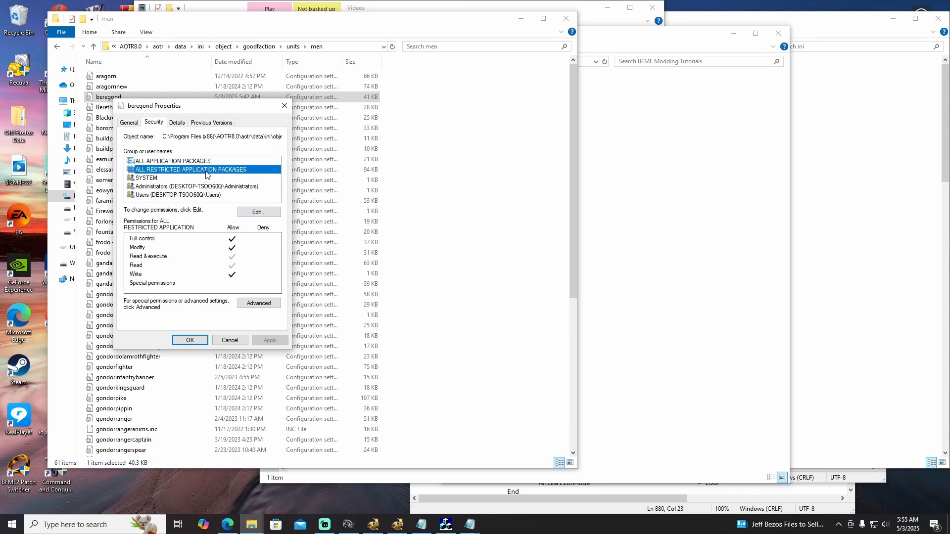
pyautogui.click(166, 179)
pyautogui.click(172, 187)
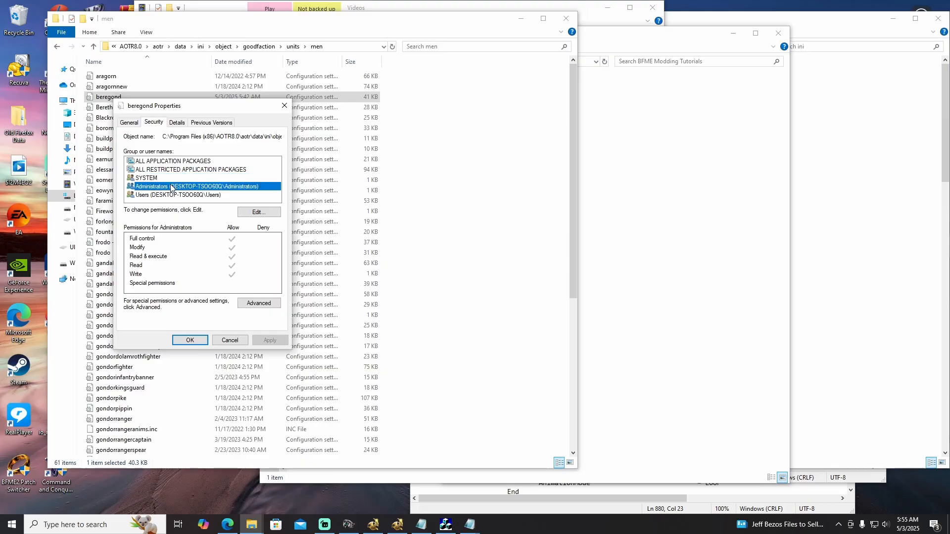
pyautogui.click(179, 196)
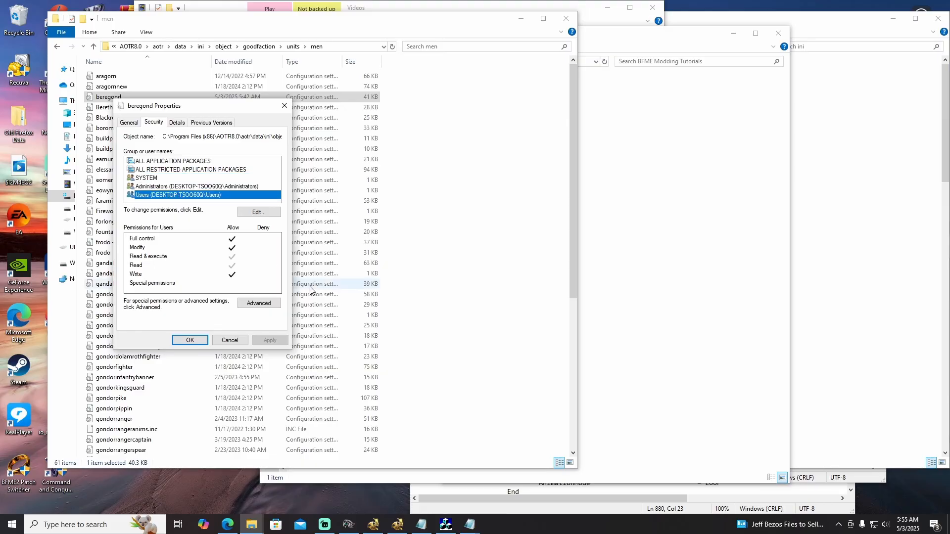
pyautogui.click(229, 340)
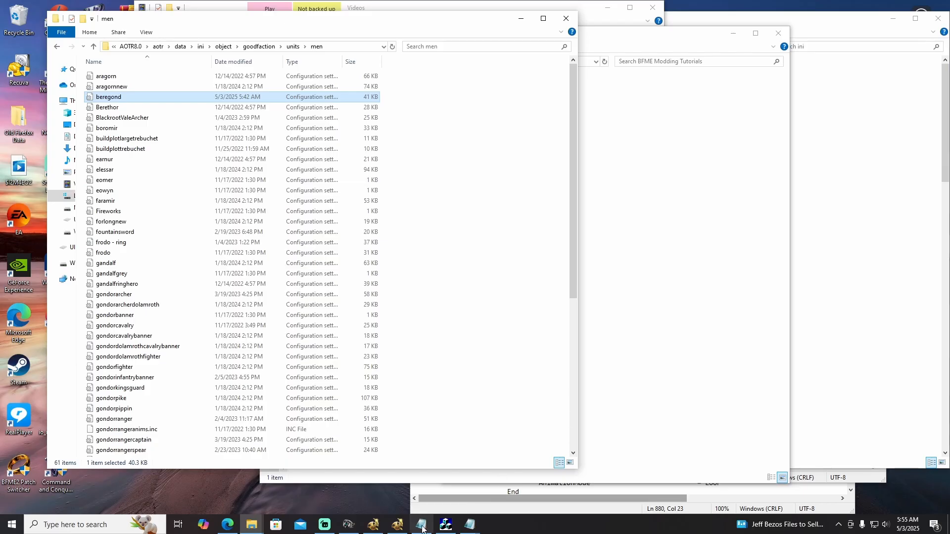
# Switch to the Age of the Ring game and open the fortress's hero recruitment choices to check the heroes' costs
pyautogui.click(347, 526)
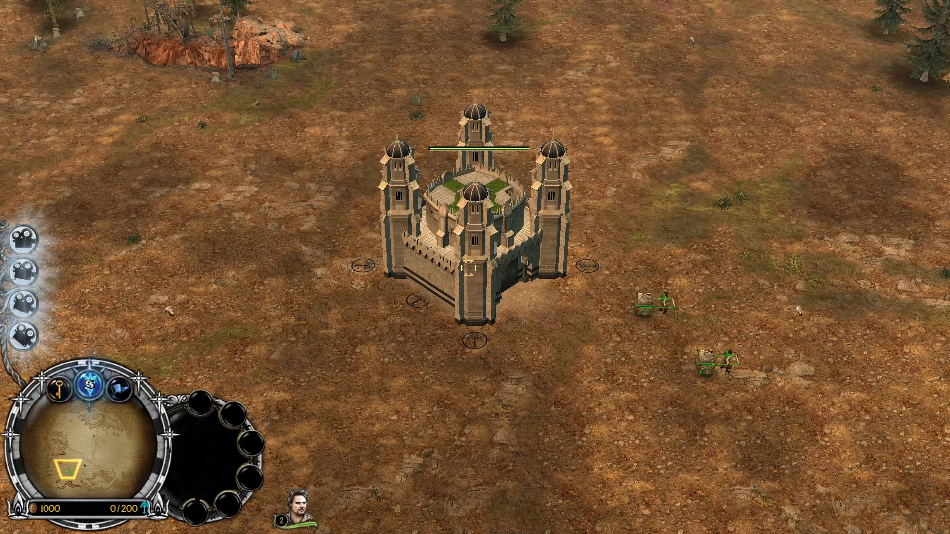
pyautogui.click(468, 268)
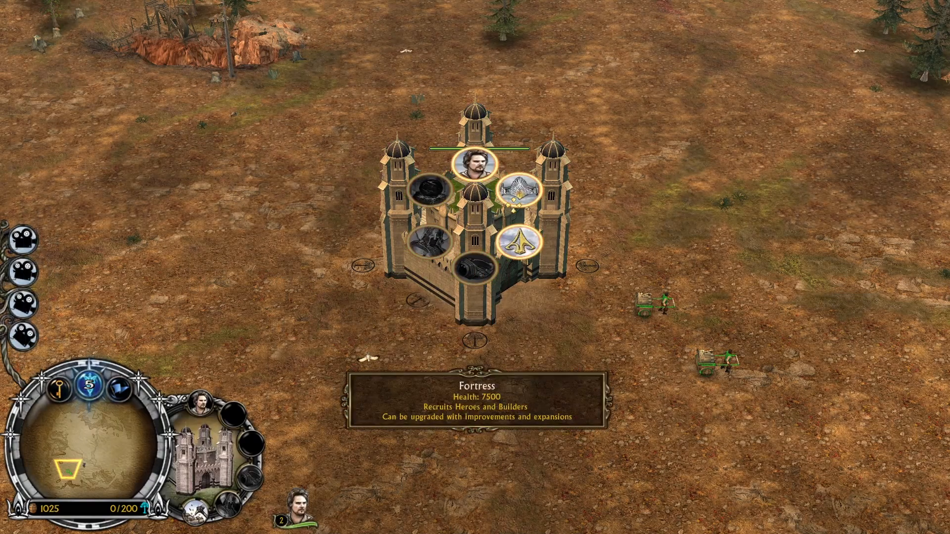
pyautogui.click(476, 165)
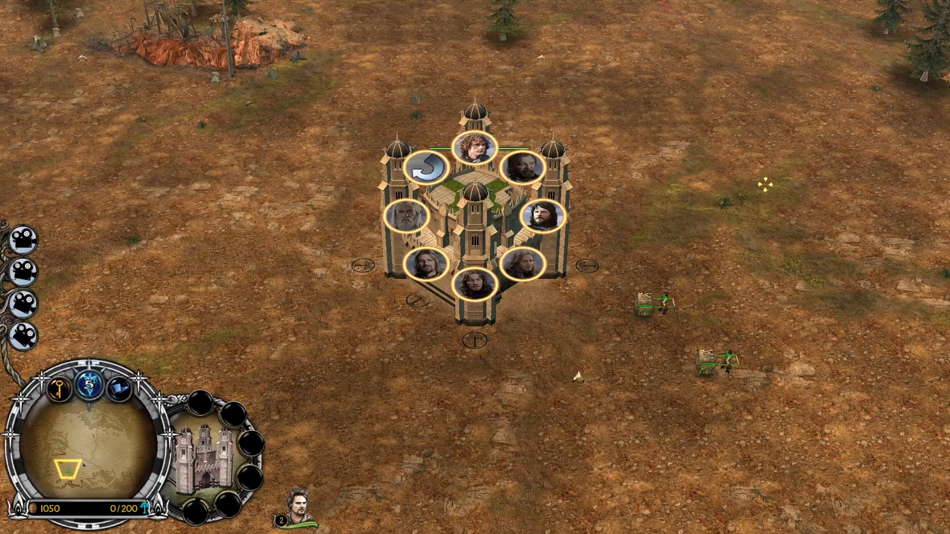
pyautogui.press('Escape')
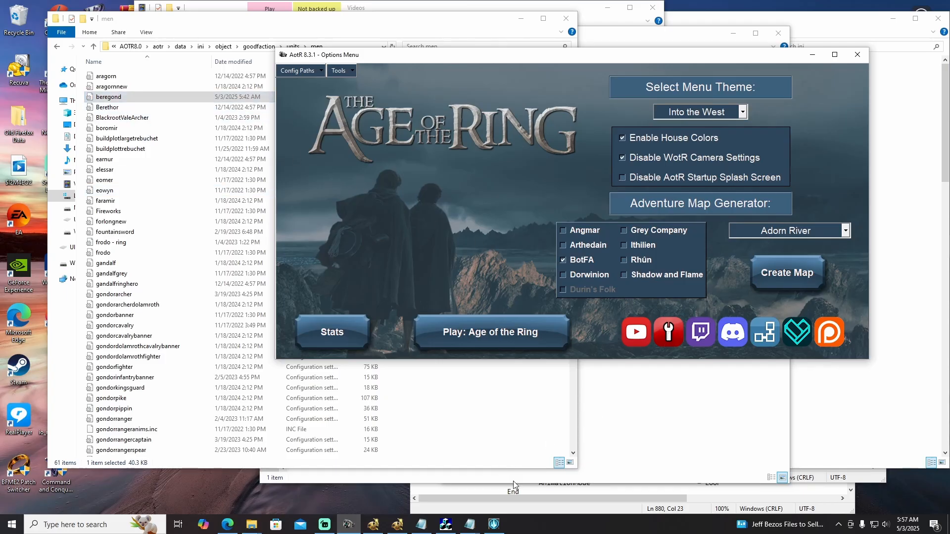
pyautogui.click(493, 524)
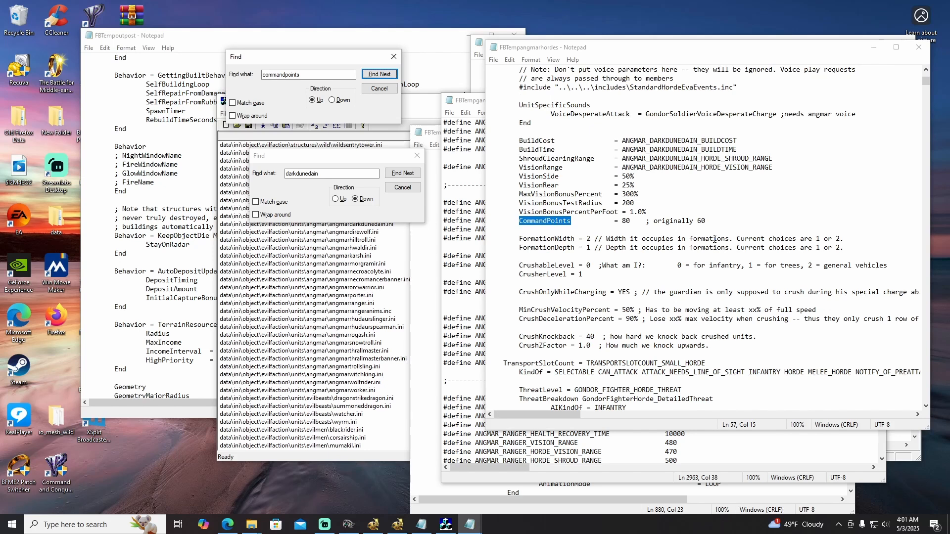
# Examine the AngmarDarkDunedainHorde object in FBTempangmarhordes, from its opening lines and model states to its BuildCost and vision settings
pyautogui.scroll(4, 712, 240)
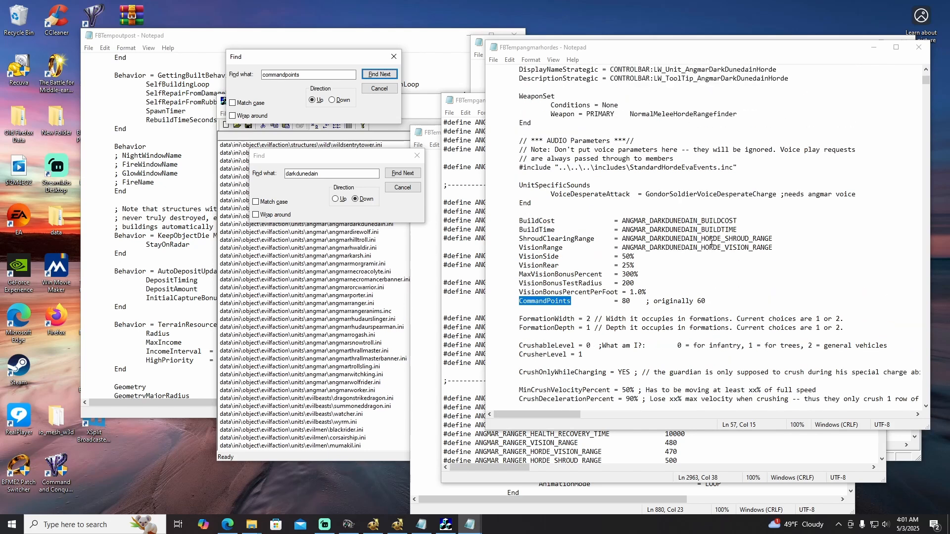
pyautogui.scroll(2, 692, 240)
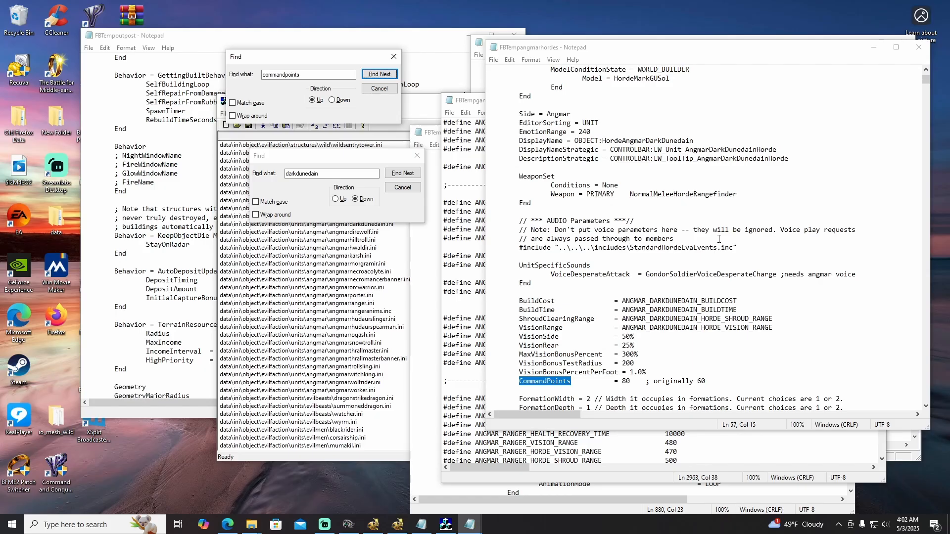
pyautogui.scroll(1, 718, 239)
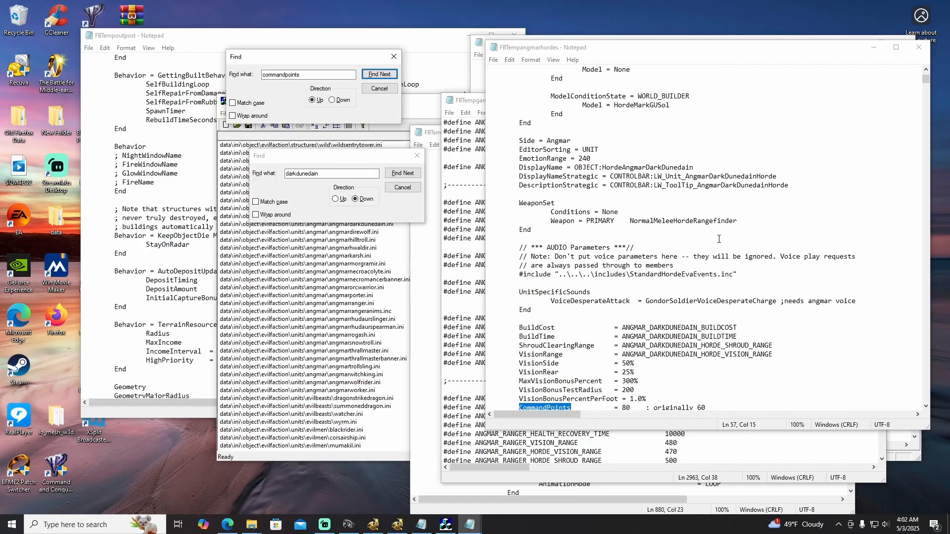
pyautogui.scroll(6, 709, 230)
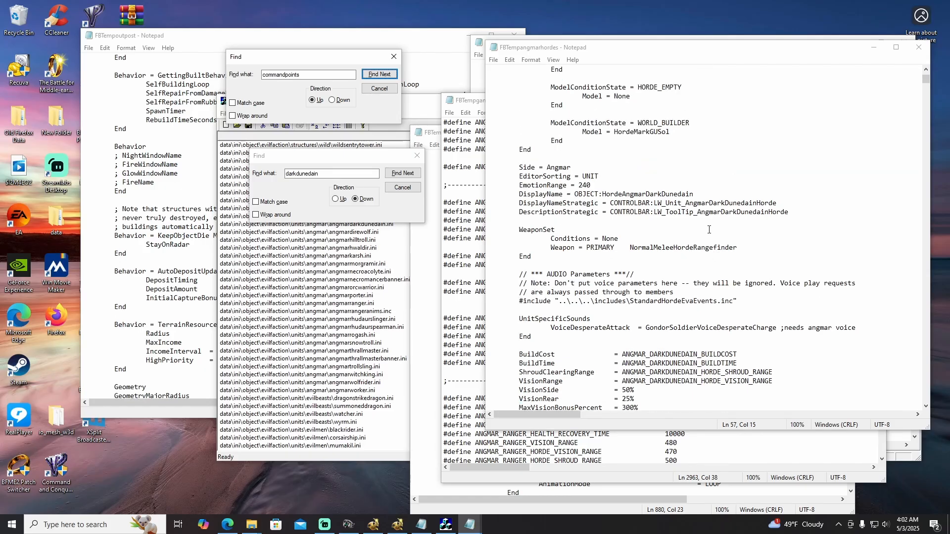
pyautogui.scroll(2, 709, 230)
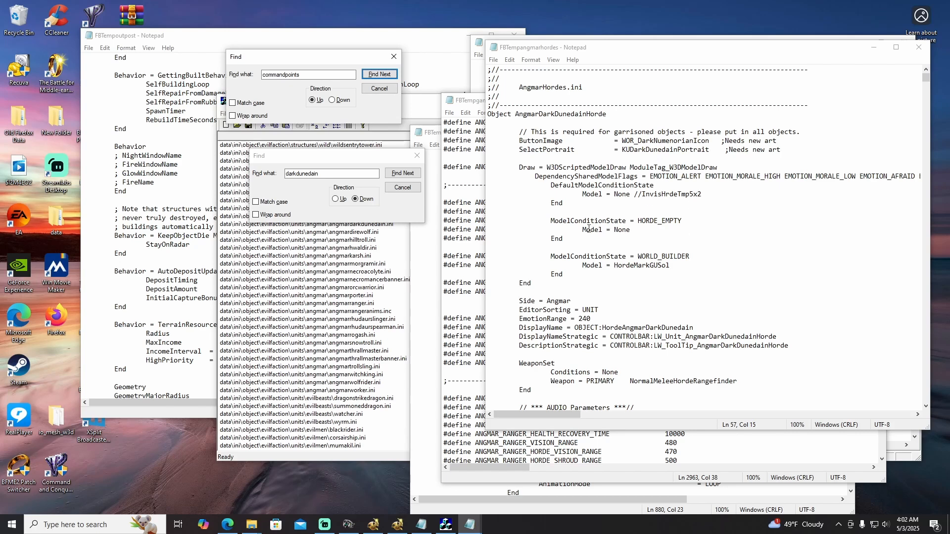
pyautogui.scroll(-3, 589, 226)
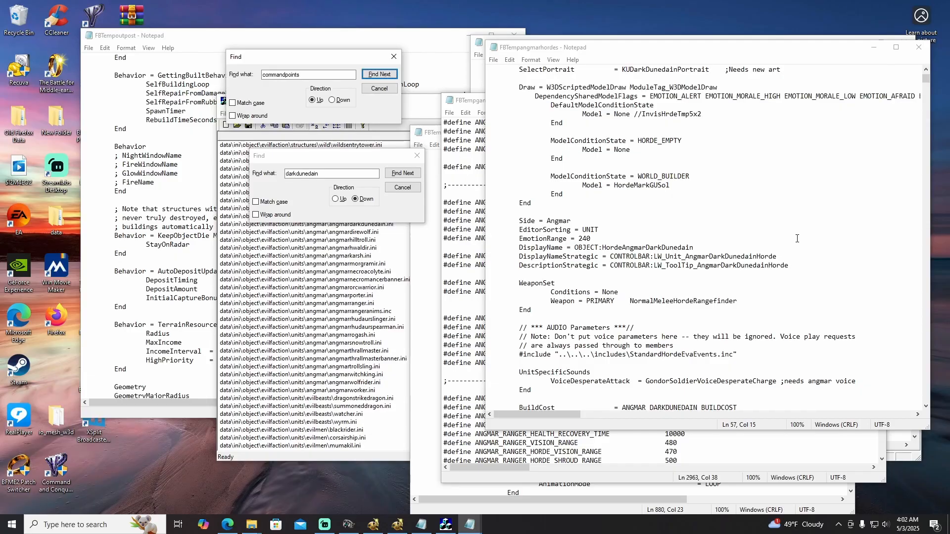
pyautogui.scroll(-2, 796, 239)
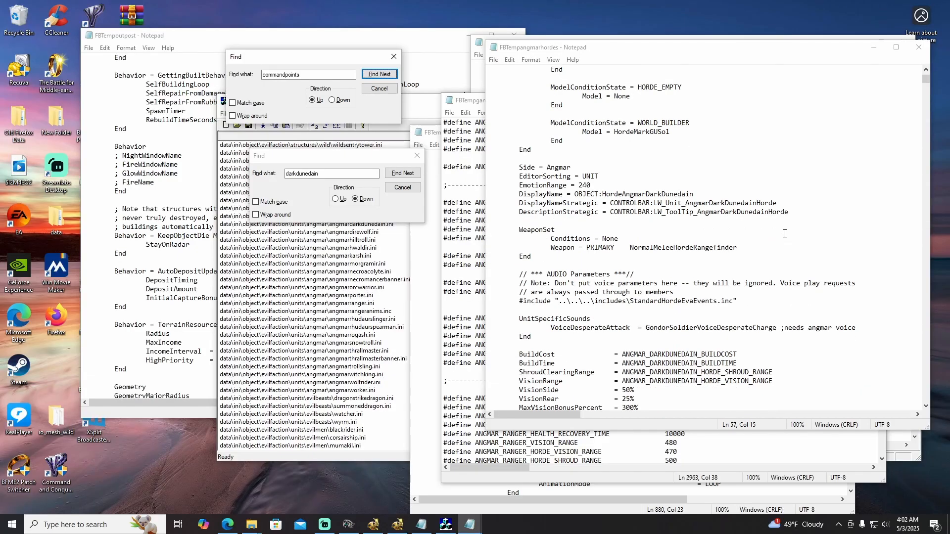